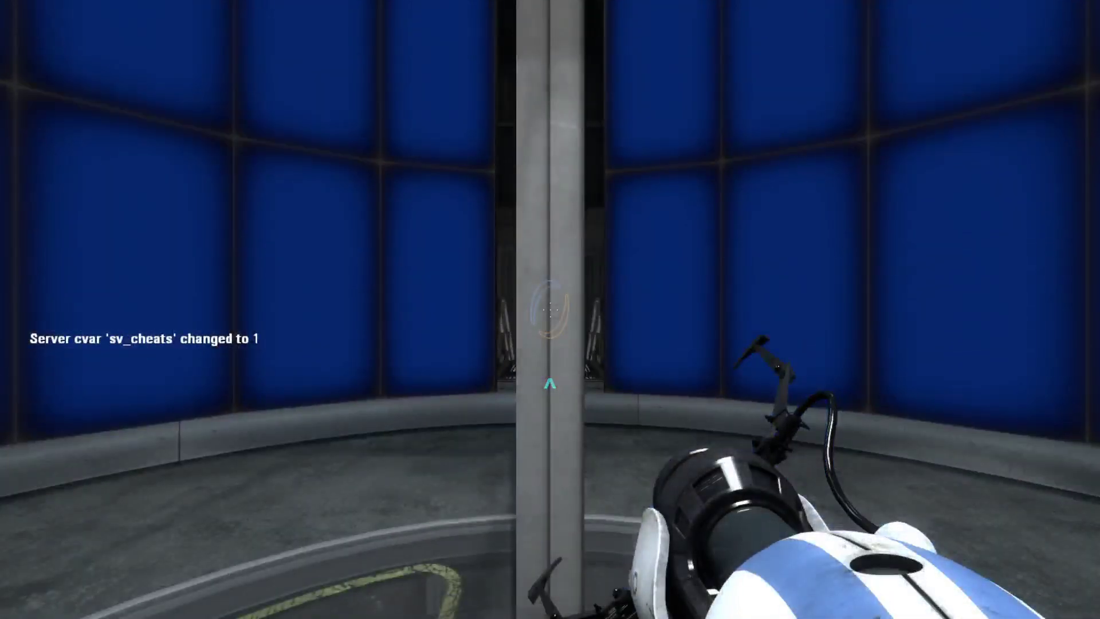
- Walk through the round door into the chamber and land a blue portal on the white panel
key("w")
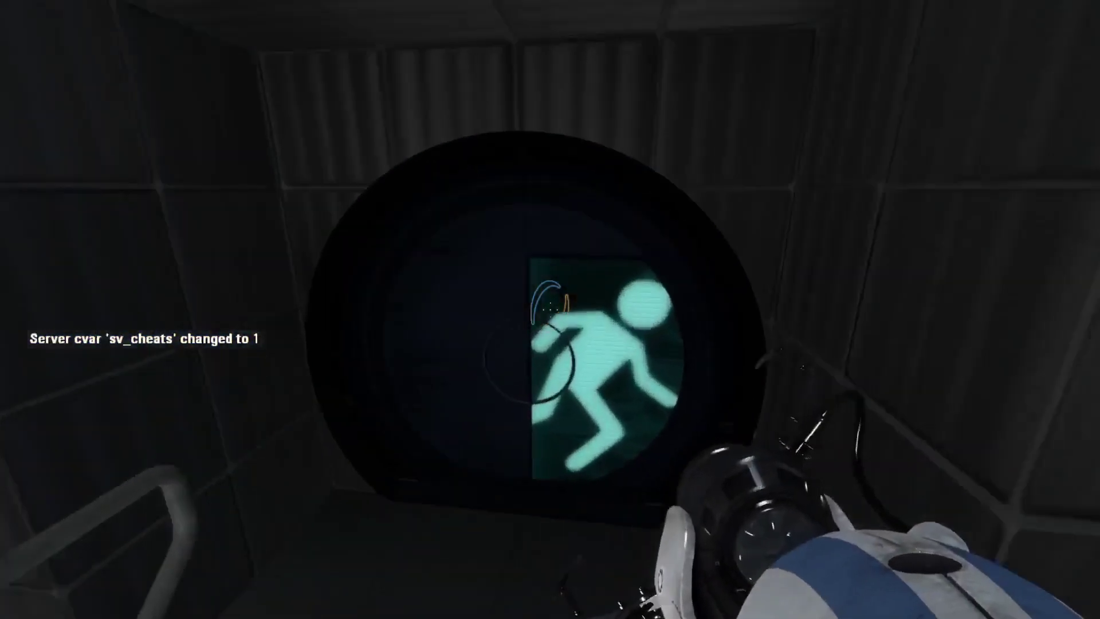
key("w")
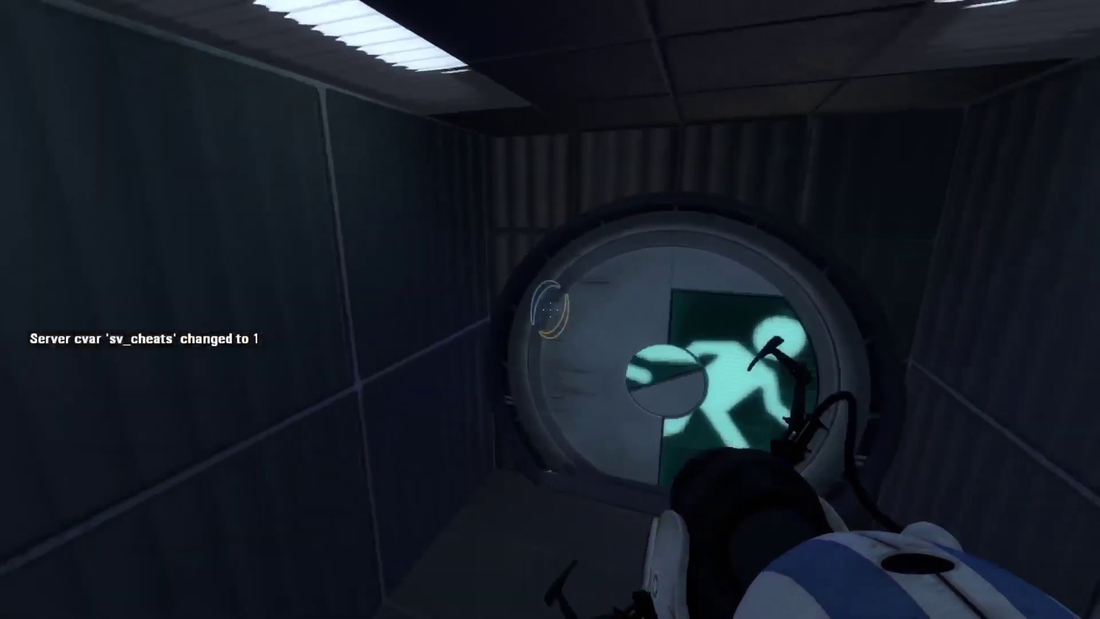
key("w")
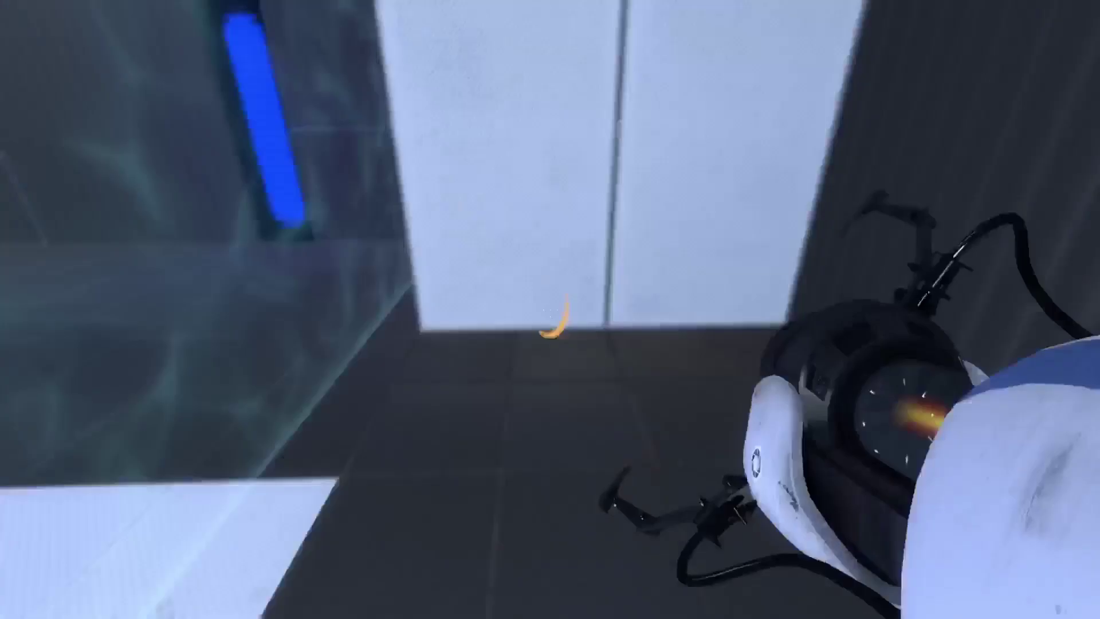
left_click(551, 309)
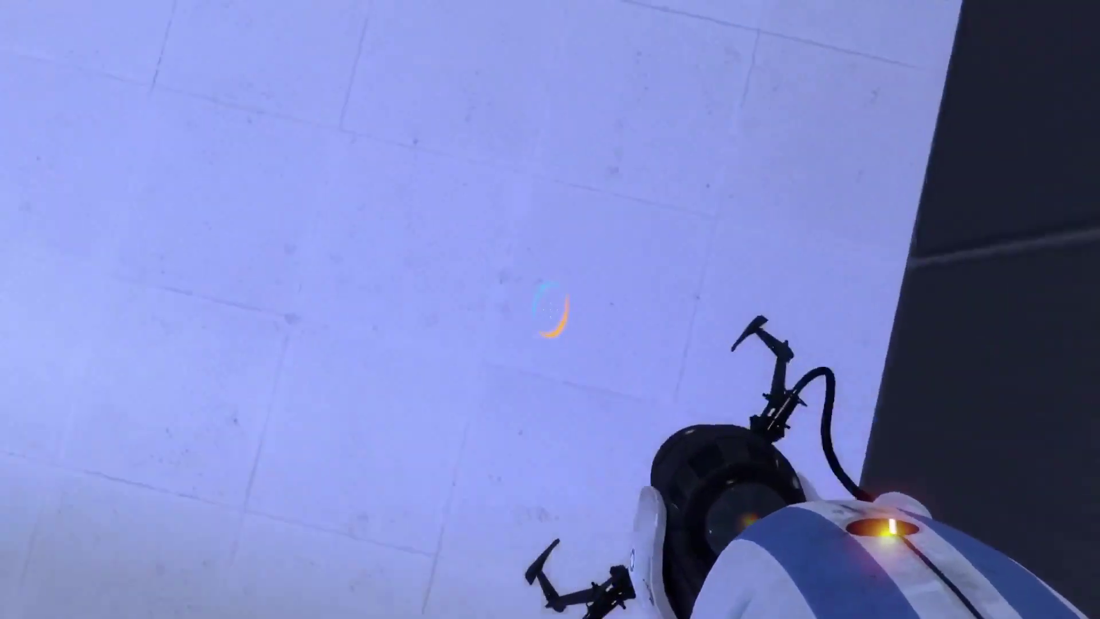
left_click(551, 310)
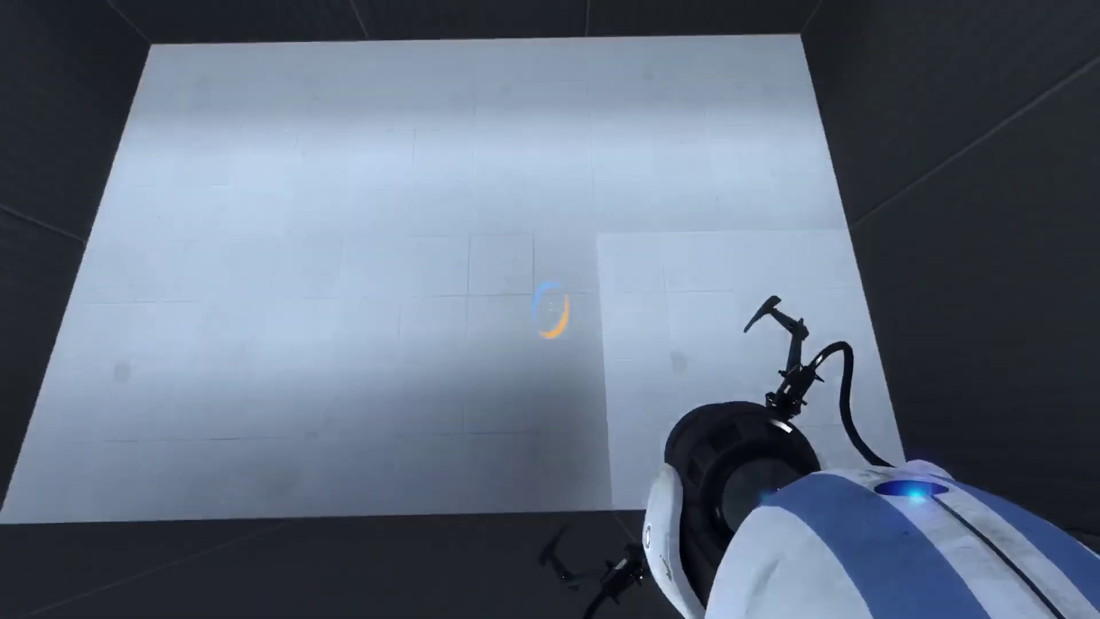
- Fire orange portals at the white panel and near the pedestal
right_click(550, 309)
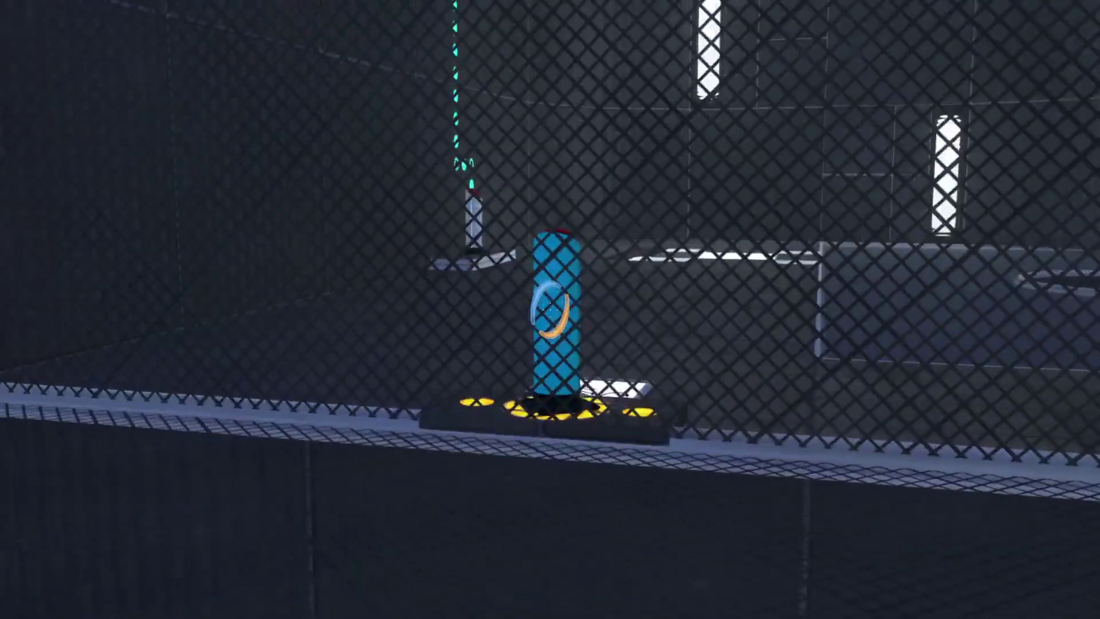
right_click(550, 309)
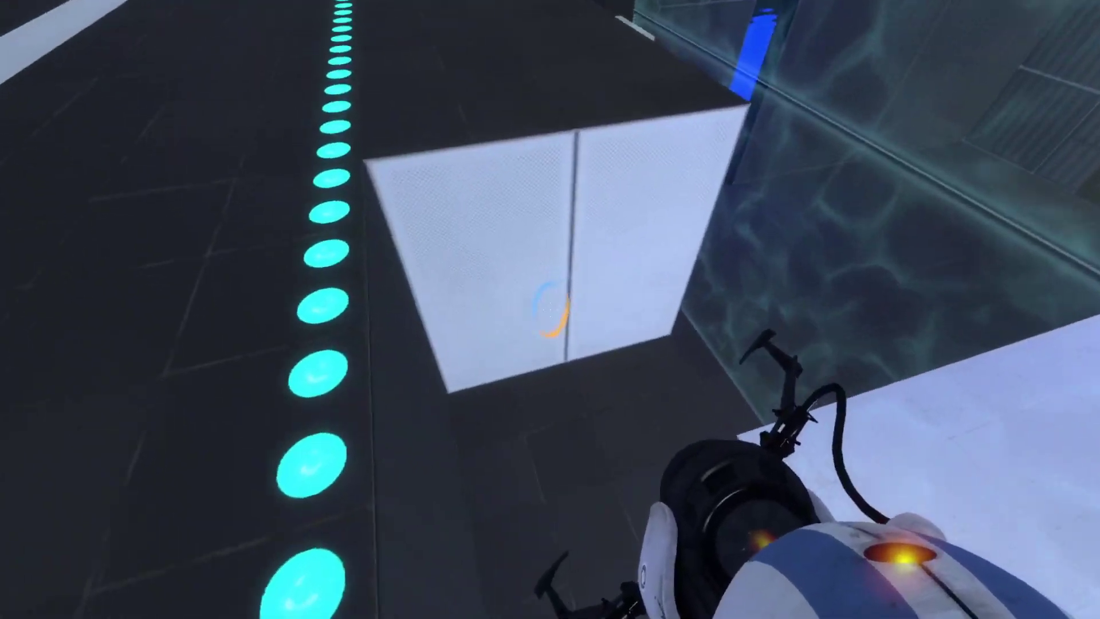
- Link an orange panel portal with blue wall portals and pass through toward the laser room
right_click(551, 309)
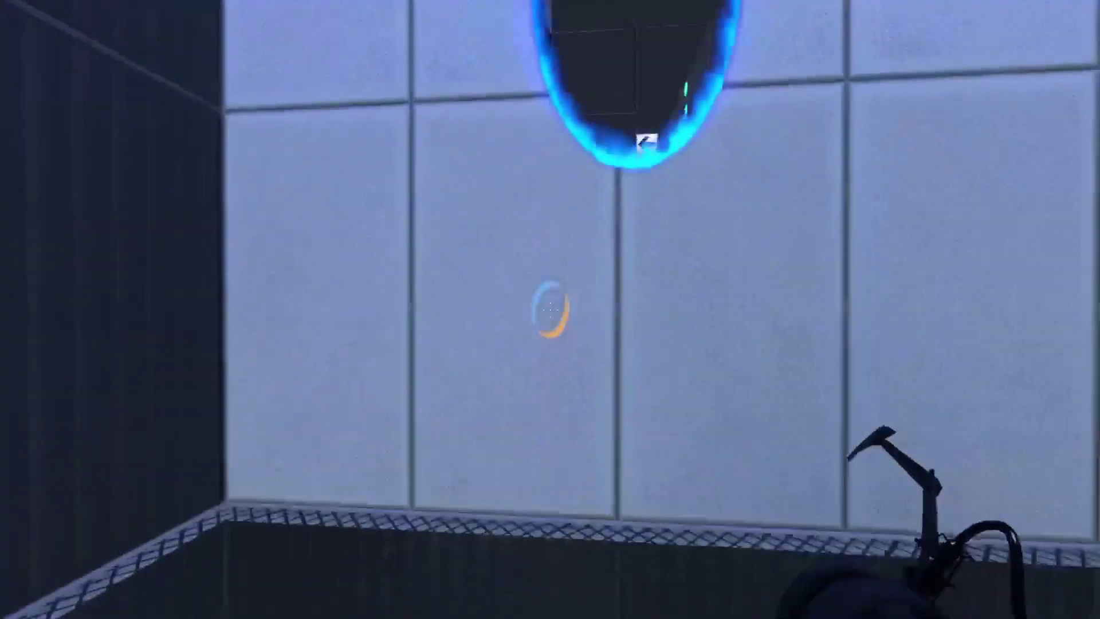
left_click(551, 310)
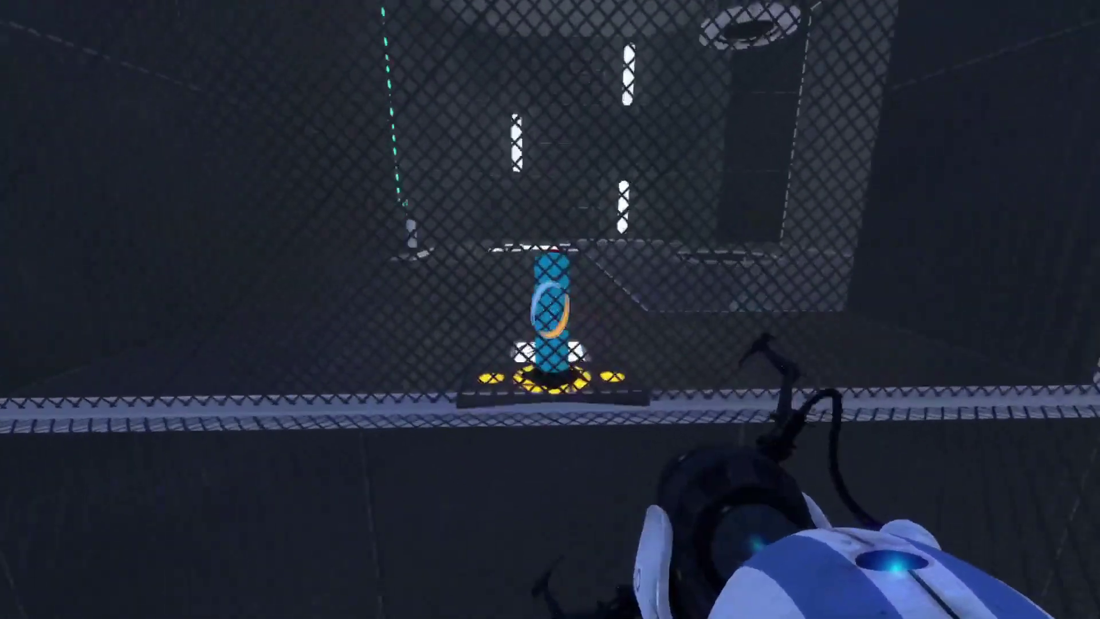
key("w")
key("w")
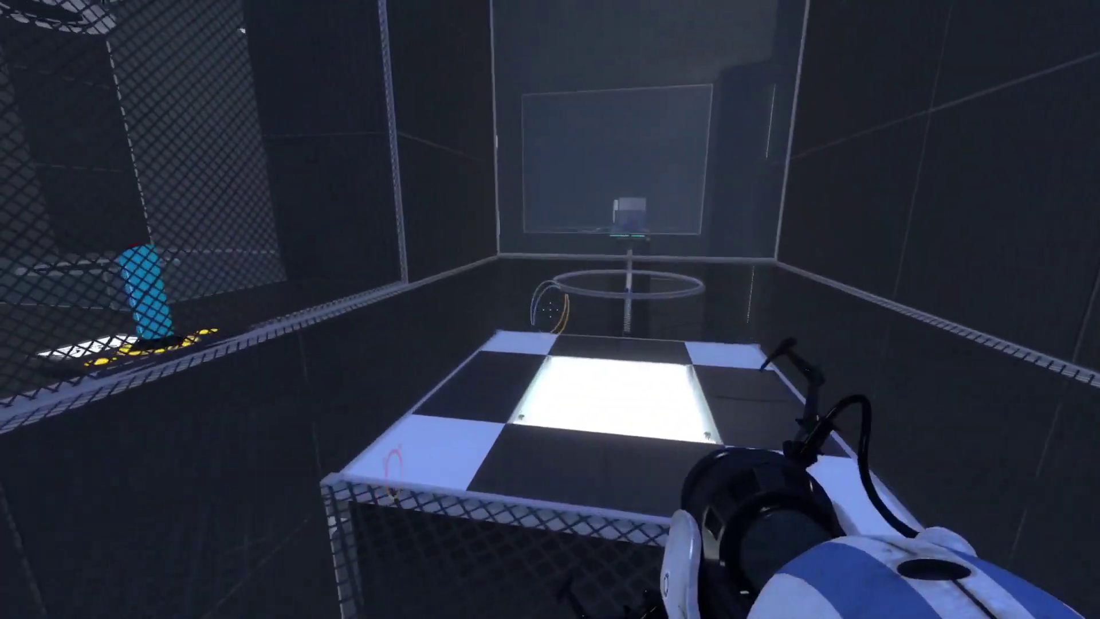
left_click(550, 310)
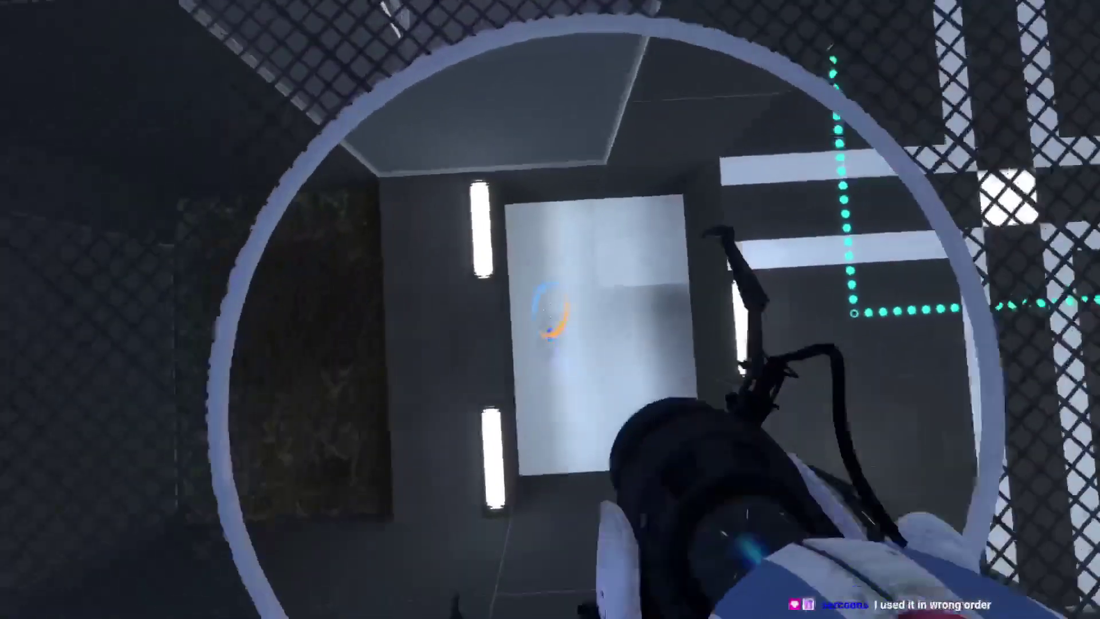
left_click(550, 310)
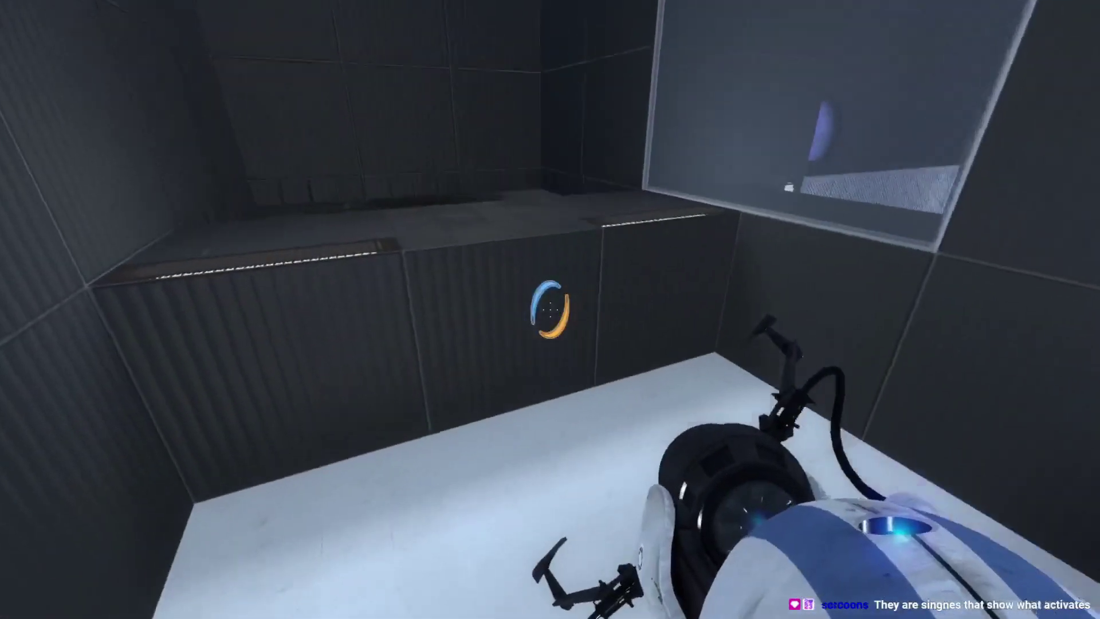
- Put an orange portal on the white wall and blue ones on the tile wall and floor panel
right_click(550, 309)
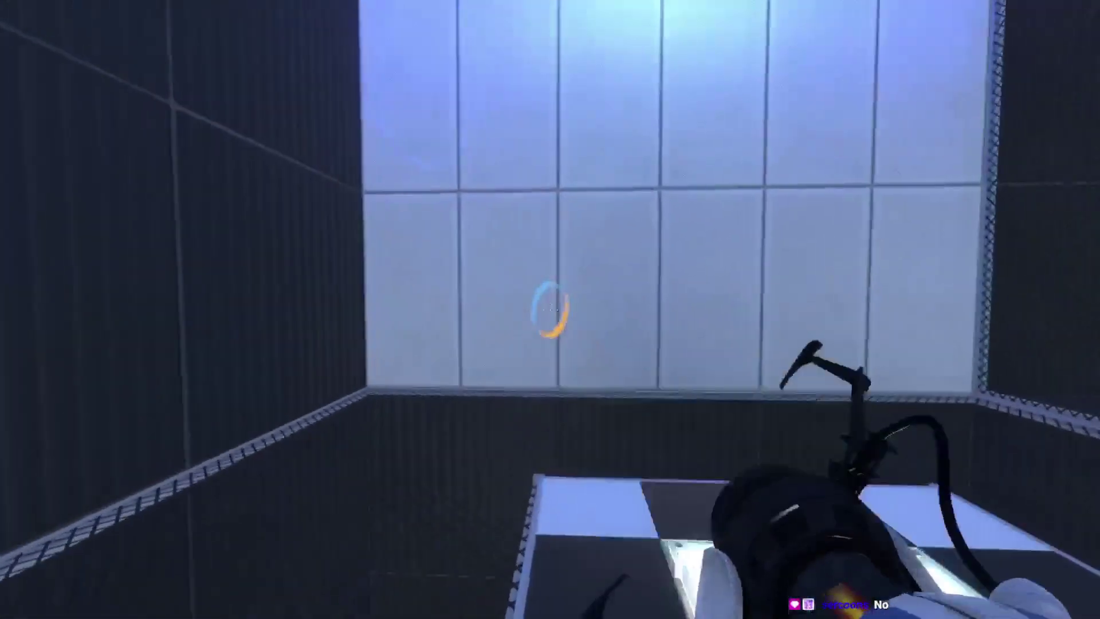
left_click(550, 310)
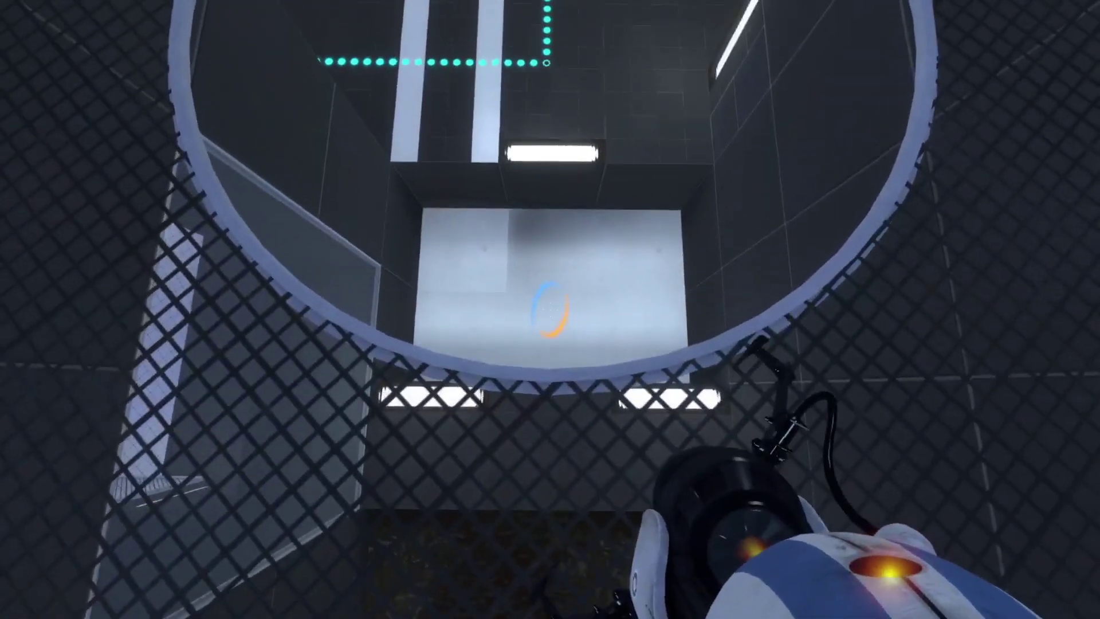
left_click(550, 309)
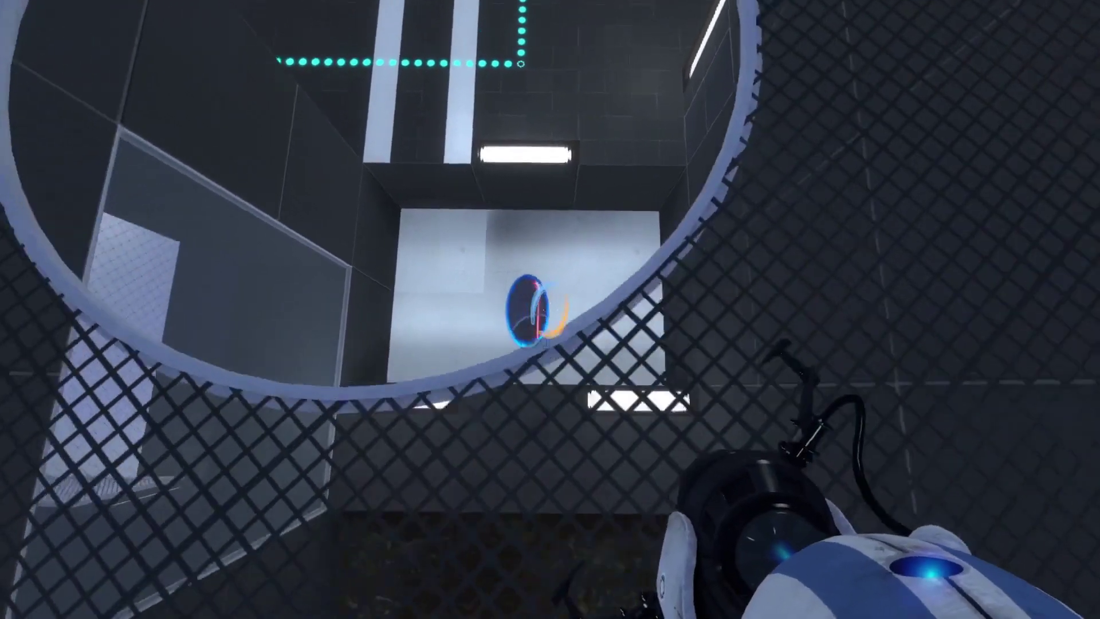
left_click(550, 309)
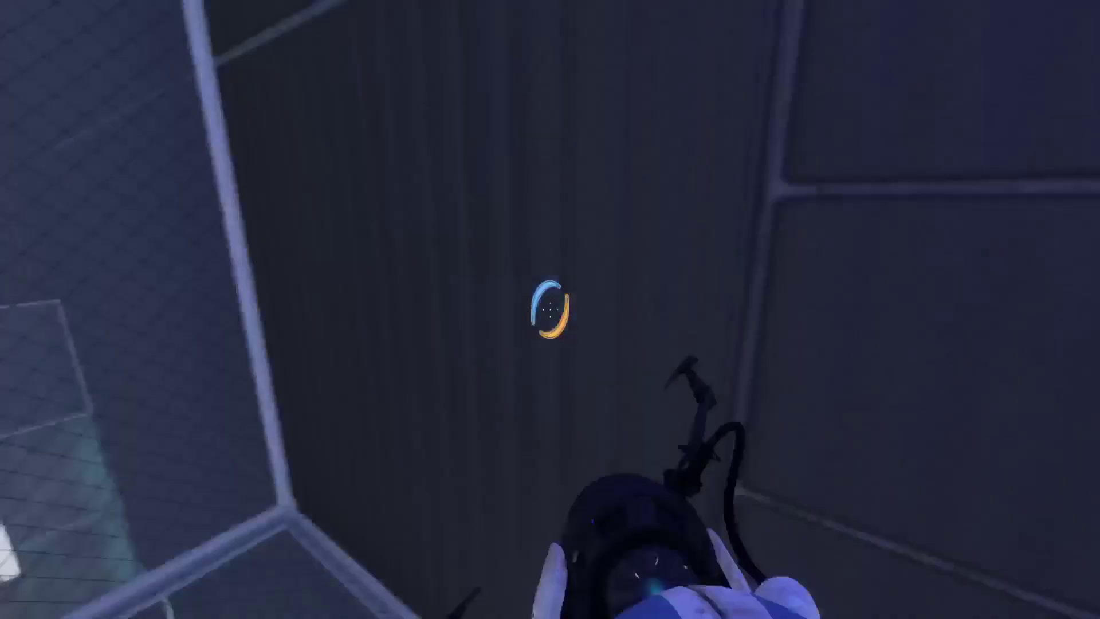
- Place orange portals on the laser chamber's white walls and a blue portal on the panel
right_click(550, 309)
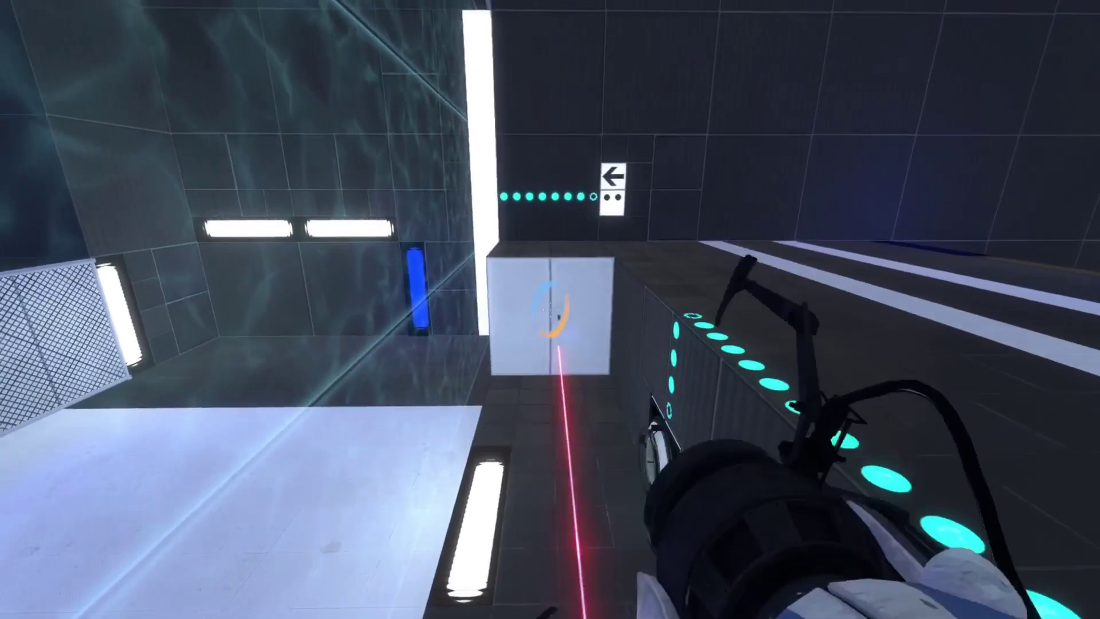
left_click(551, 310)
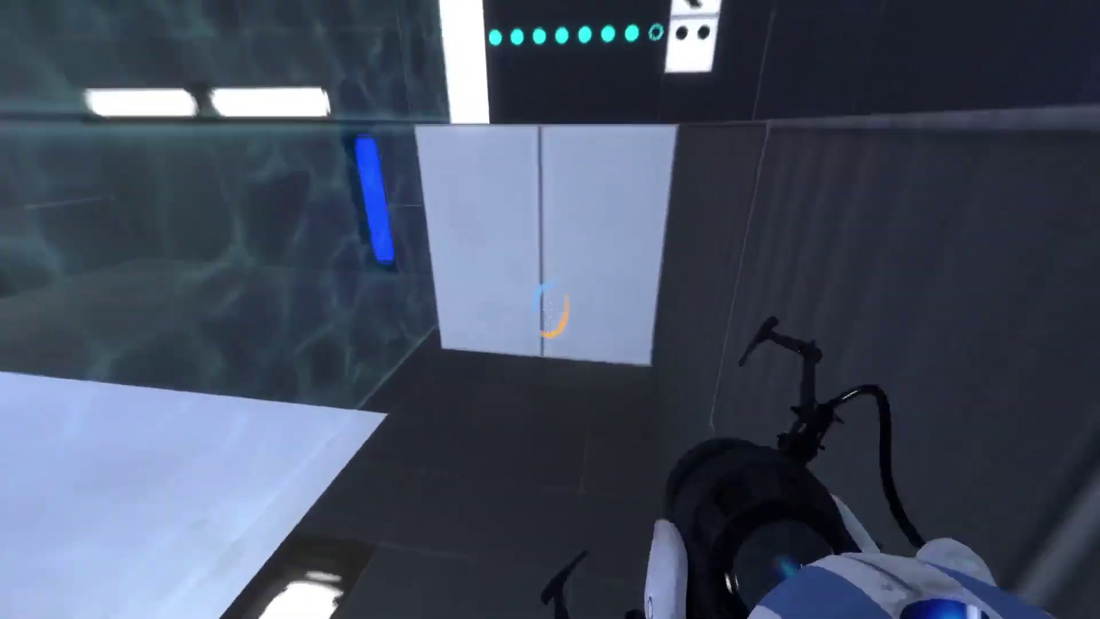
right_click(550, 309)
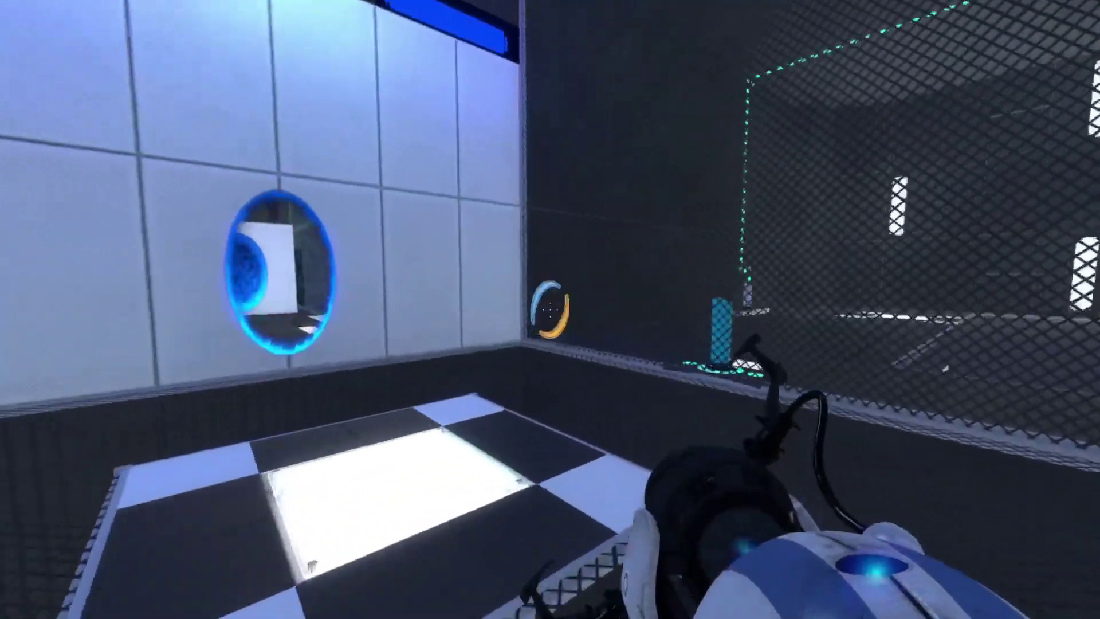
- Put an orange portal on the lower wall and a blue one on the panel, then walk through
right_click(550, 310)
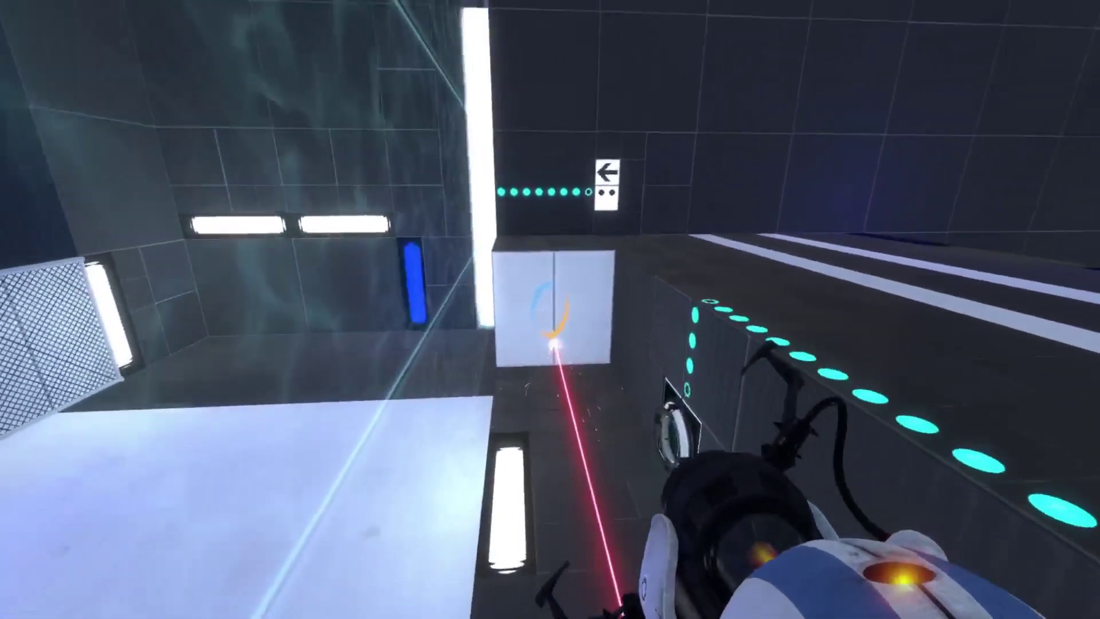
left_click(550, 309)
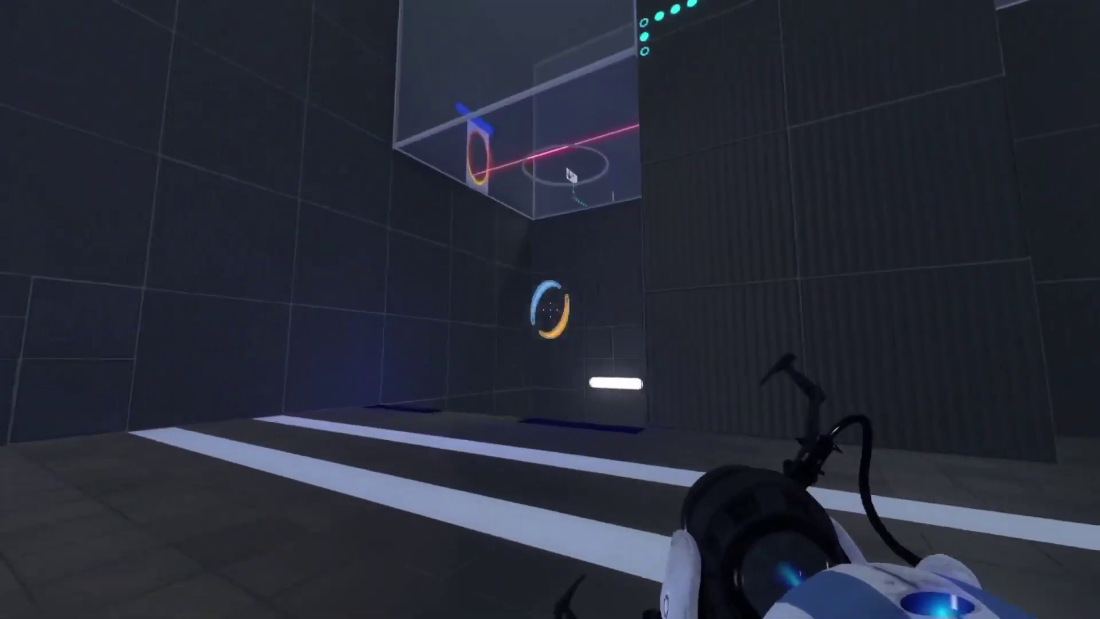
key("w")
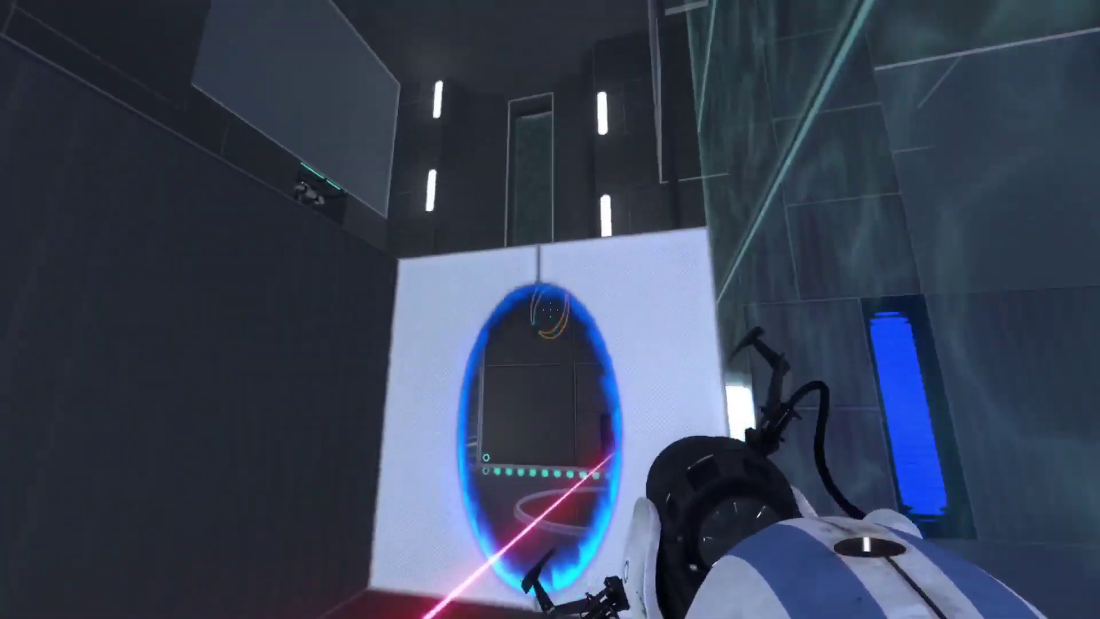
key("w")
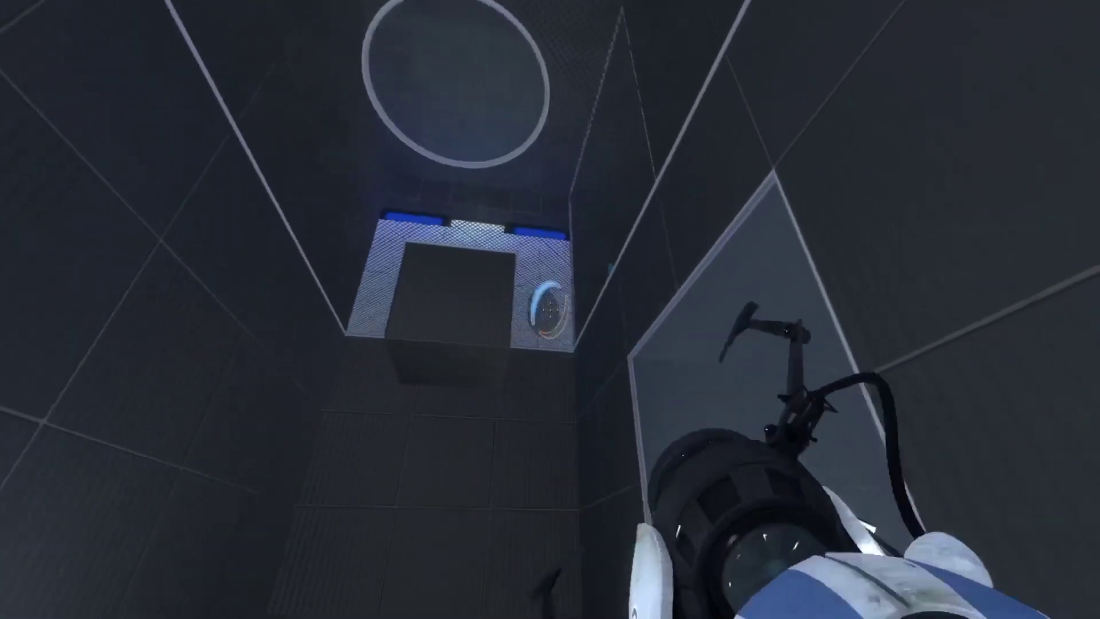
- Fire a blue portal in the white room and pick up the dispensed cube
left_click(549, 310)
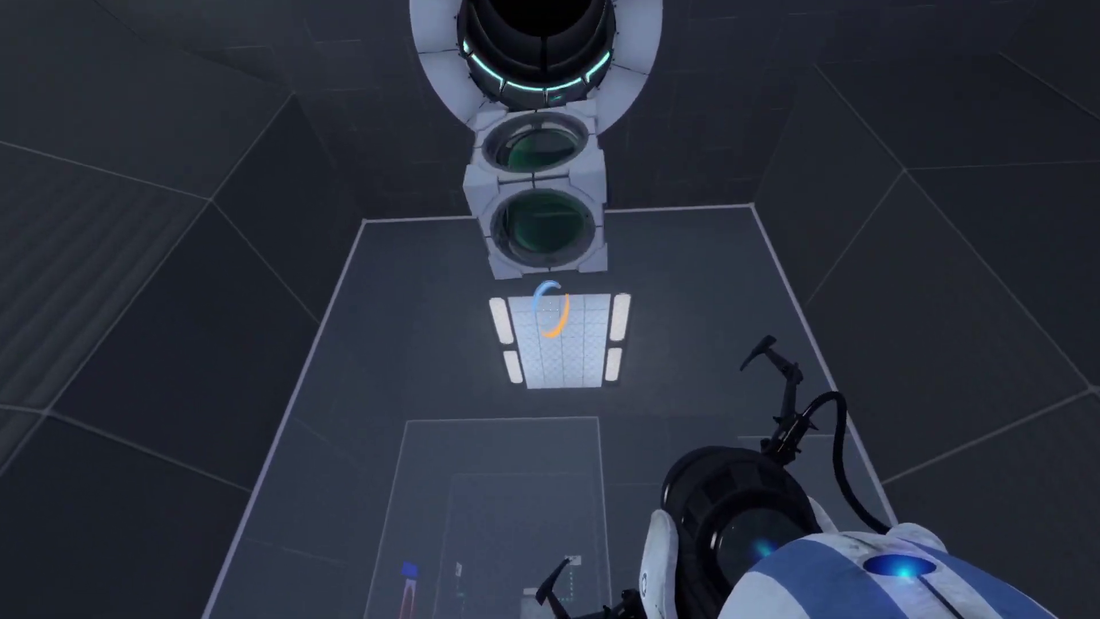
key("e")
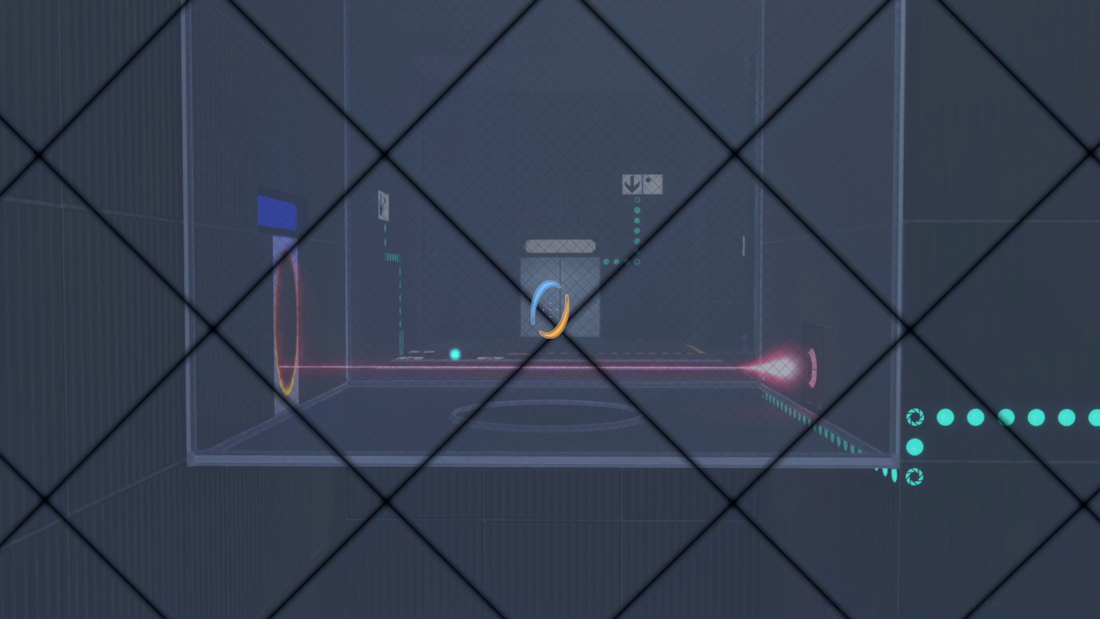
- Zoom in on the laser room beyond the grate, then pick up the redirection cube
key("z")
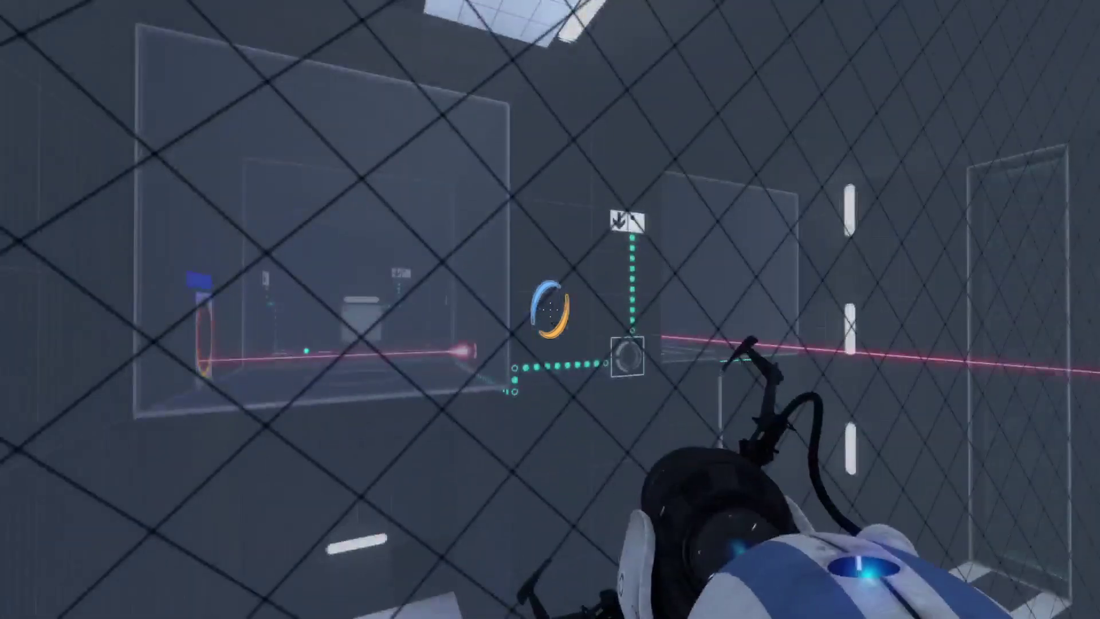
key("z")
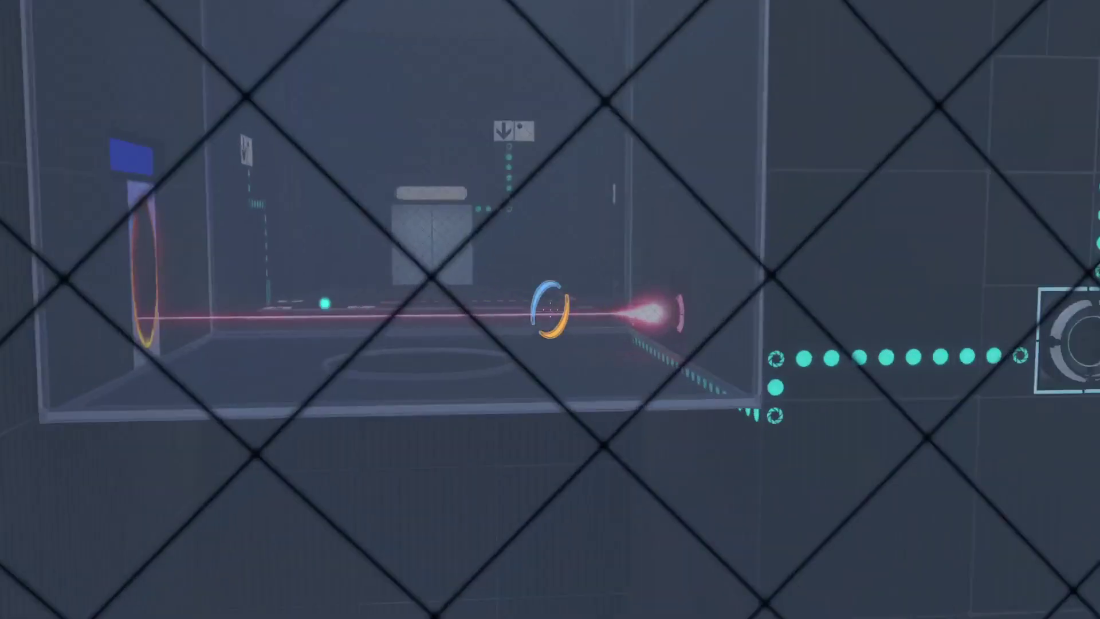
key("z")
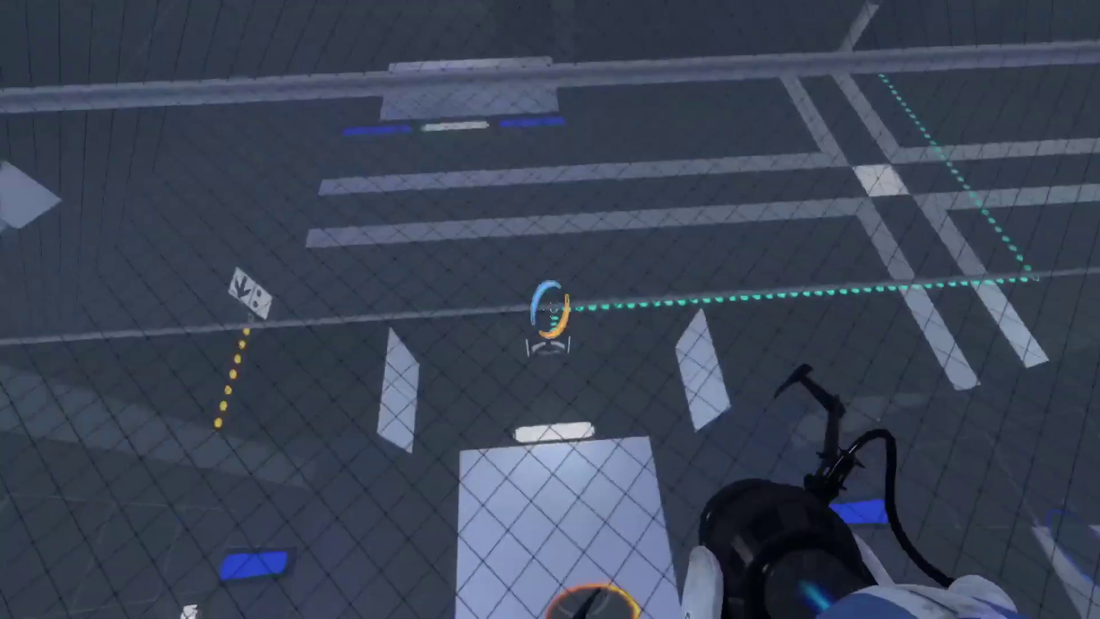
key("e")
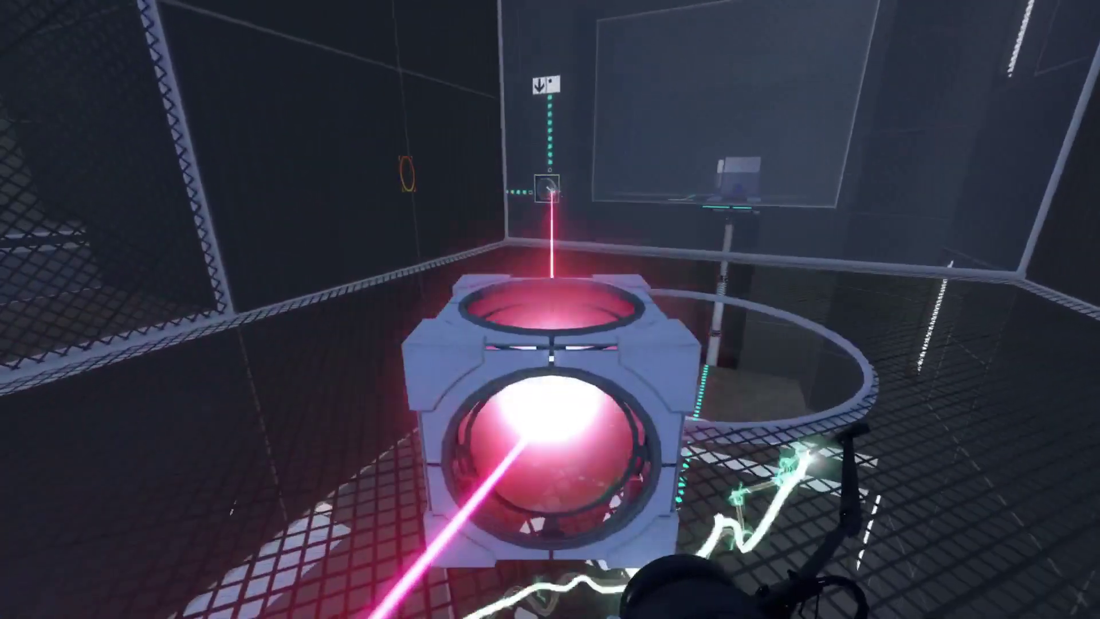
- Try the cube in the laser's path, then drop through the ring into the mesh cage
key("e")
key("w")
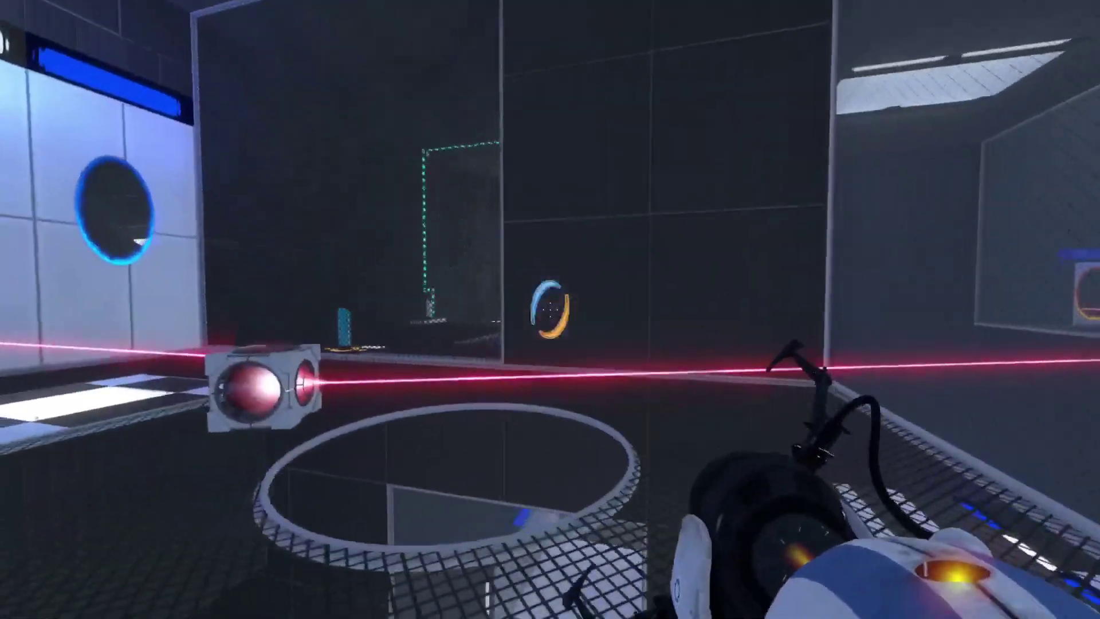
key("e")
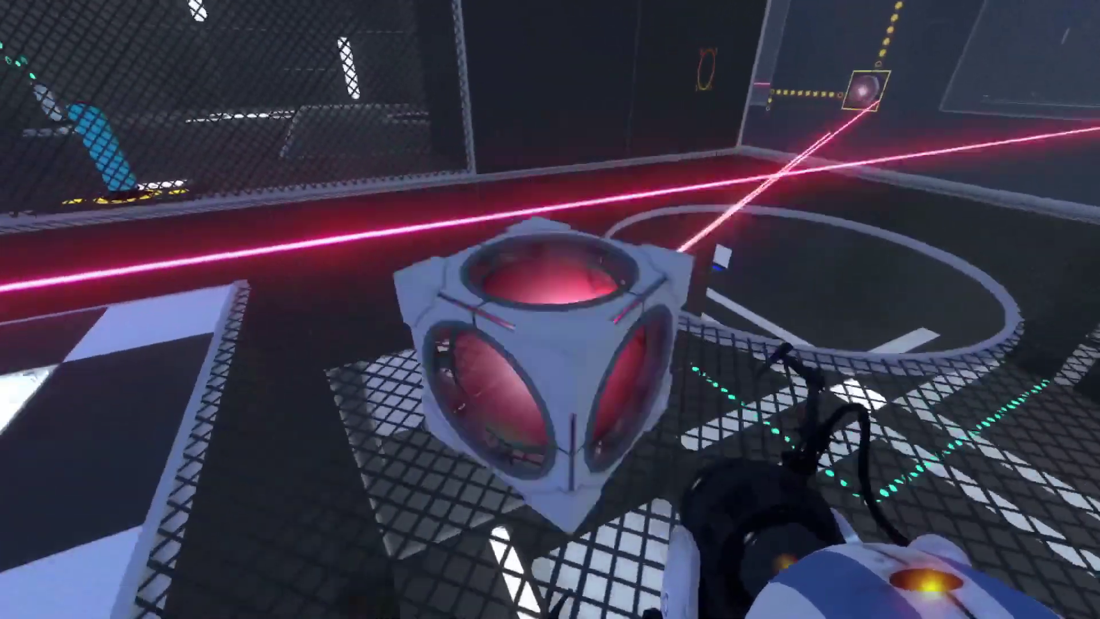
key("e")
key("w")
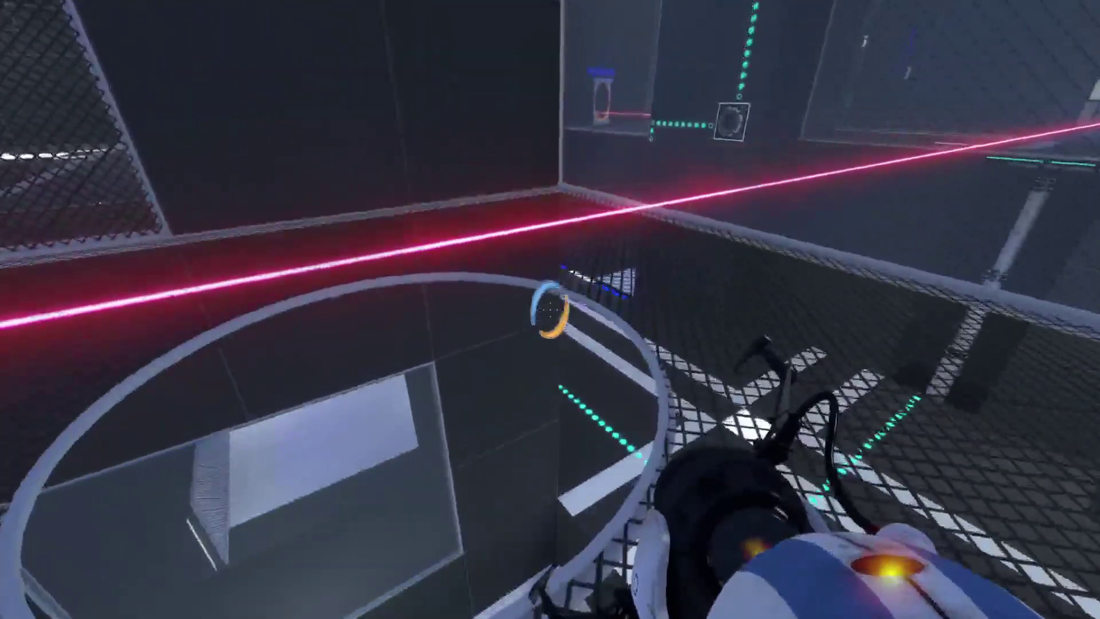
key("w")
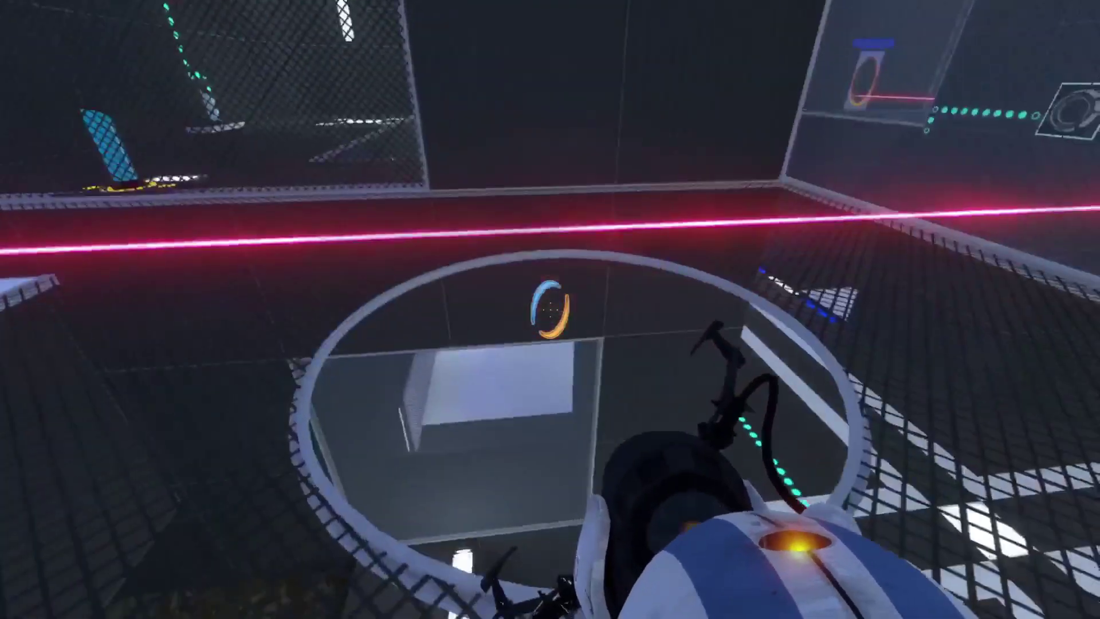
key("w")
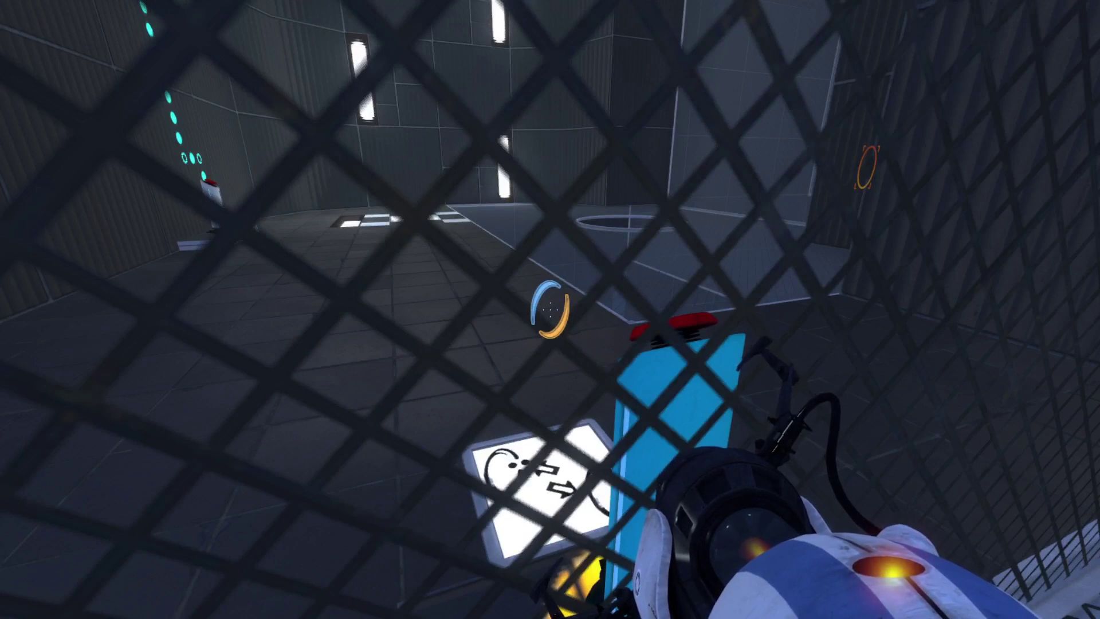
- Enter the laser room, grab a redirection cube, and center the beam on it
key("w")
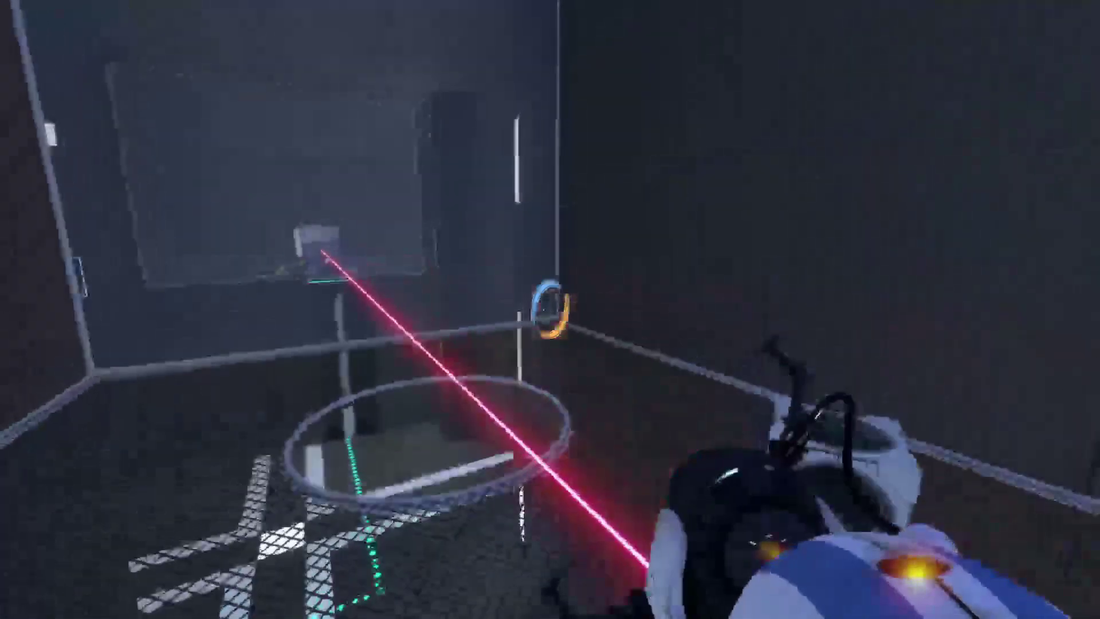
key("e")
key("w")
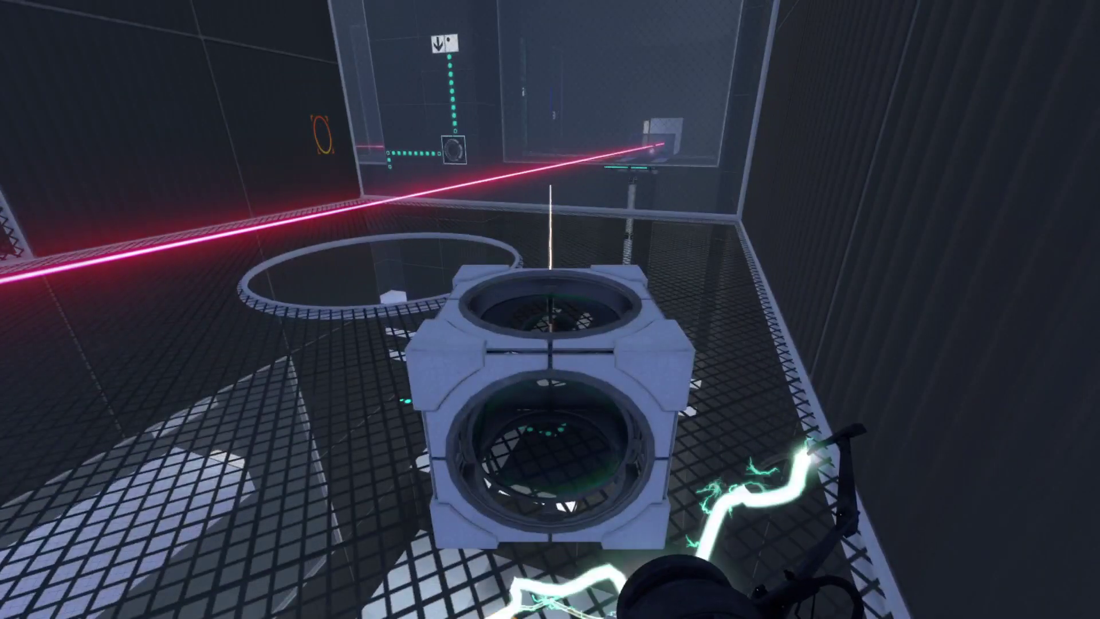
key("w")
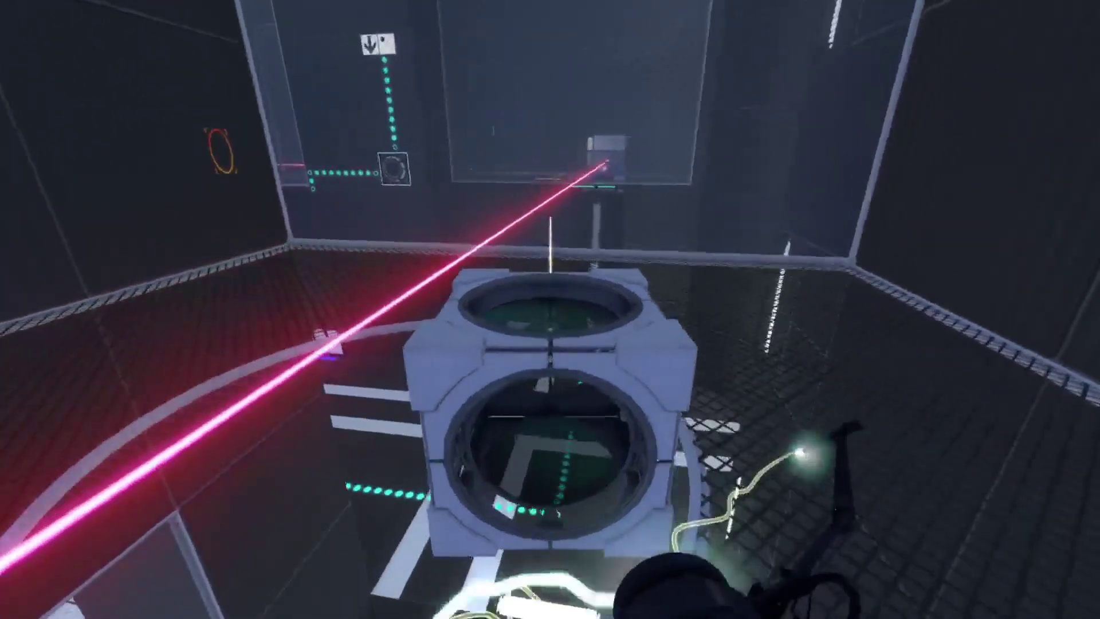
key("w")
key("w")
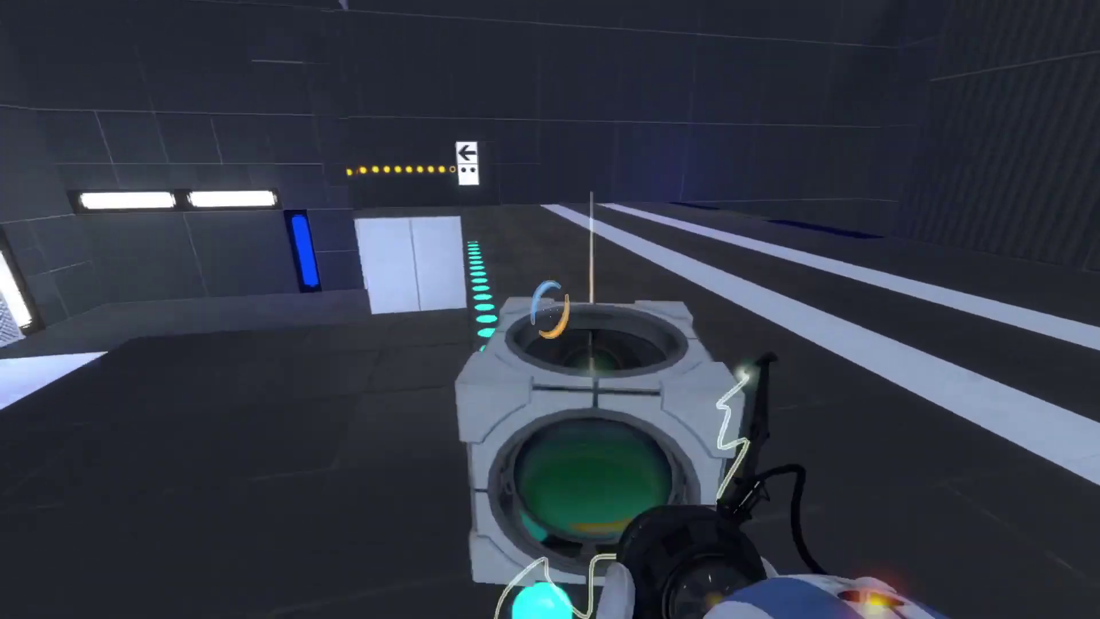
key("e")
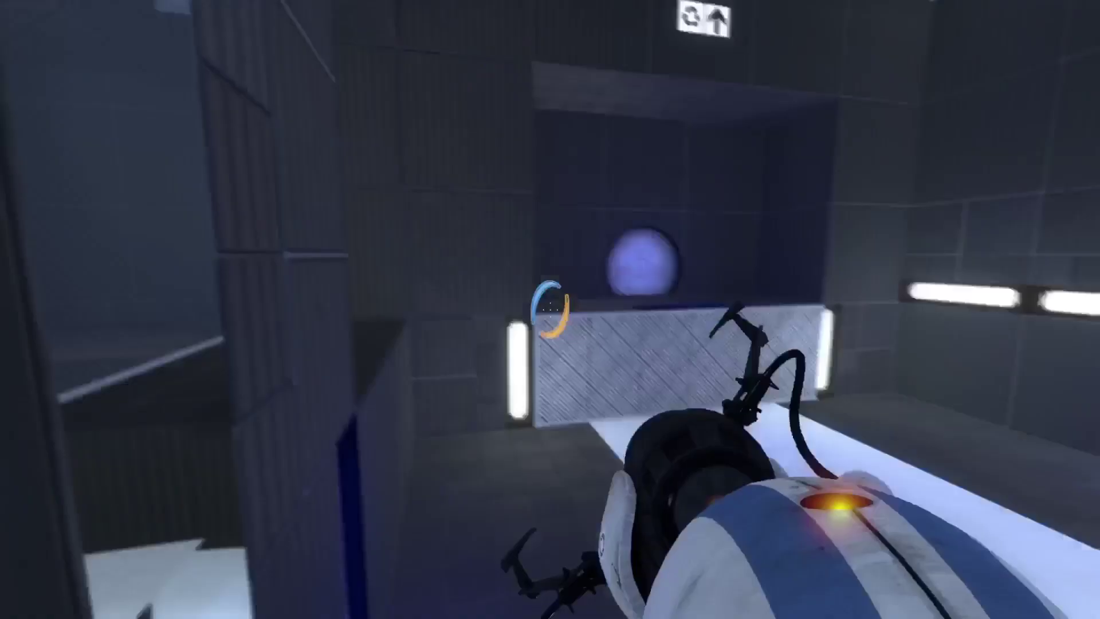
- Carry a cube into the next room, set it down, and grab it again
key("e")
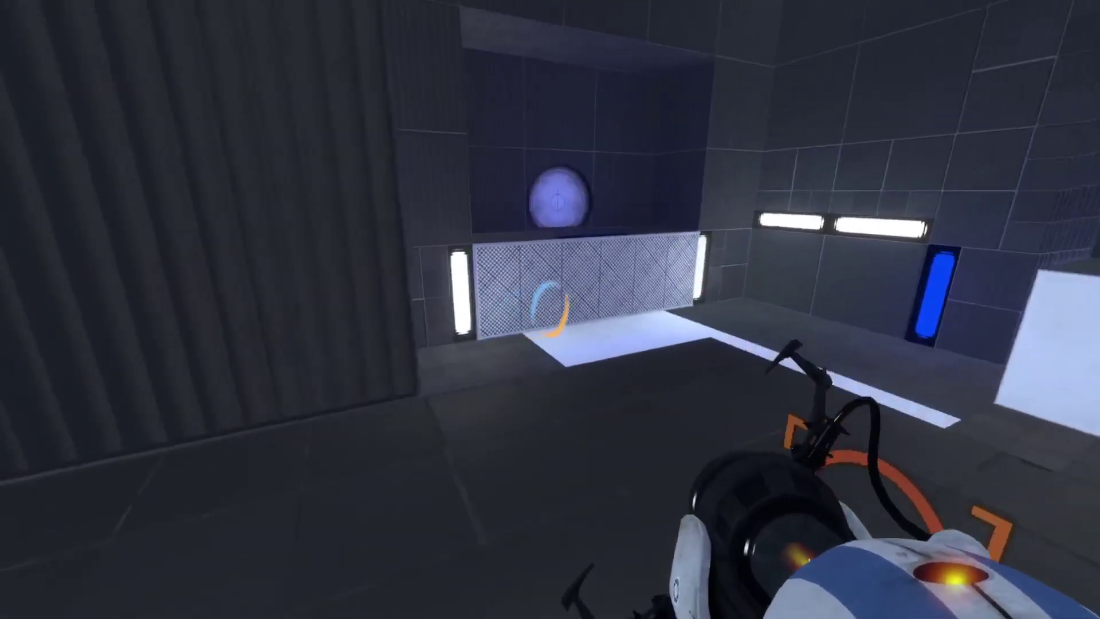
key("e")
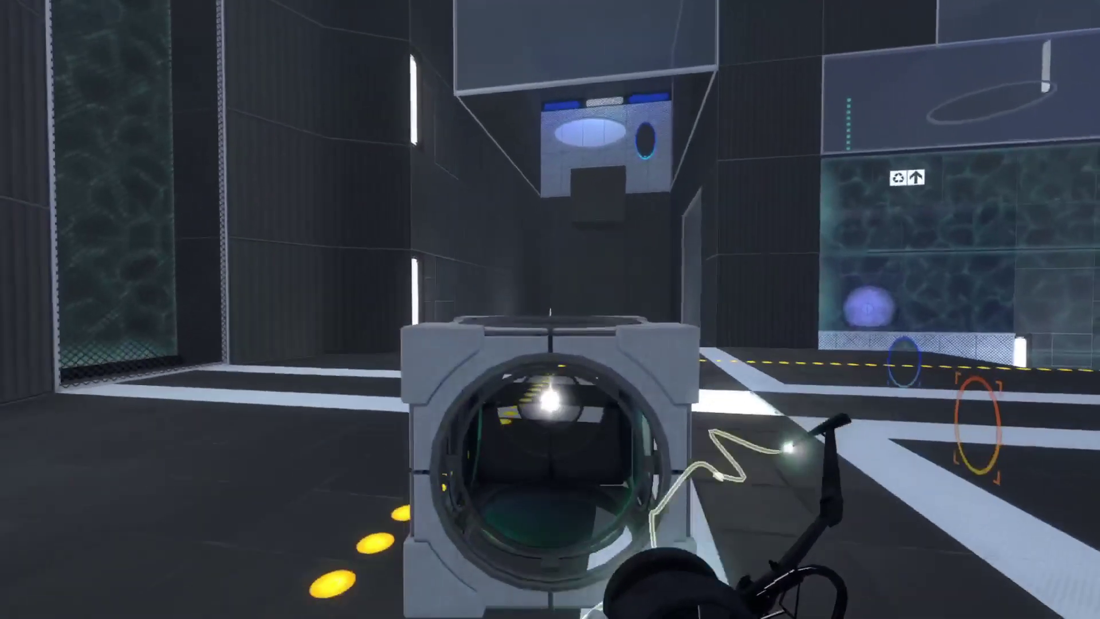
key("e")
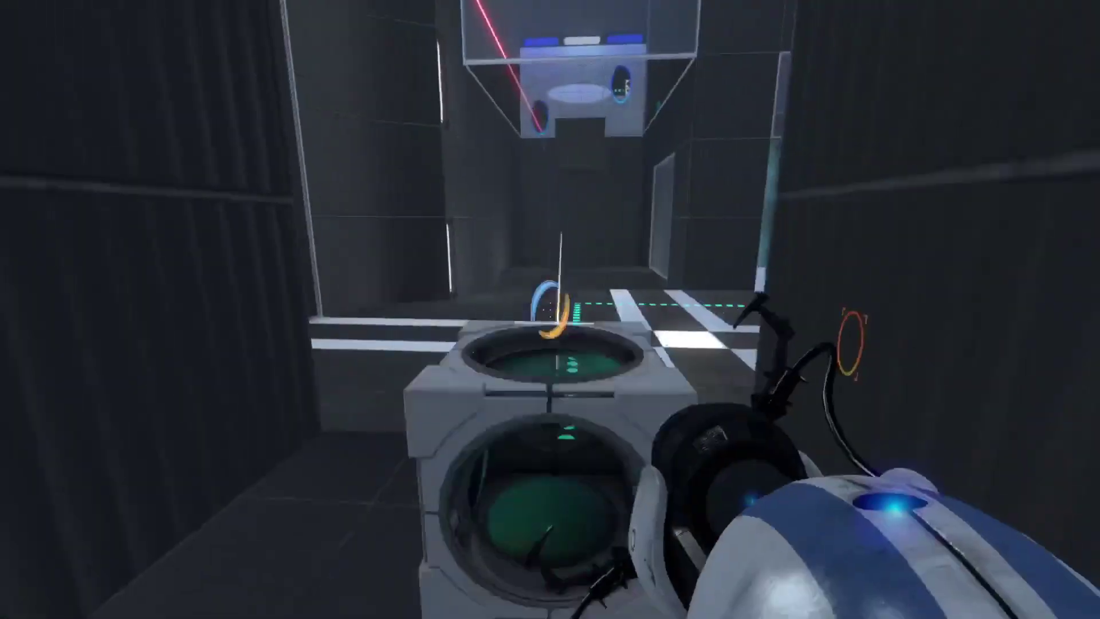
key("e")
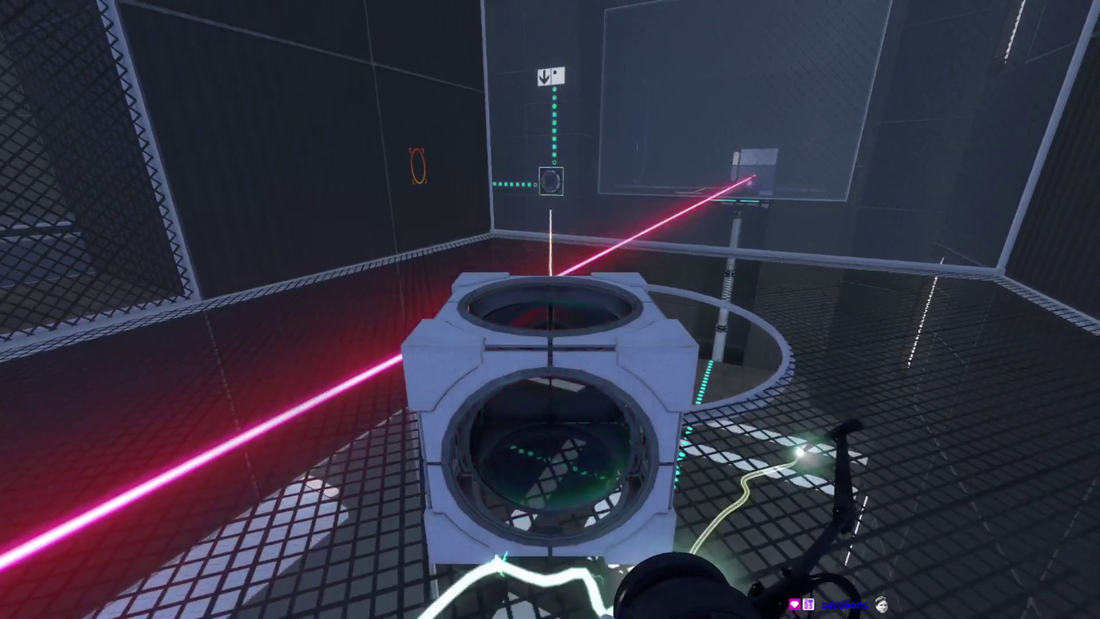
key("e")
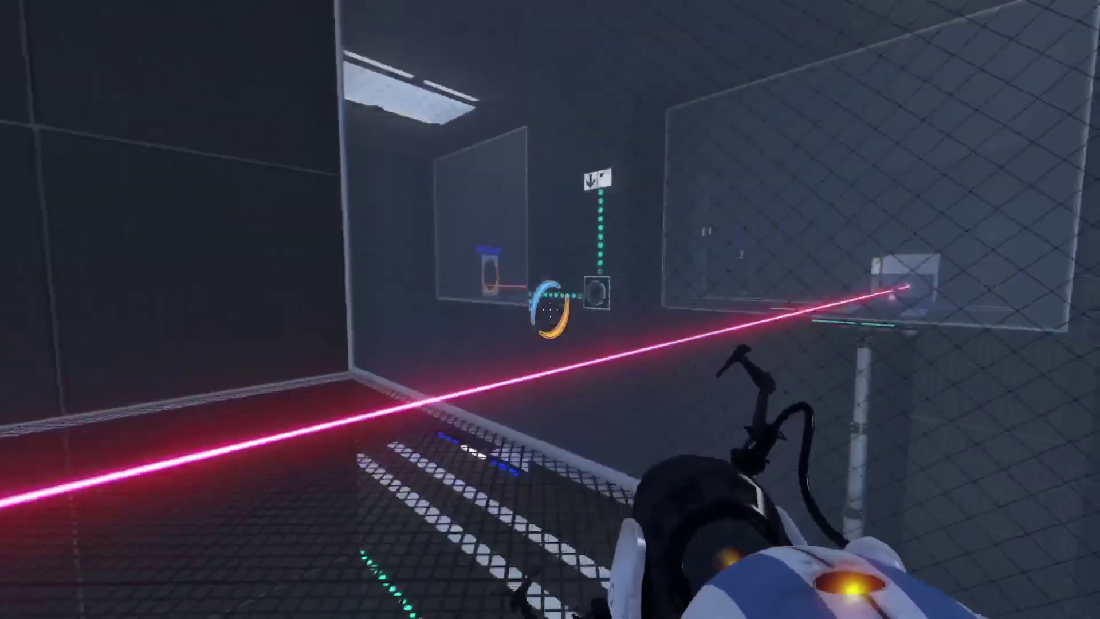
key("w")
key("e")
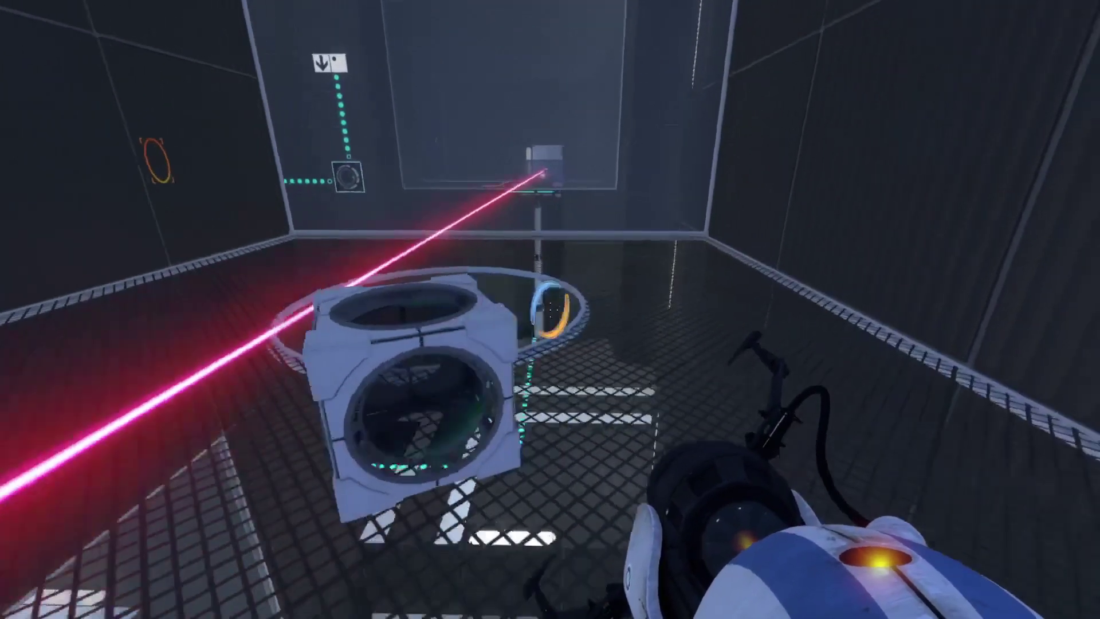
key("e")
right_click(550, 310)
key("w")
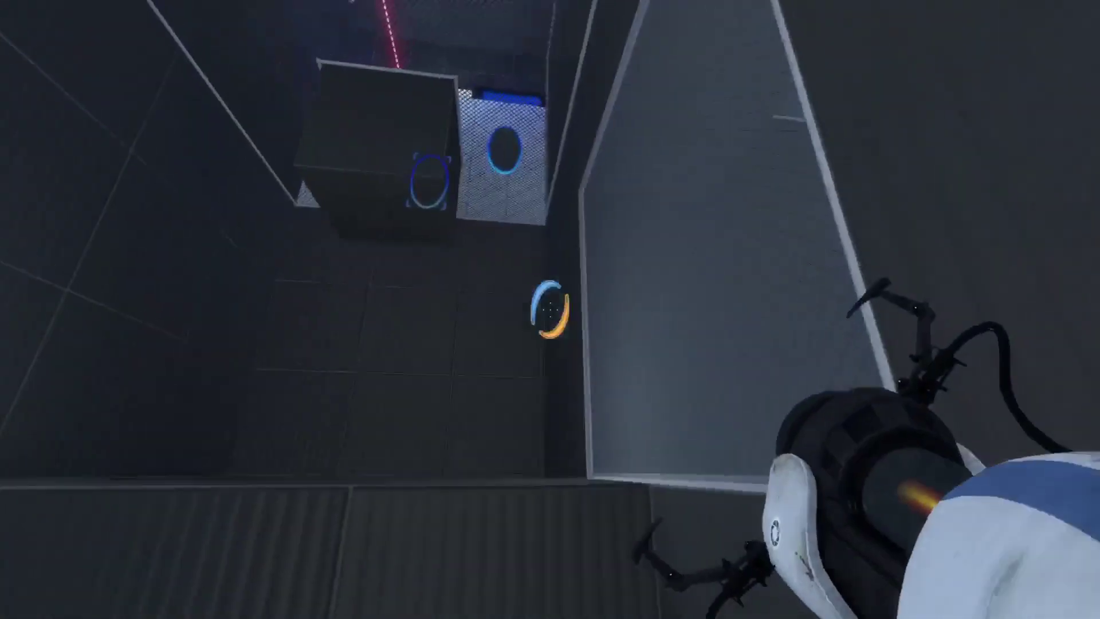
key("w")
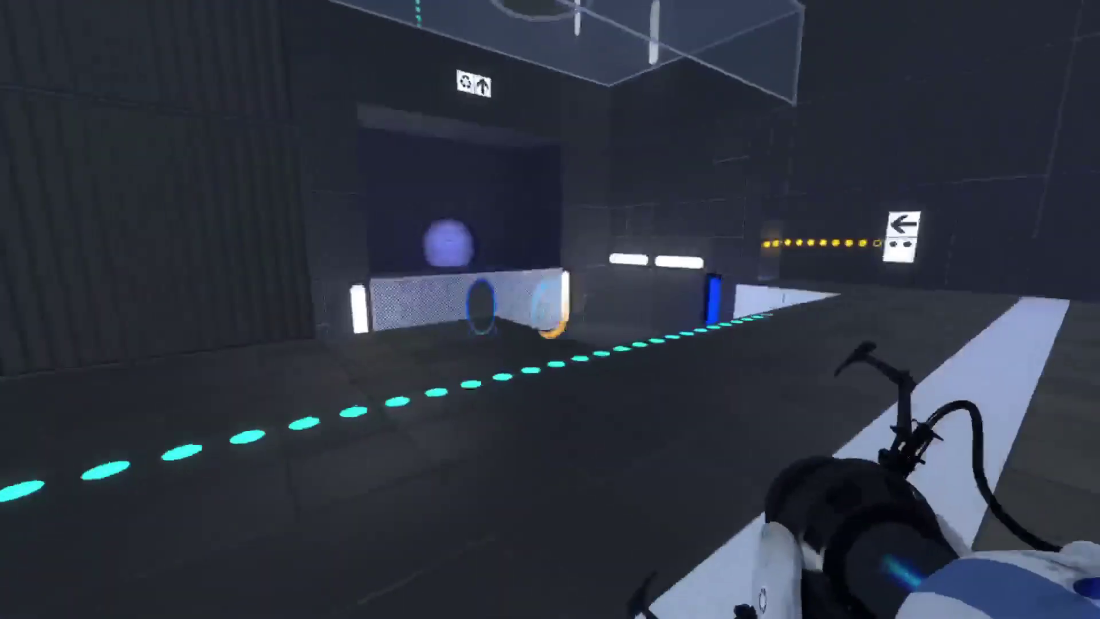
left_click(550, 310)
key("w")
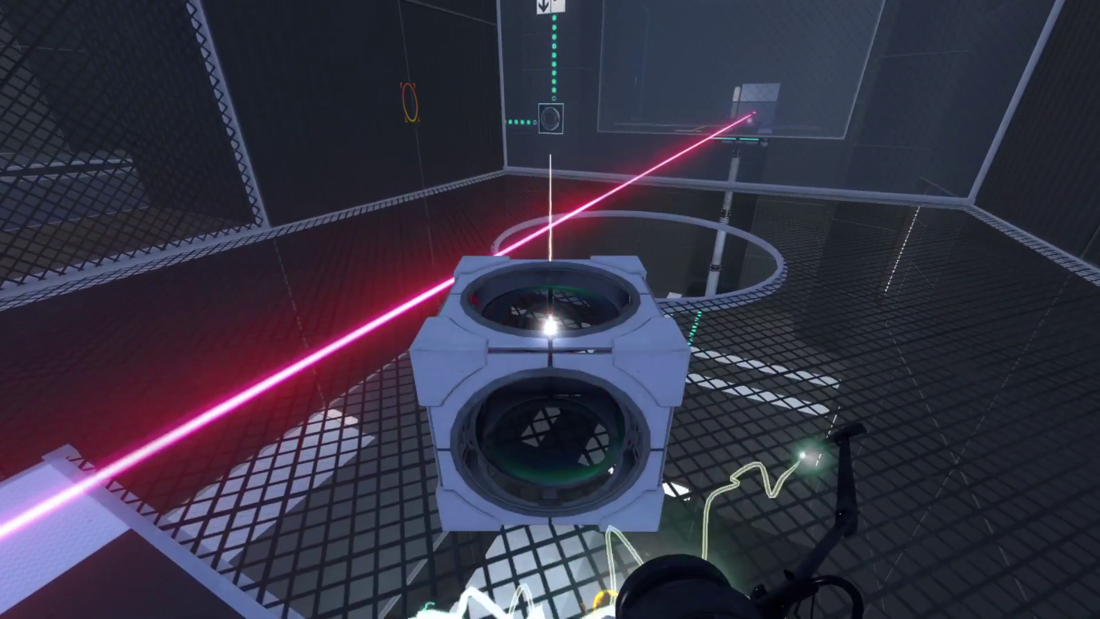
- Leave the cube by the ring, drop through, and visit the pedestal button and glass boxes
key("e")
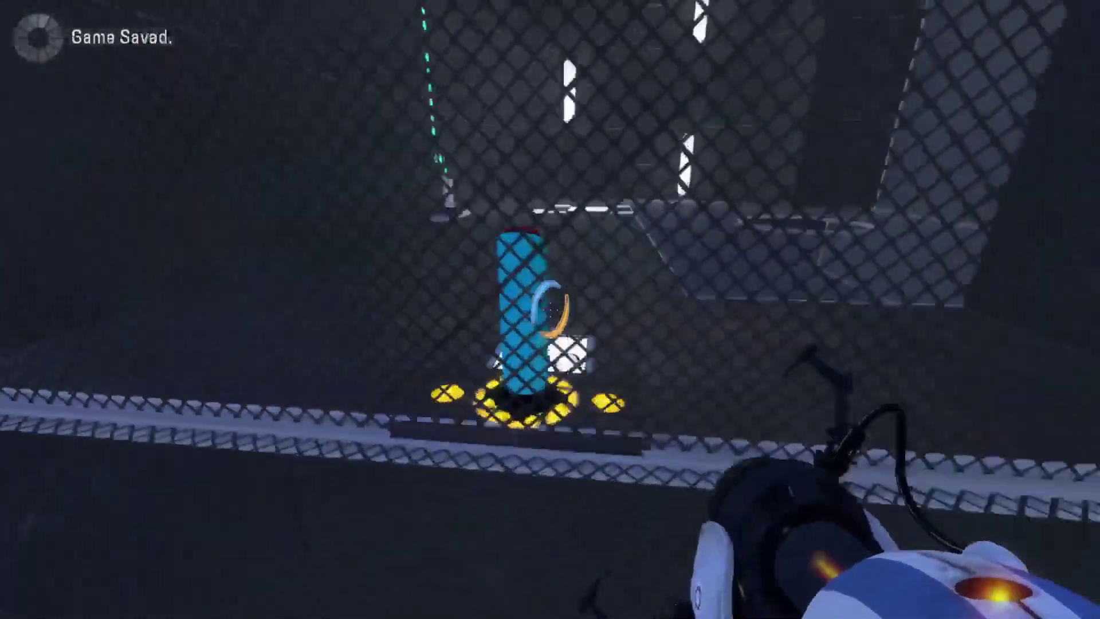
key("w")
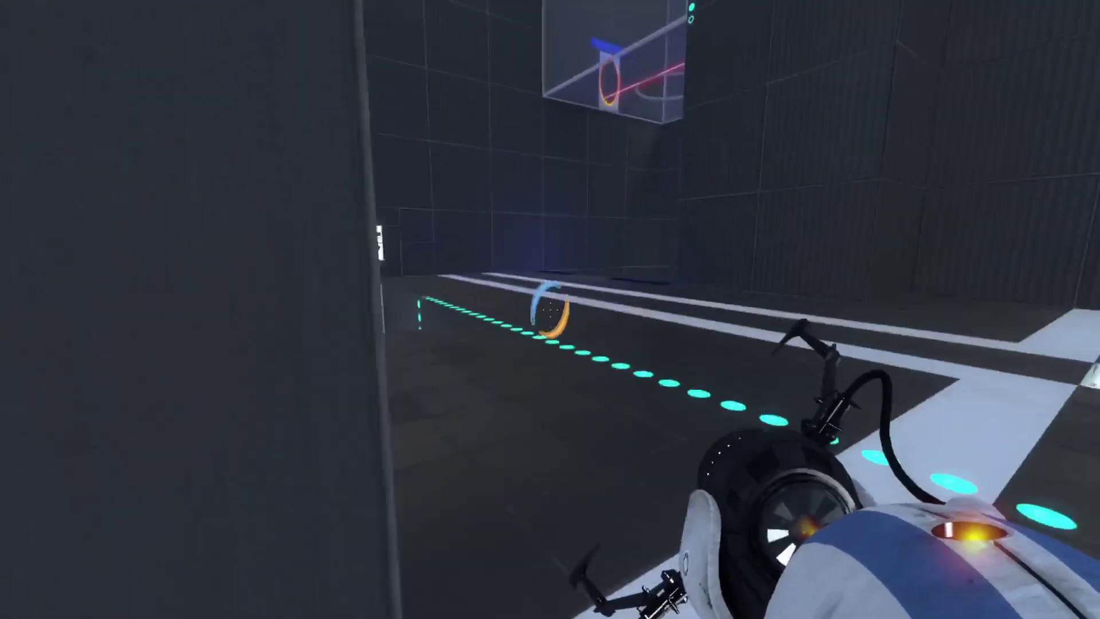
key("w")
key("w")
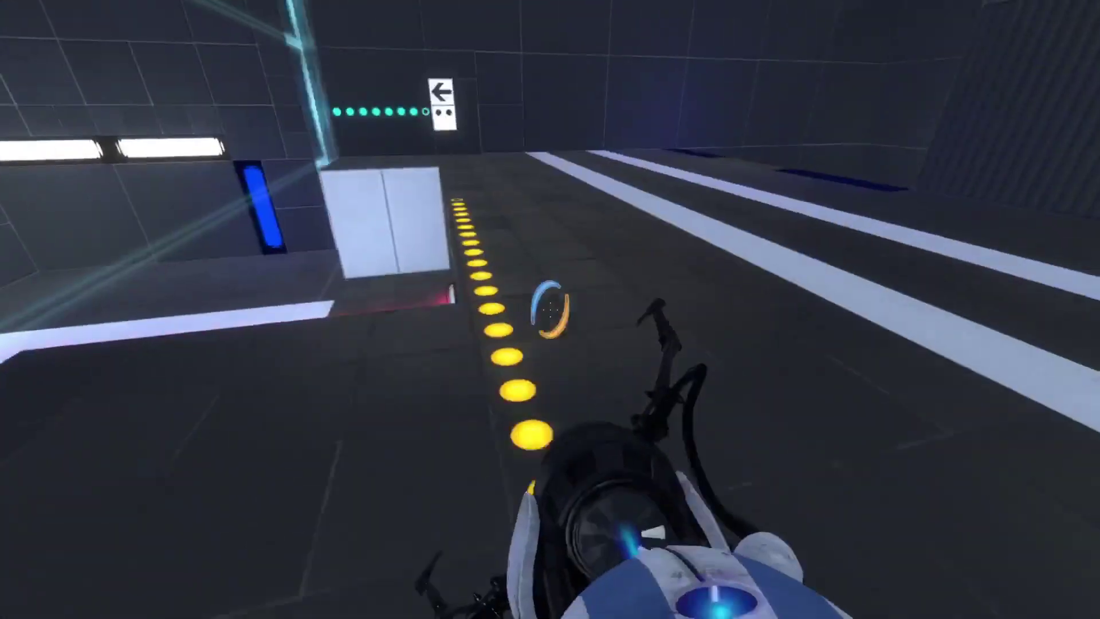
key("w")
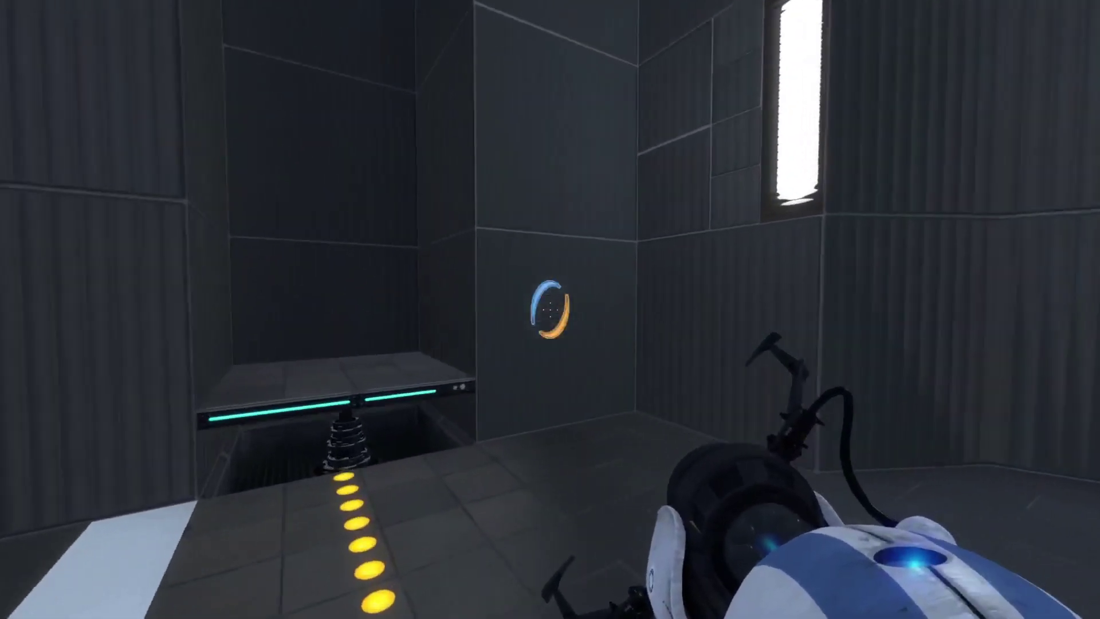
key("w")
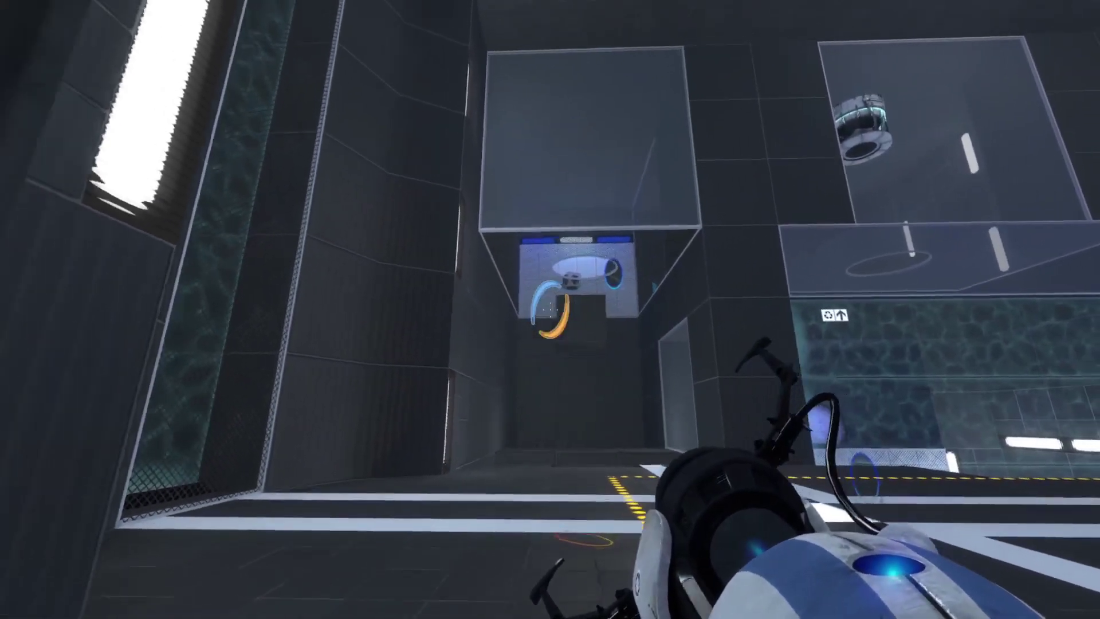
key("w")
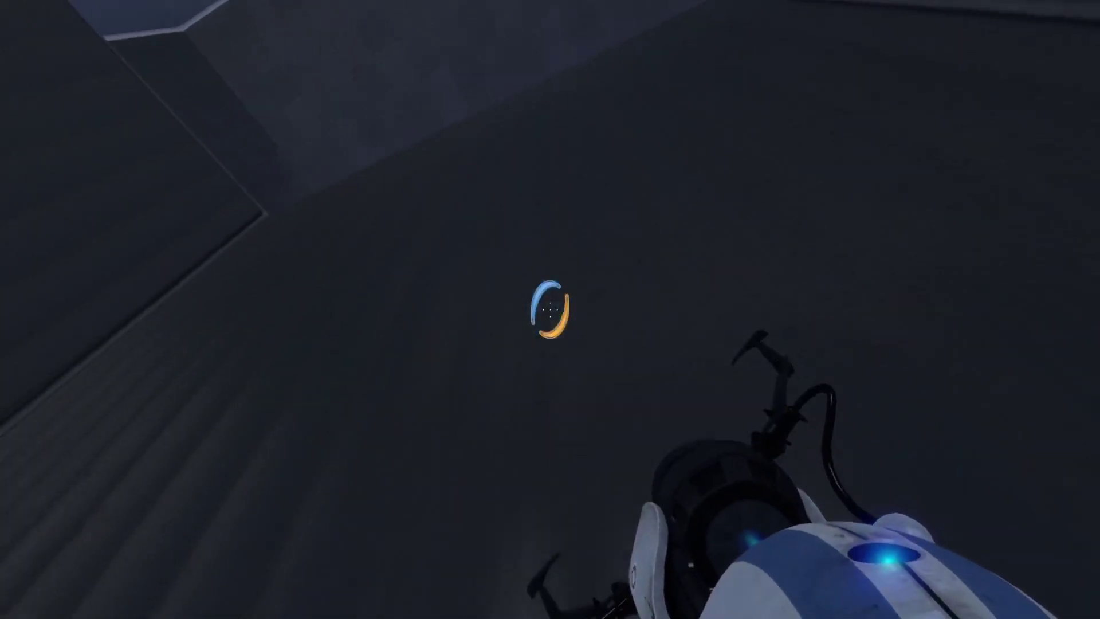
key("w")
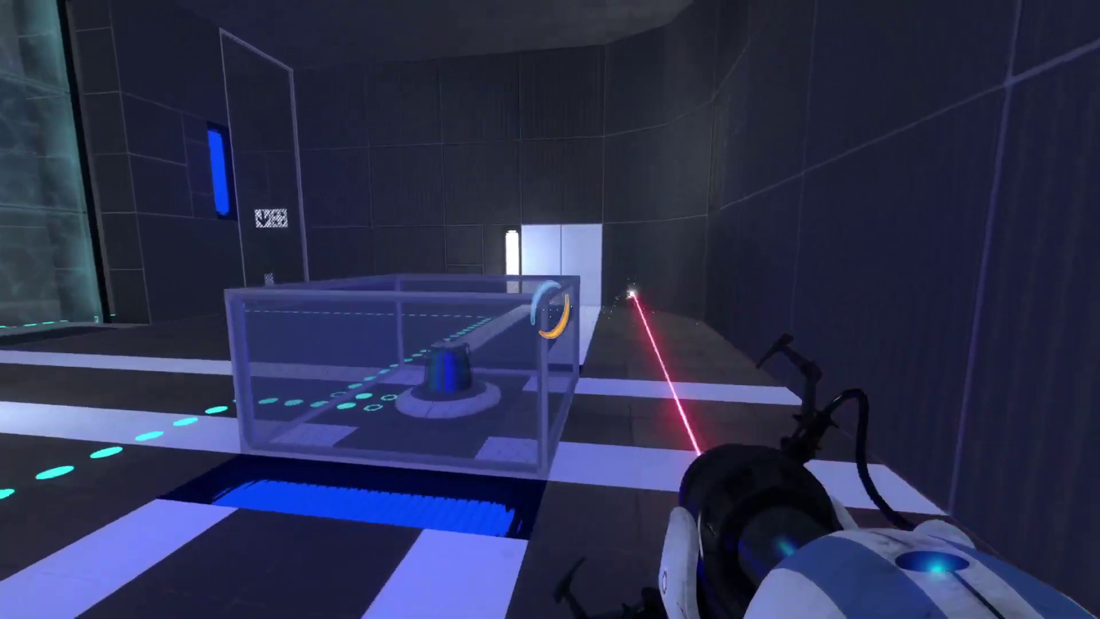
key("w")
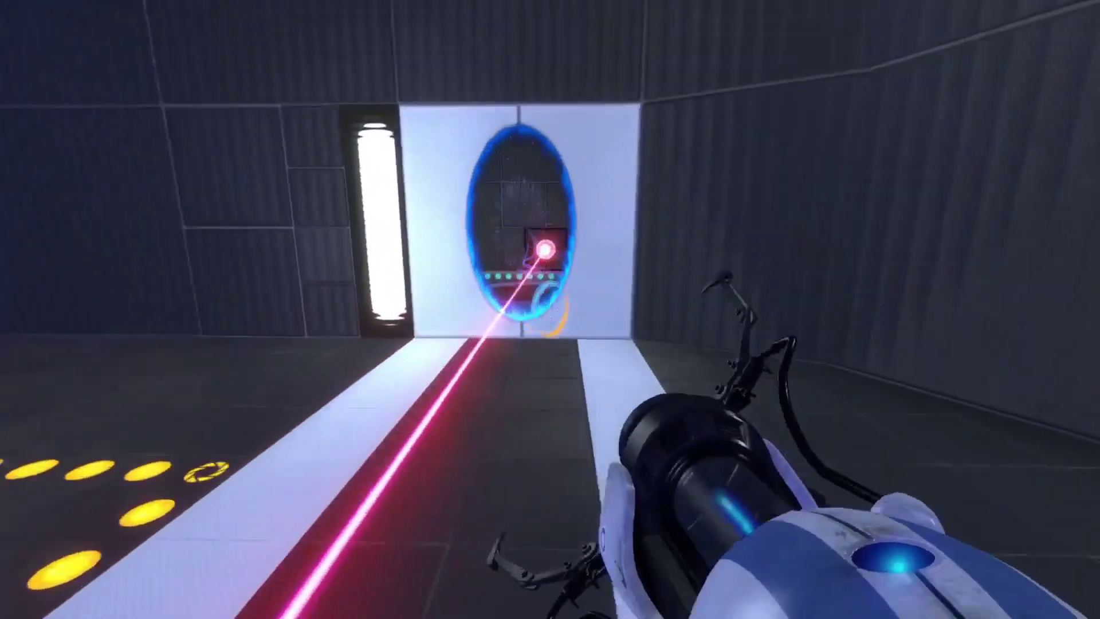
- Walk past the blue portal and laser box, then through the portals toward the elevator door
key("w")
key("w")
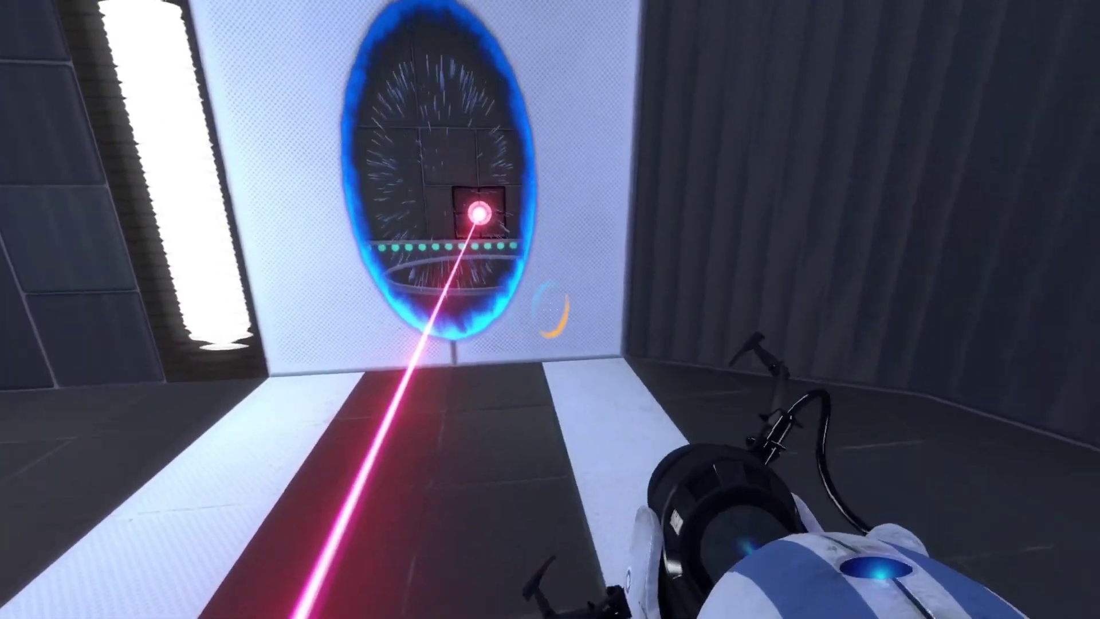
key("w")
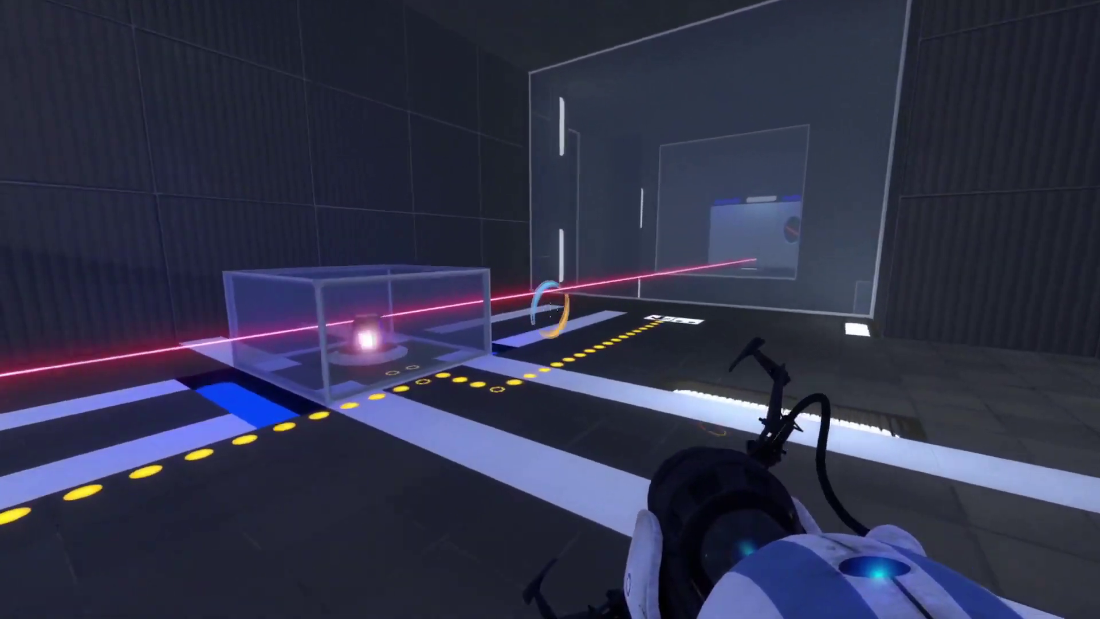
key("w")
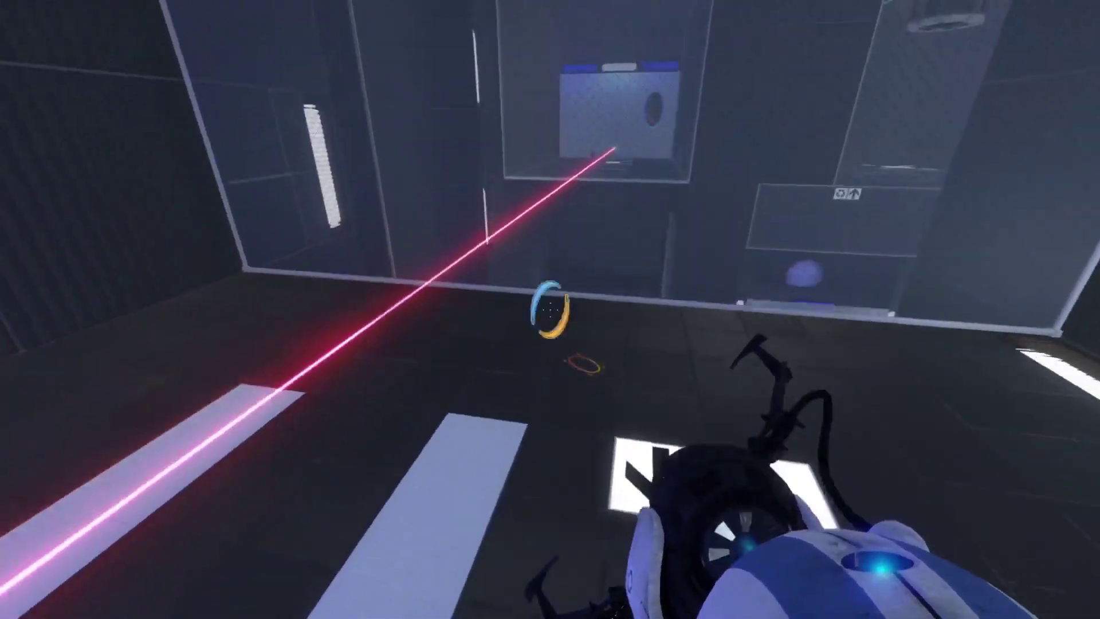
key("w")
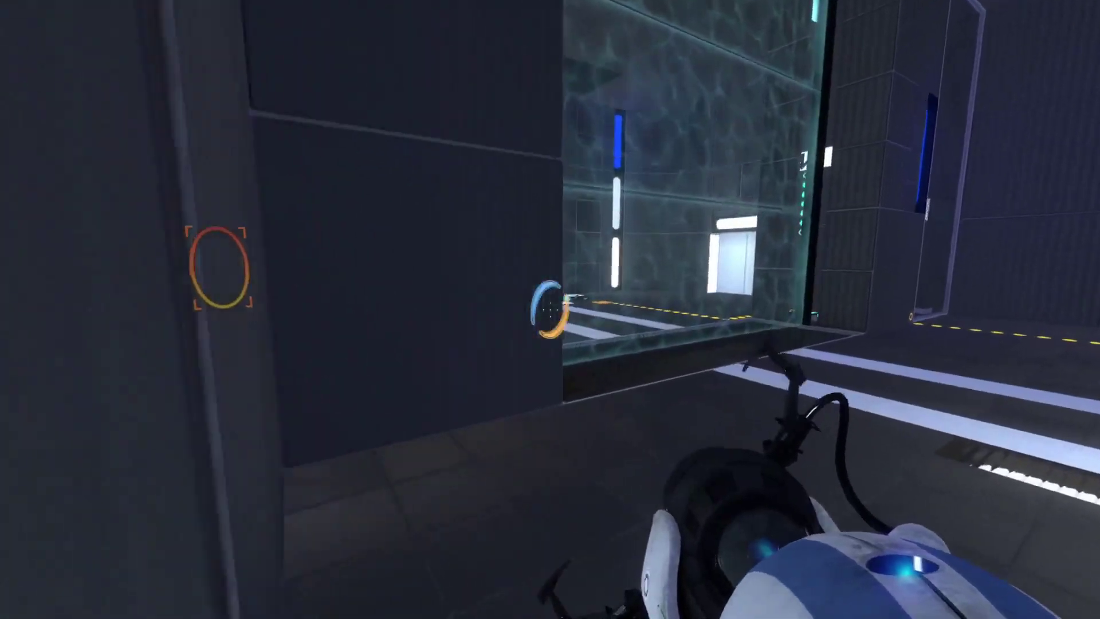
key("w")
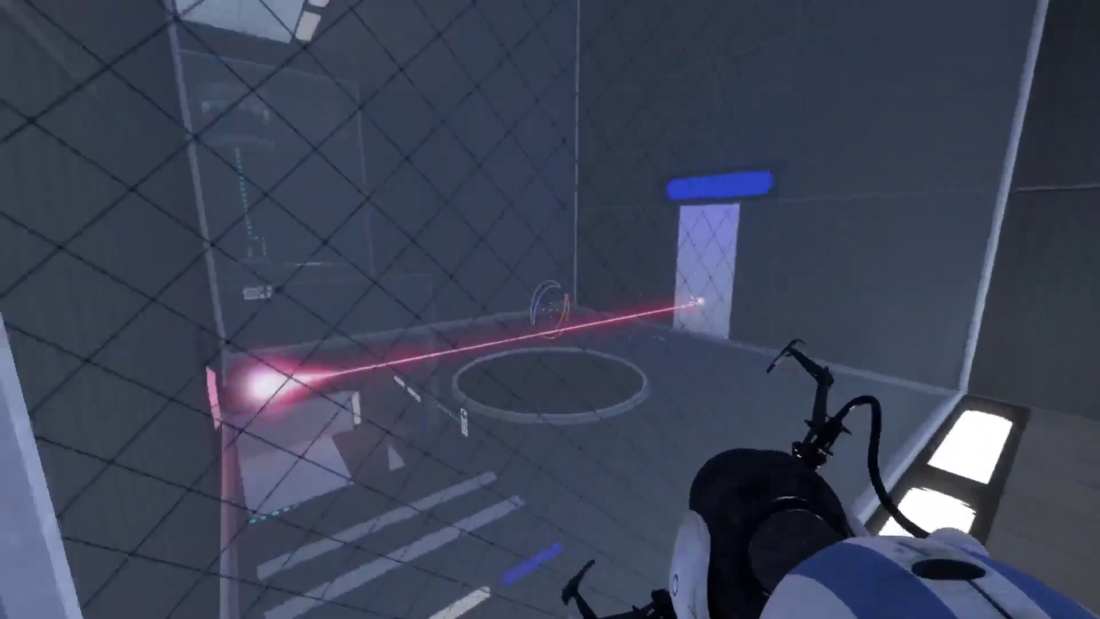
key("w")
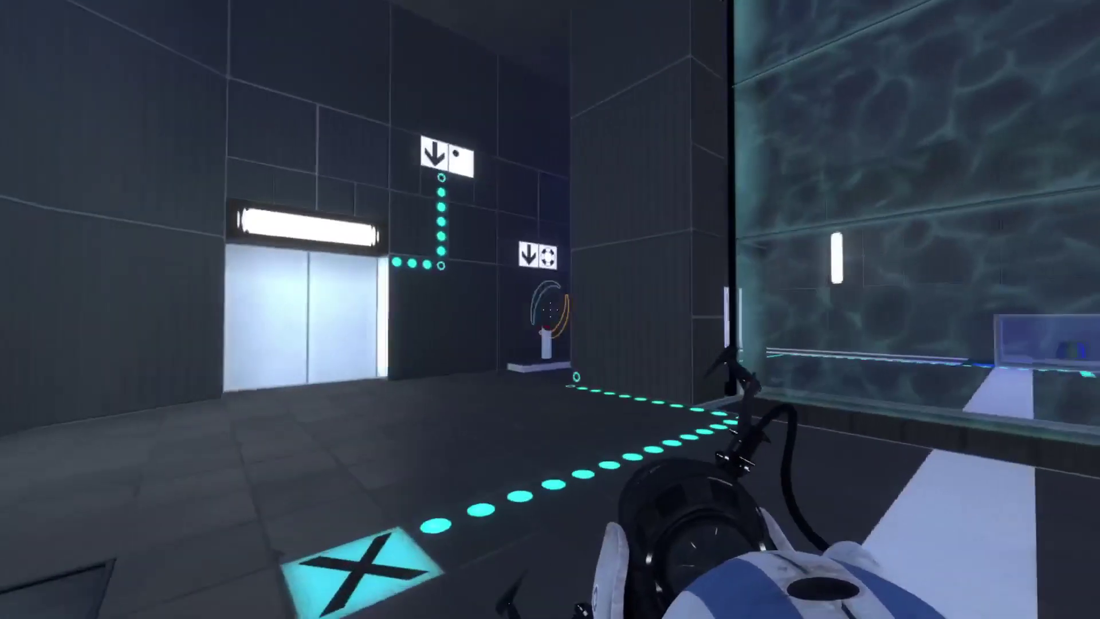
key("w")
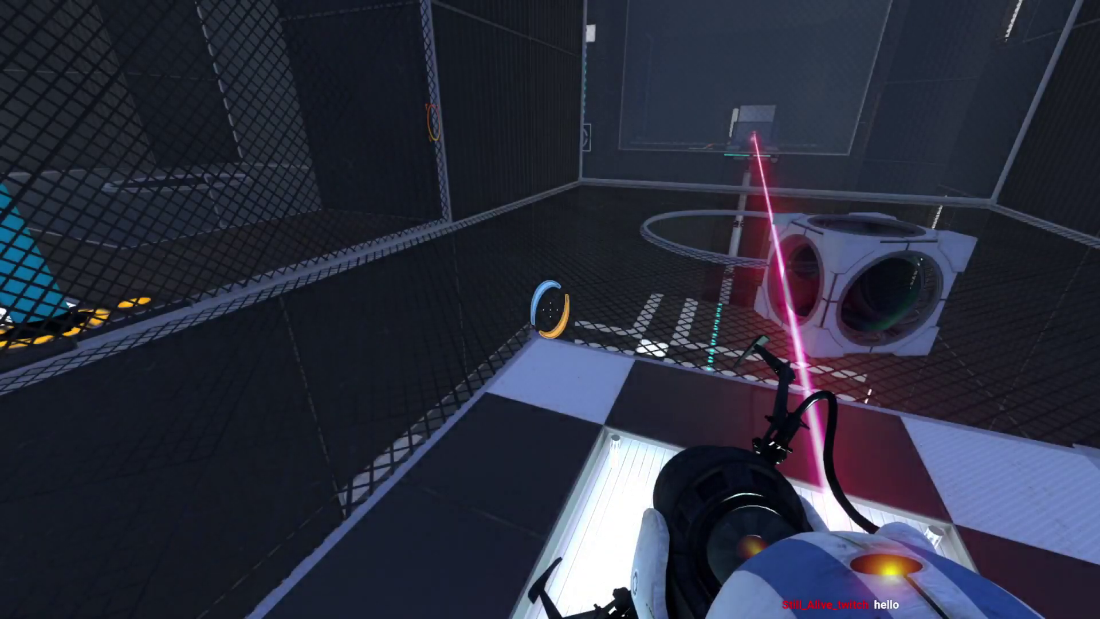
- Walk up to the laser cube, pick it up, and drop it beside the ring
key("w")
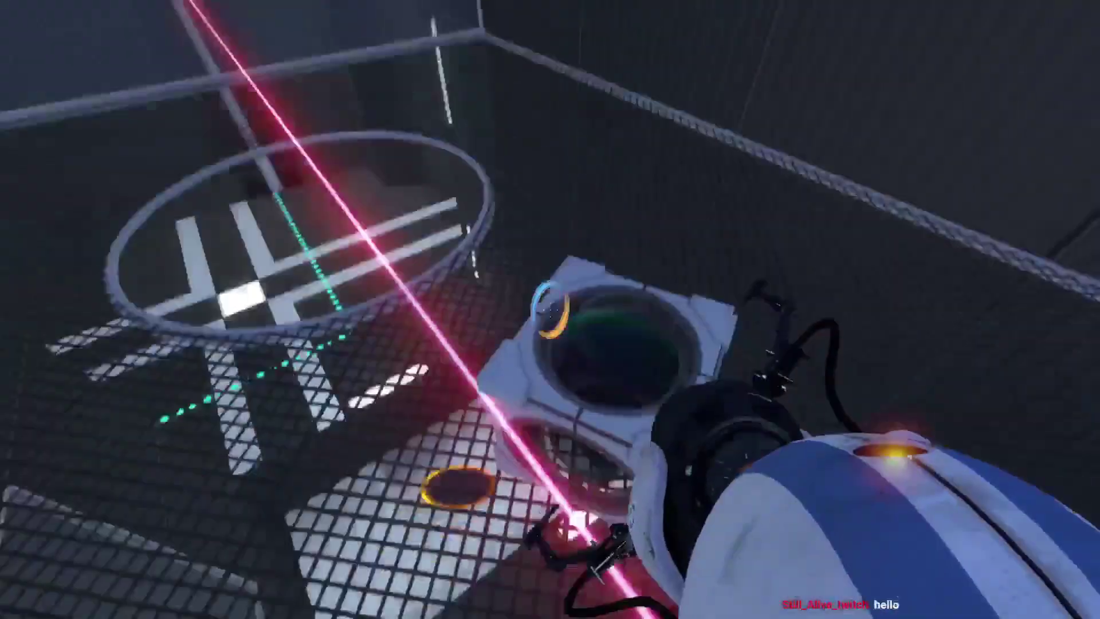
key("e")
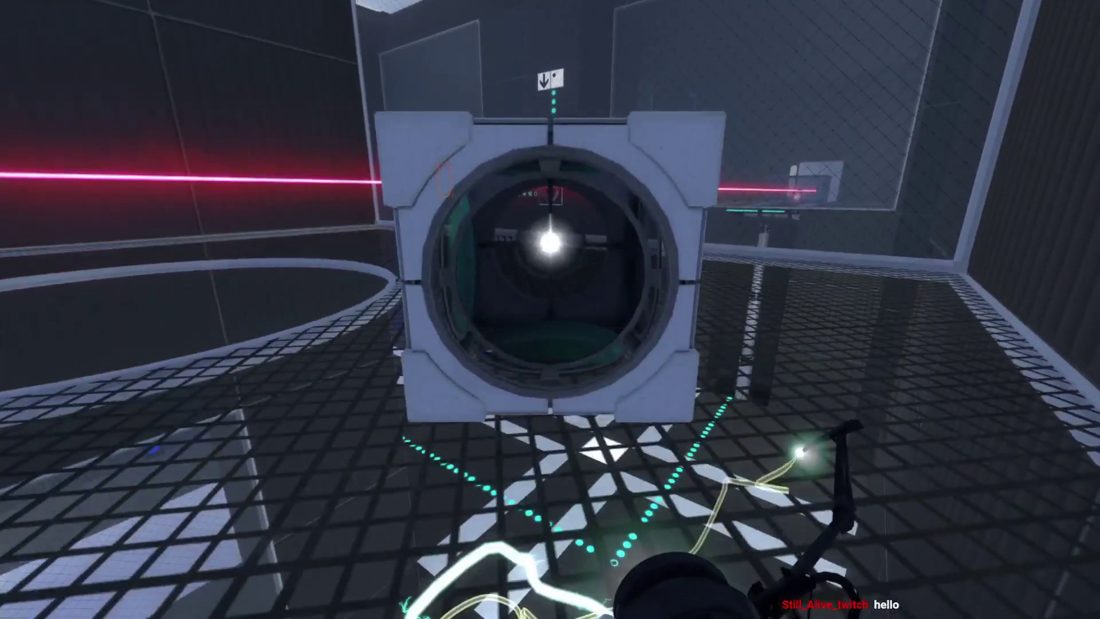
key("e")
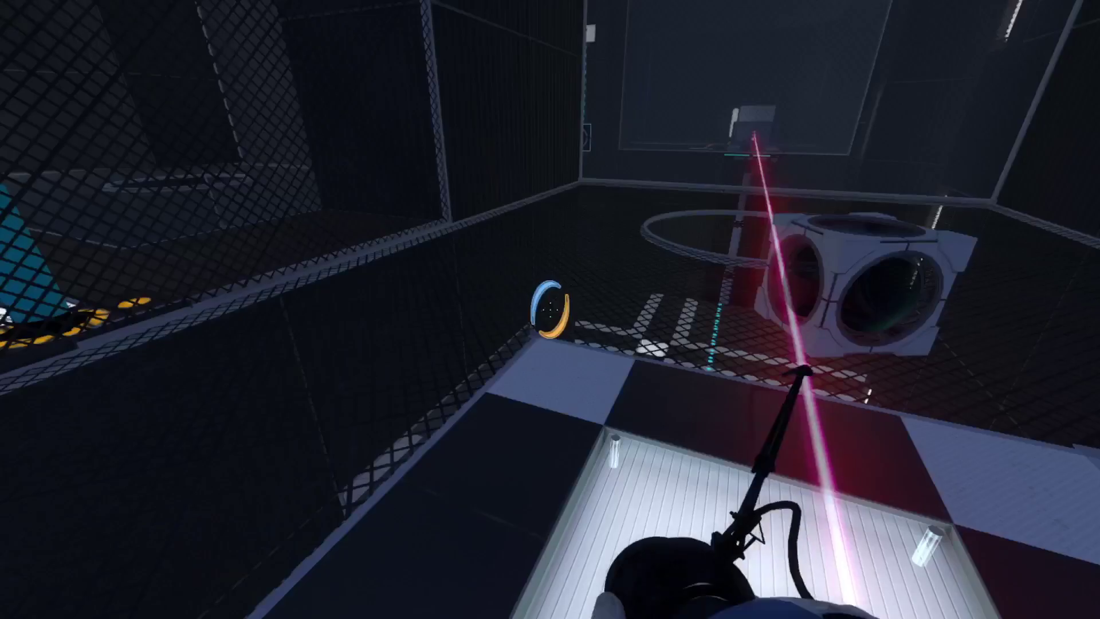
- Pass through the blue portal, the pit and the orange portal, then pick up the laser cube
key("w")
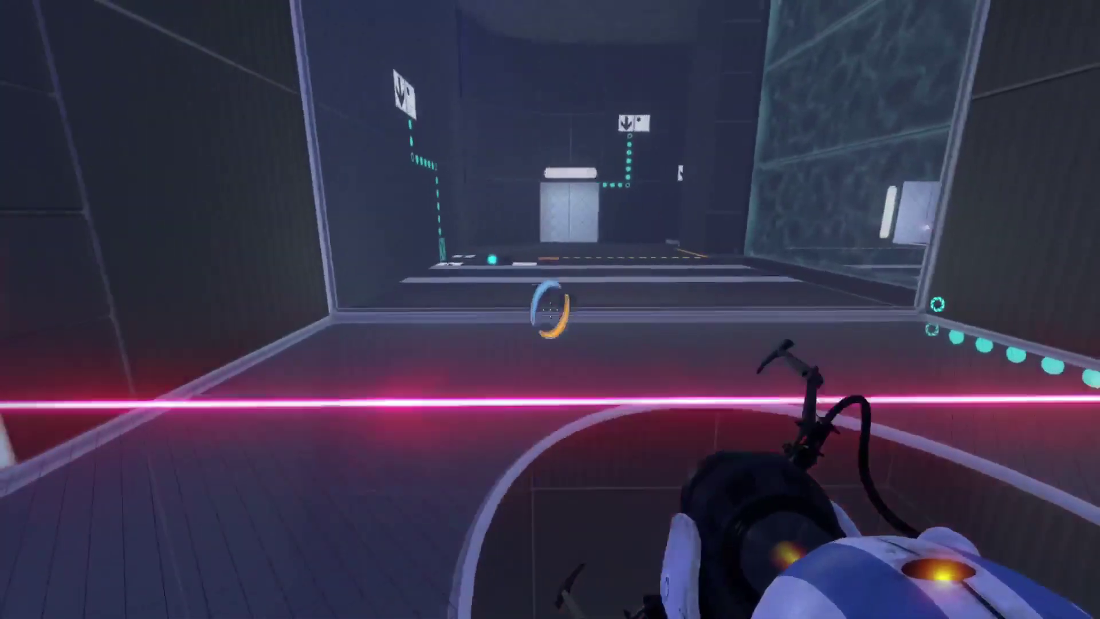
key("w")
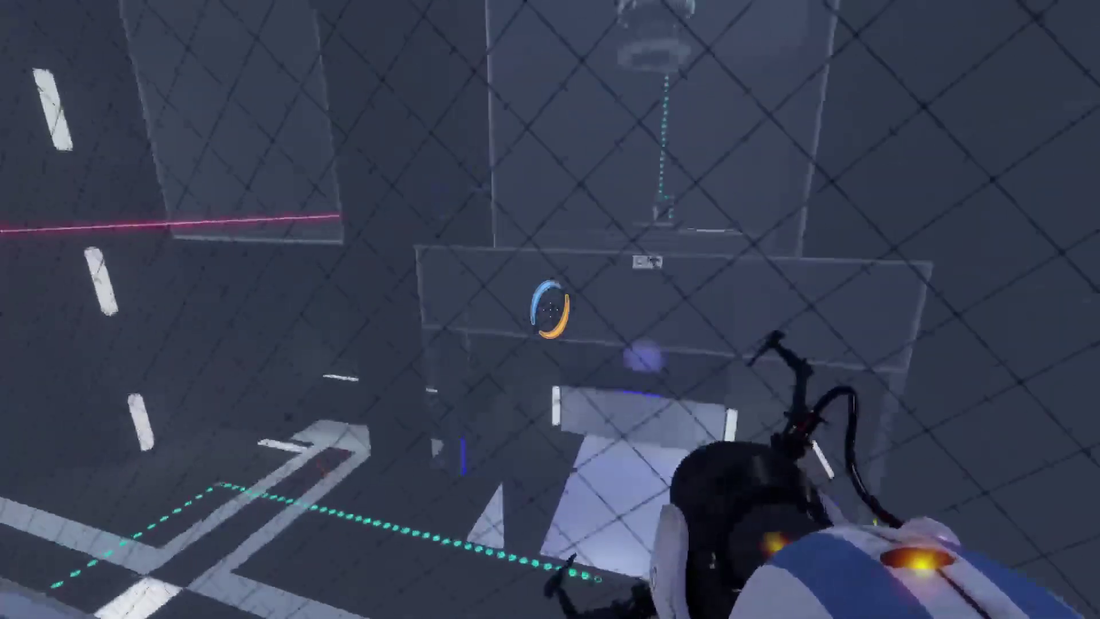
key("a")
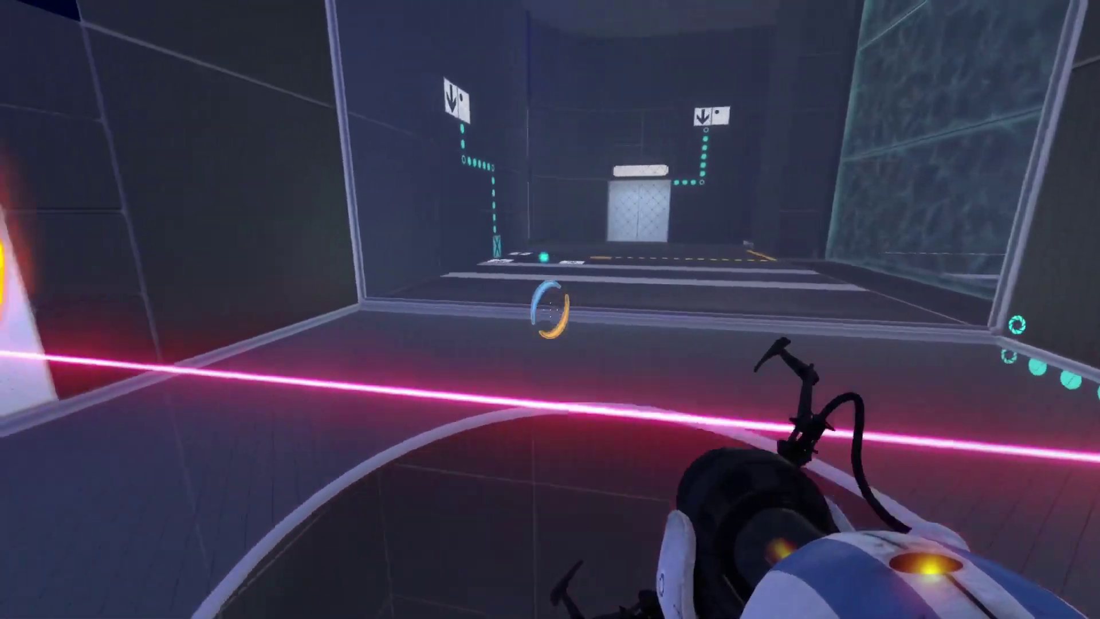
key("w")
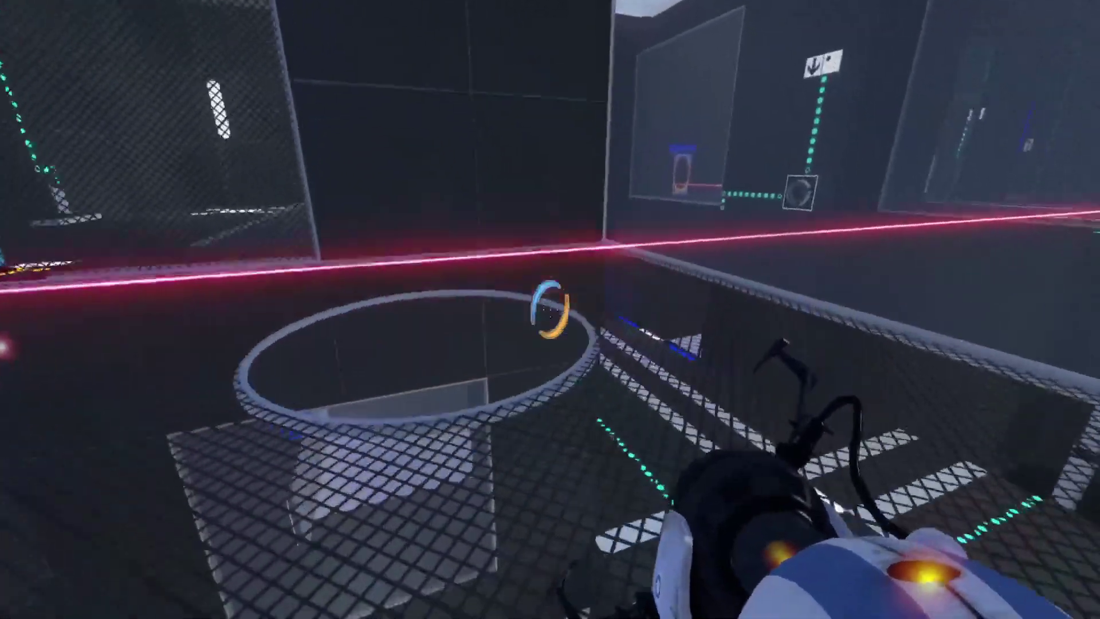
key("e")
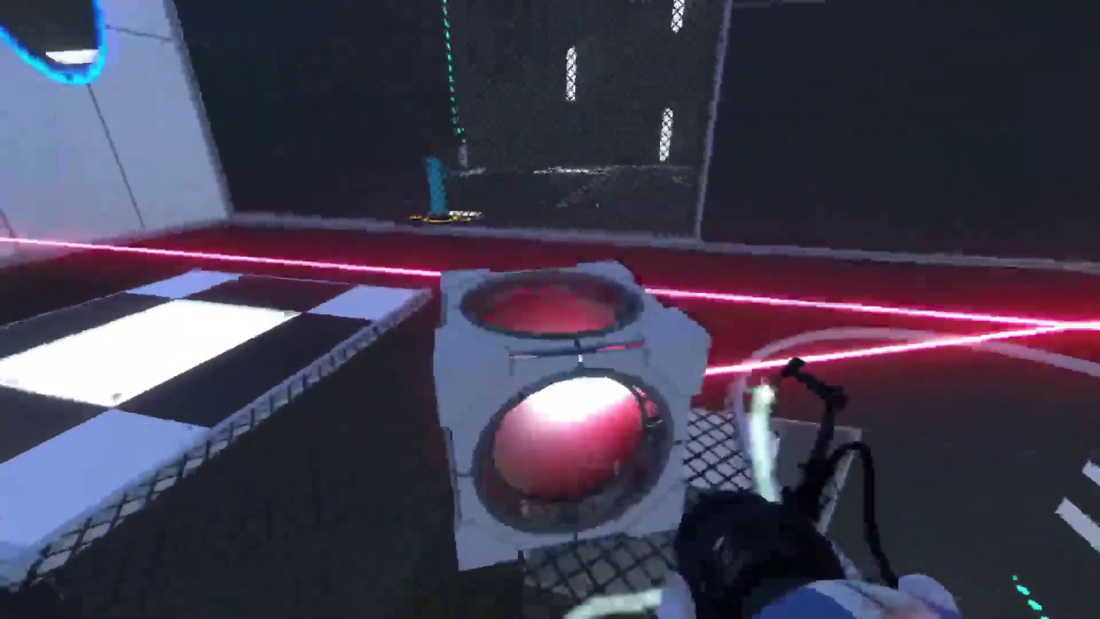
- Carry the cube down through two orange floor portals and set it in the laser's path
key("e")
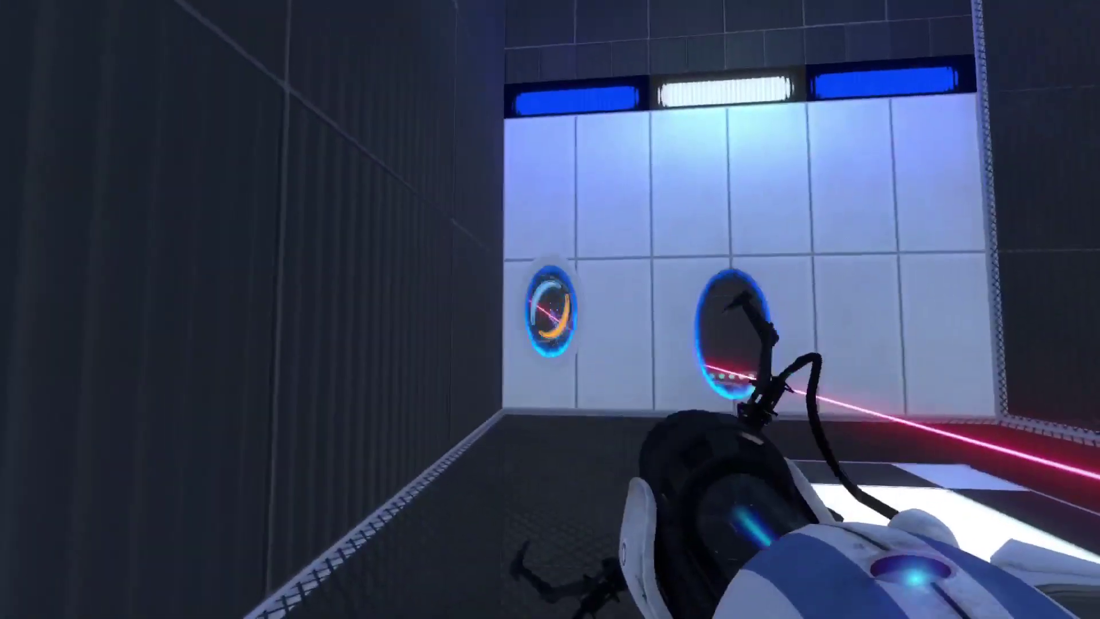
right_click(550, 310)
key("w")
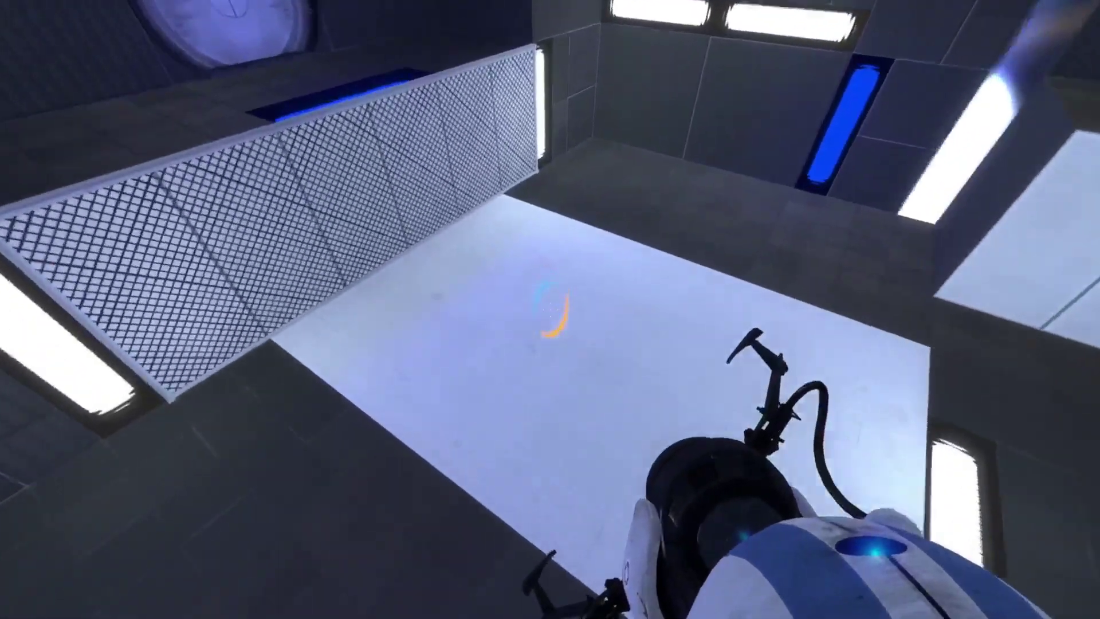
right_click(554, 310)
key("w")
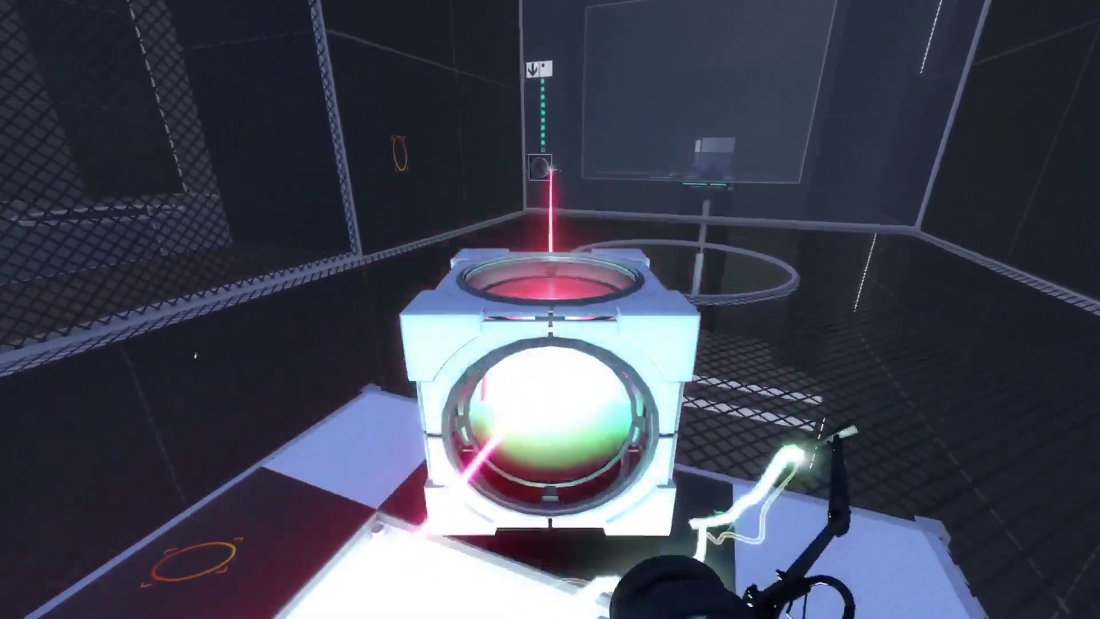
key("e")
- Drop through the orange floor portal and fire a portal onto the raised glass chamber's wall
key("w")
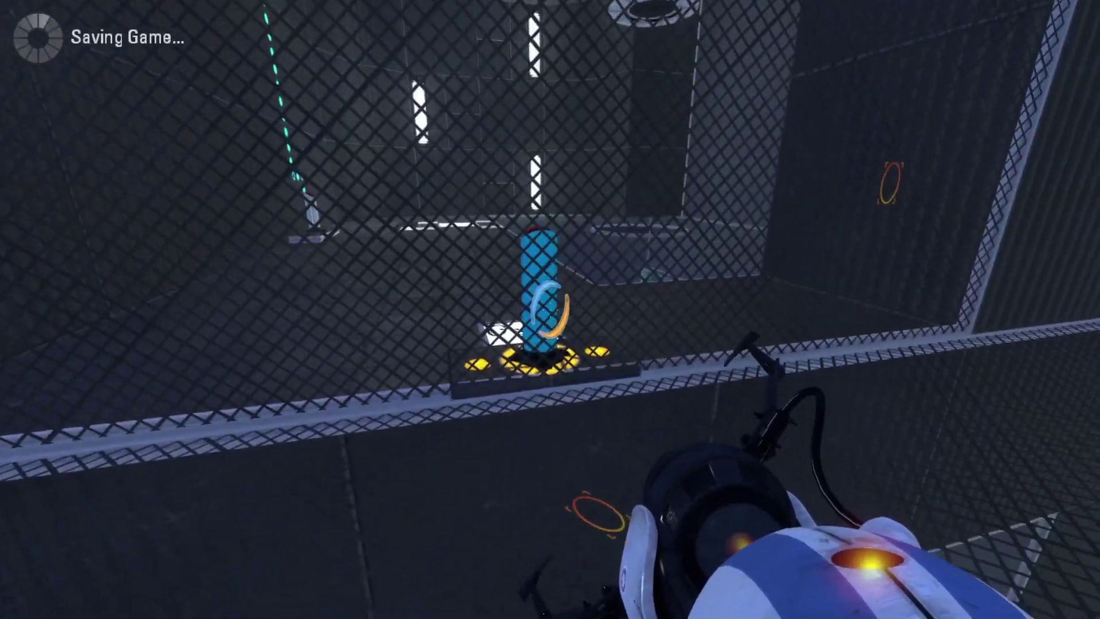
key("w")
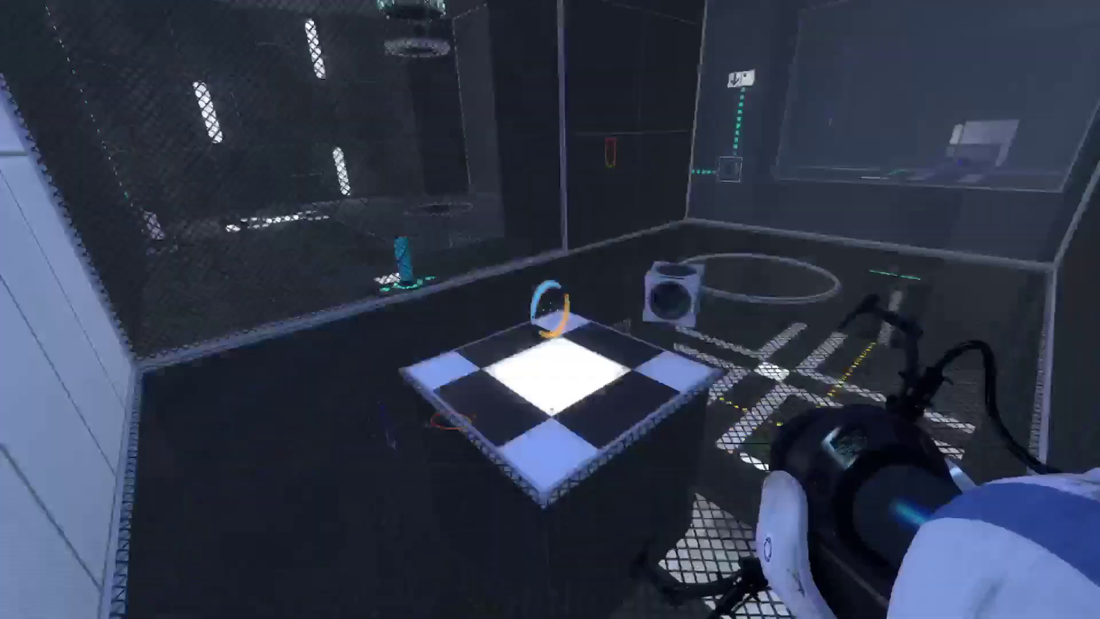
key("w")
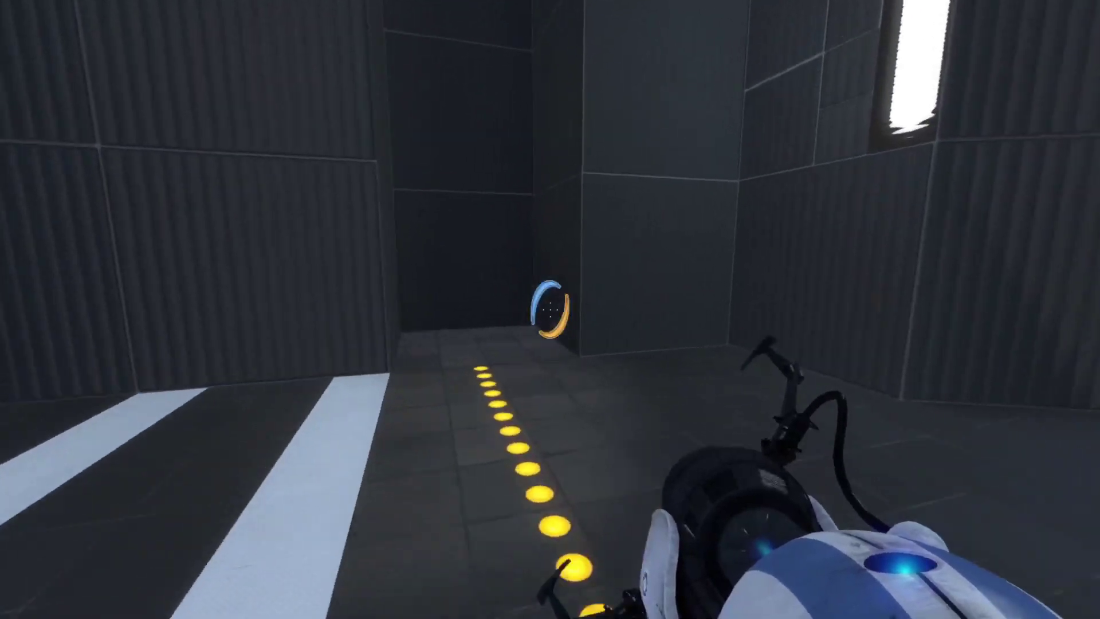
key("s")
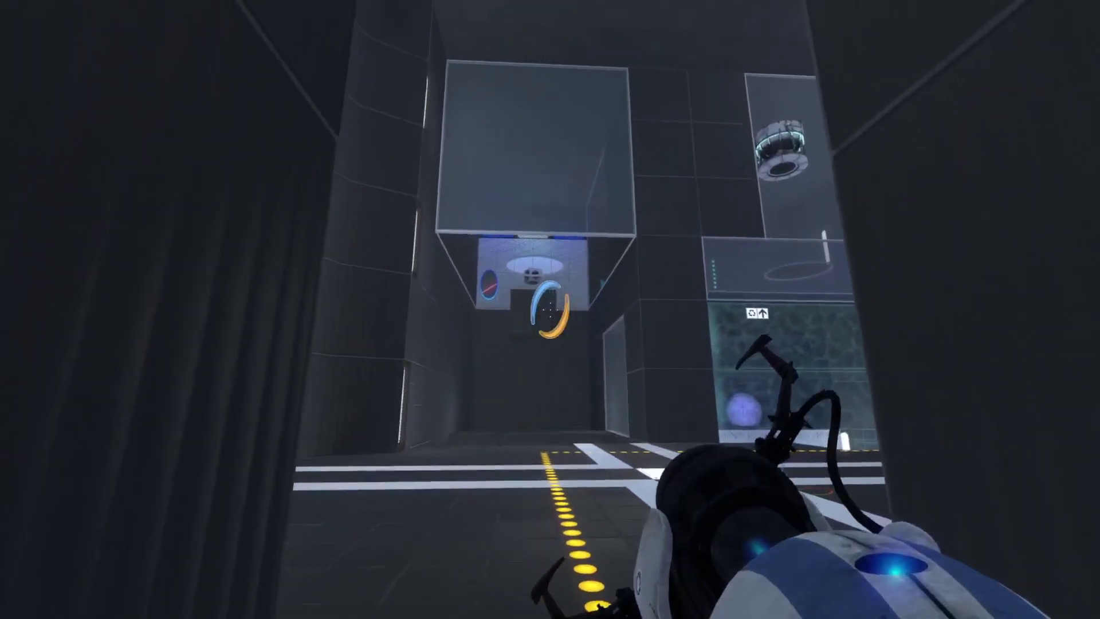
key("w")
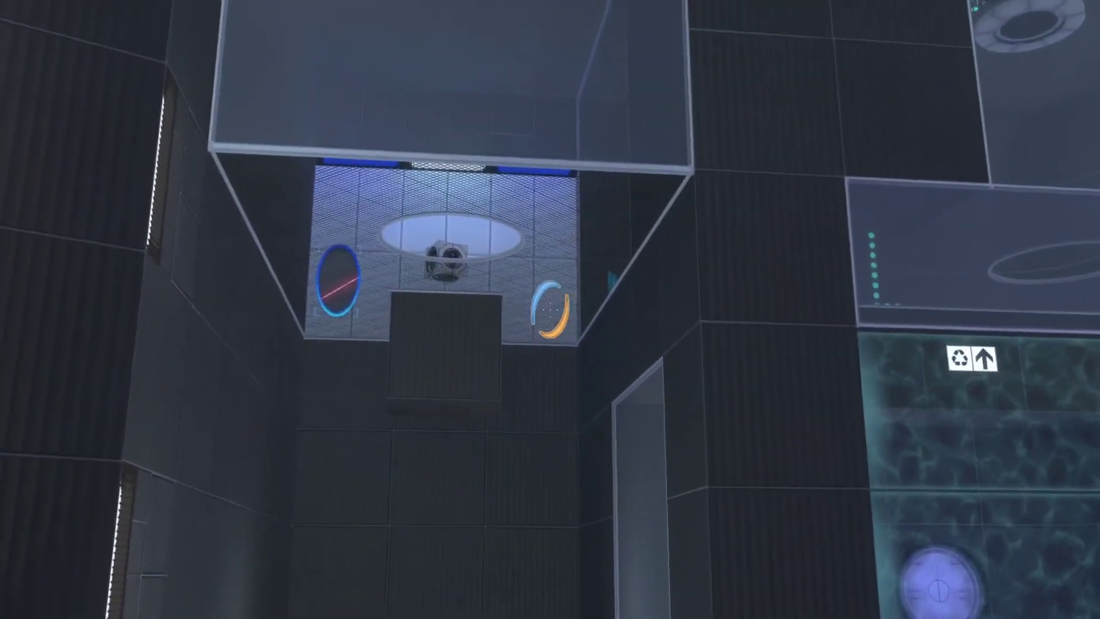
left_click(550, 310)
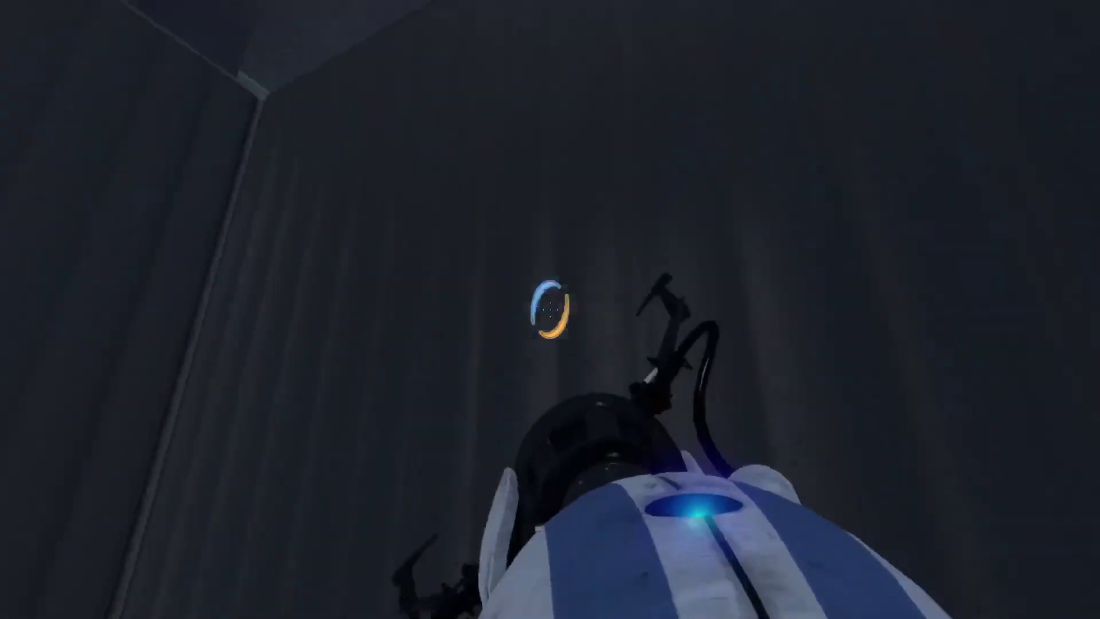
- Walk alongside the laser-crossed glass box to the red laser field
key("w")
key("w")
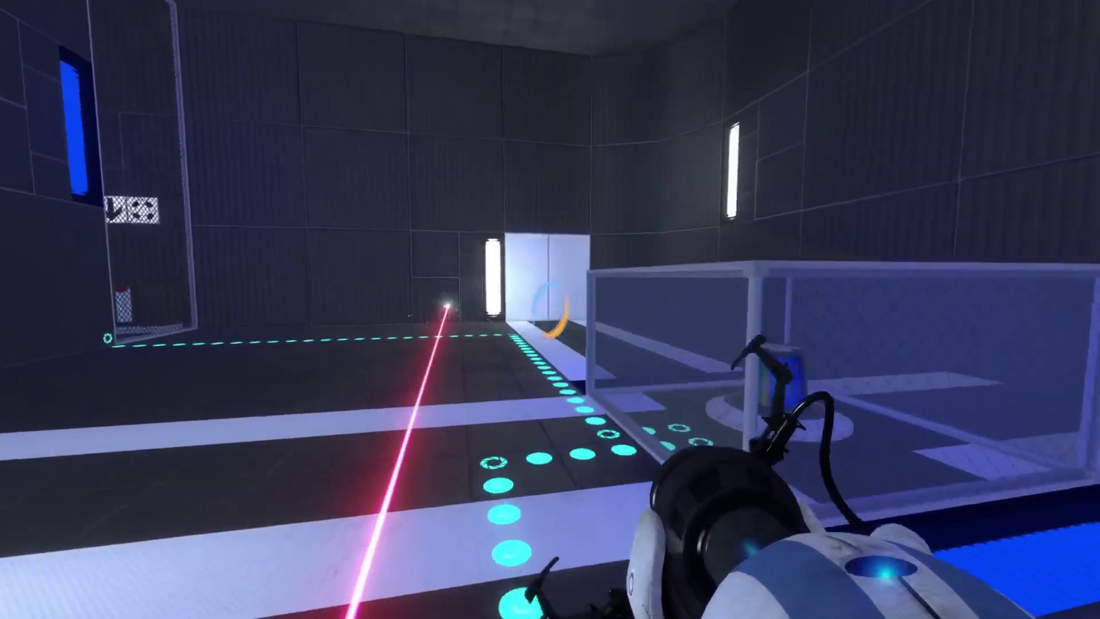
key("d")
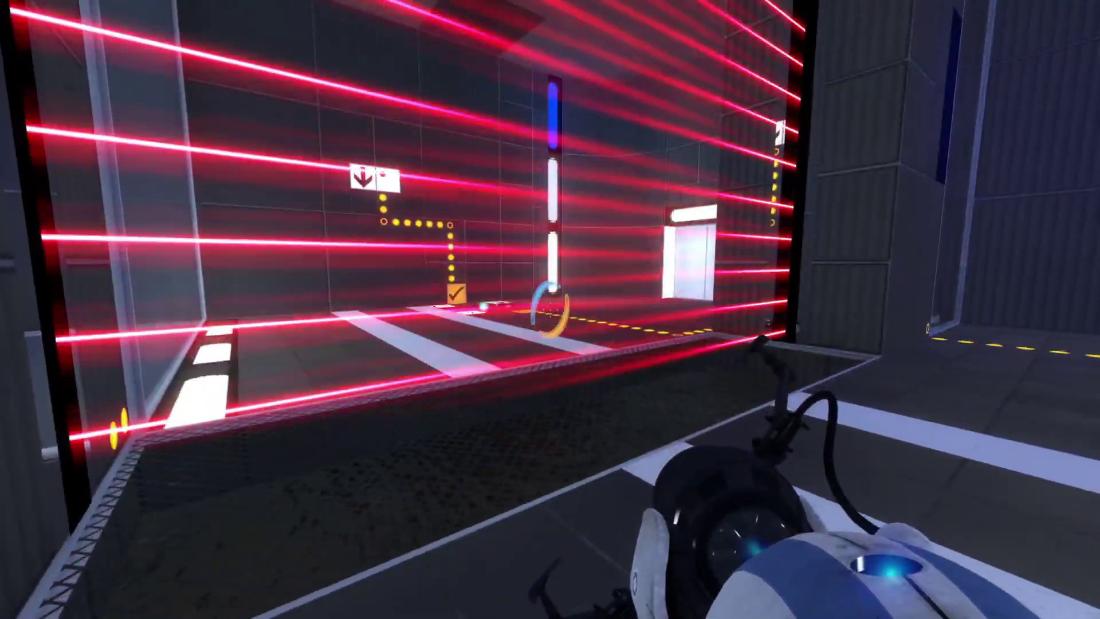
key("w")
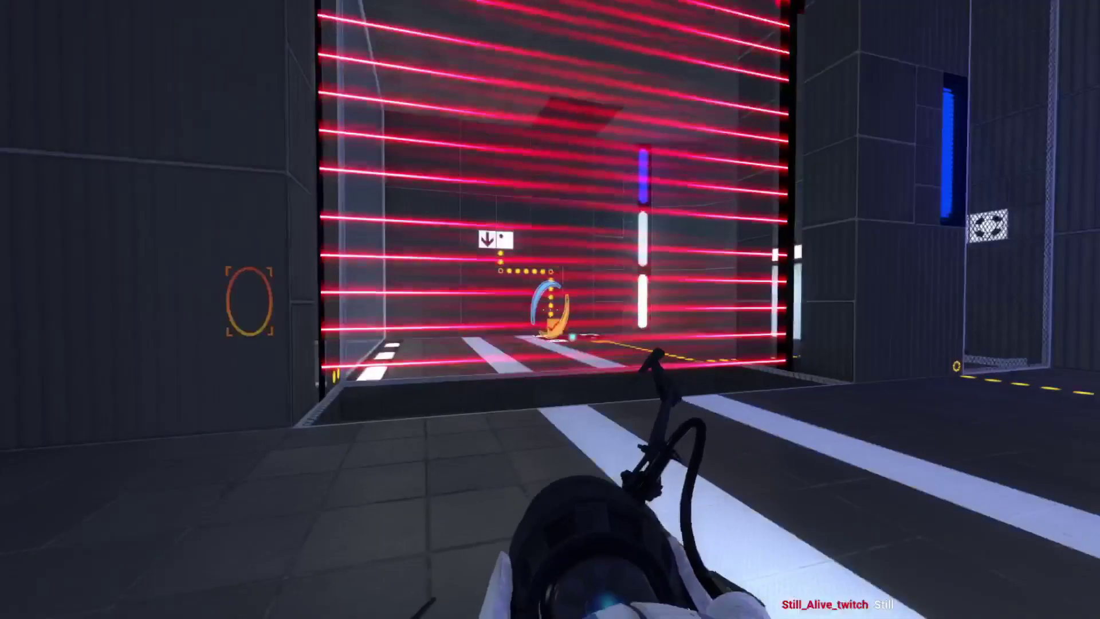
key("w")
key("w")
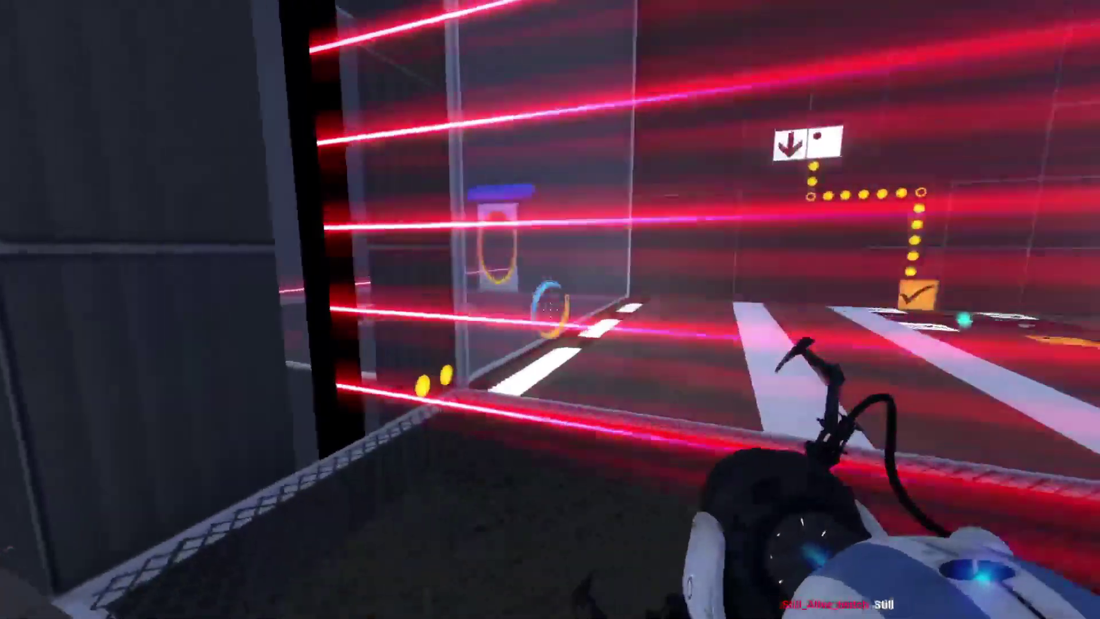
key("w")
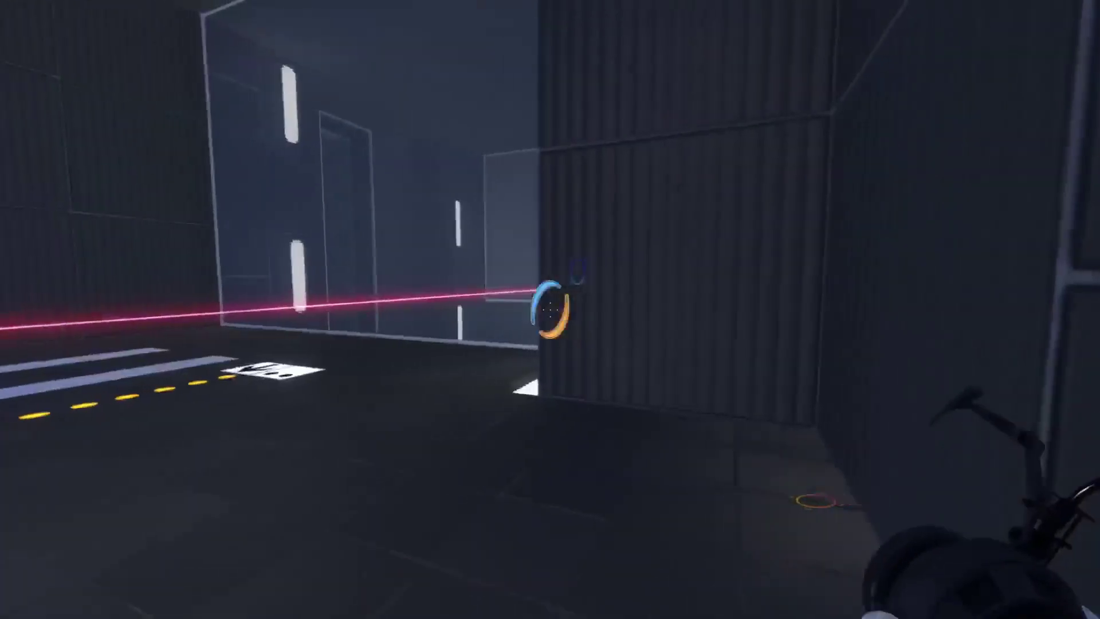
- Walk along the laser field, past the grate and through the next room toward the glass room
key("w")
key("w")
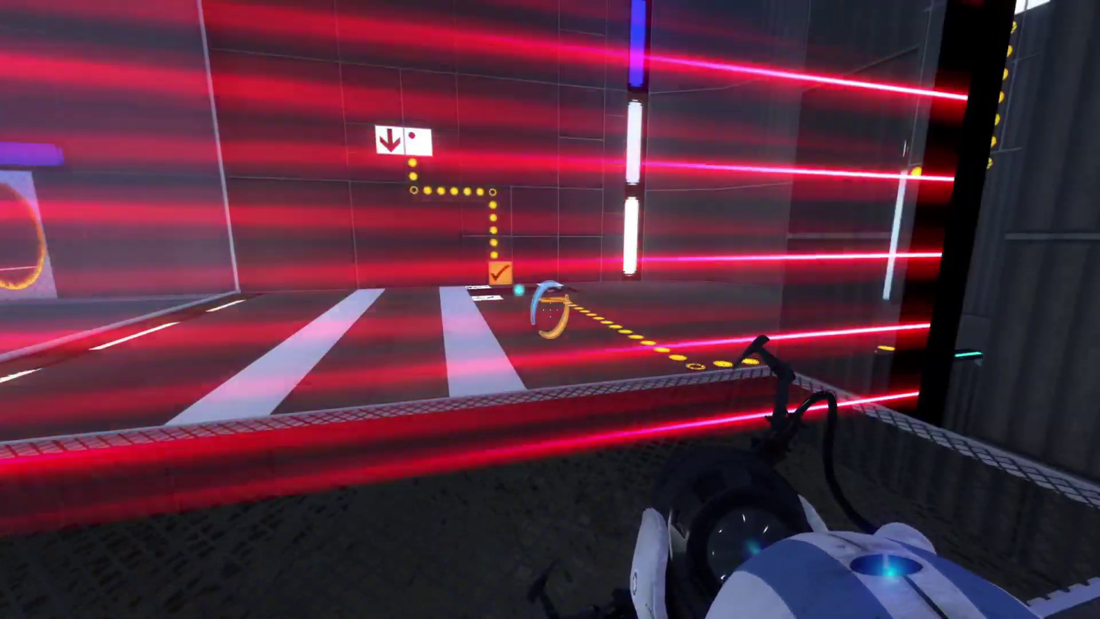
key("w")
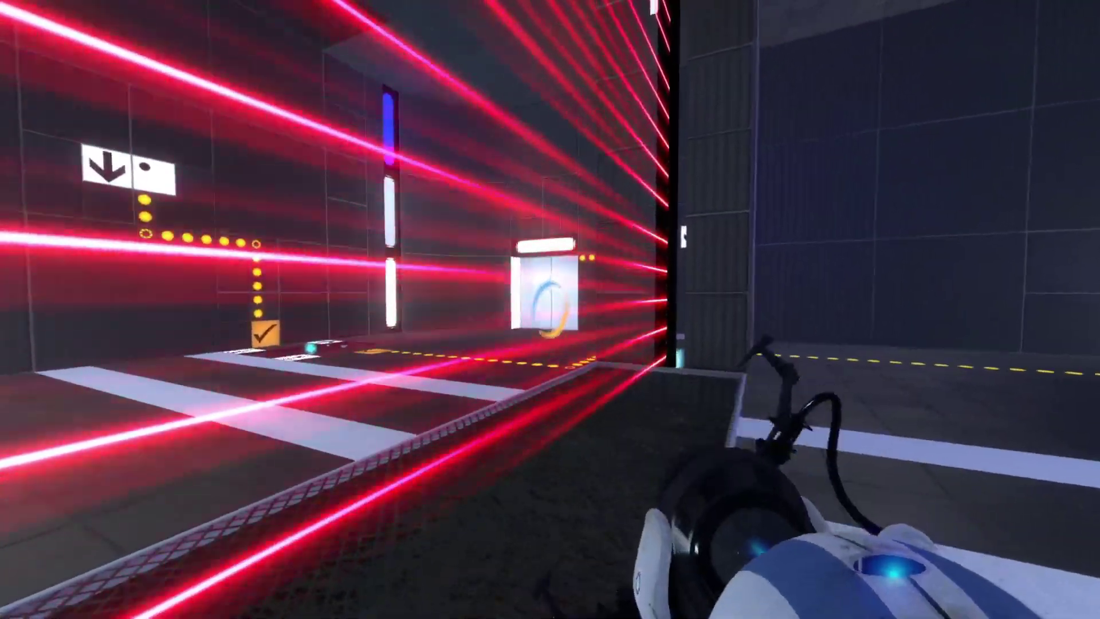
key("w")
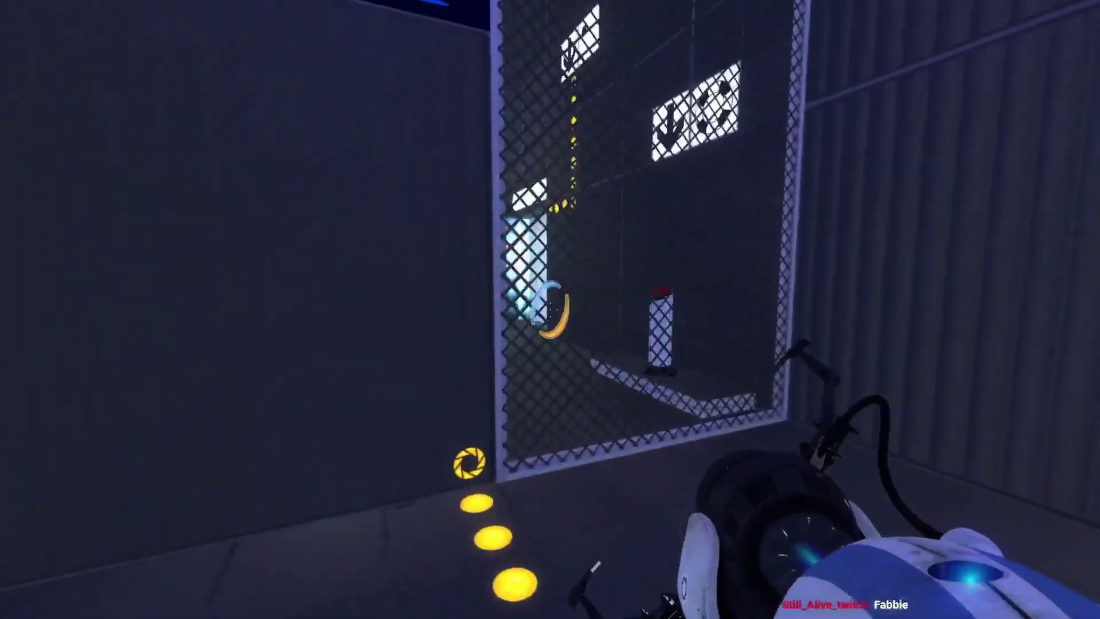
key("w")
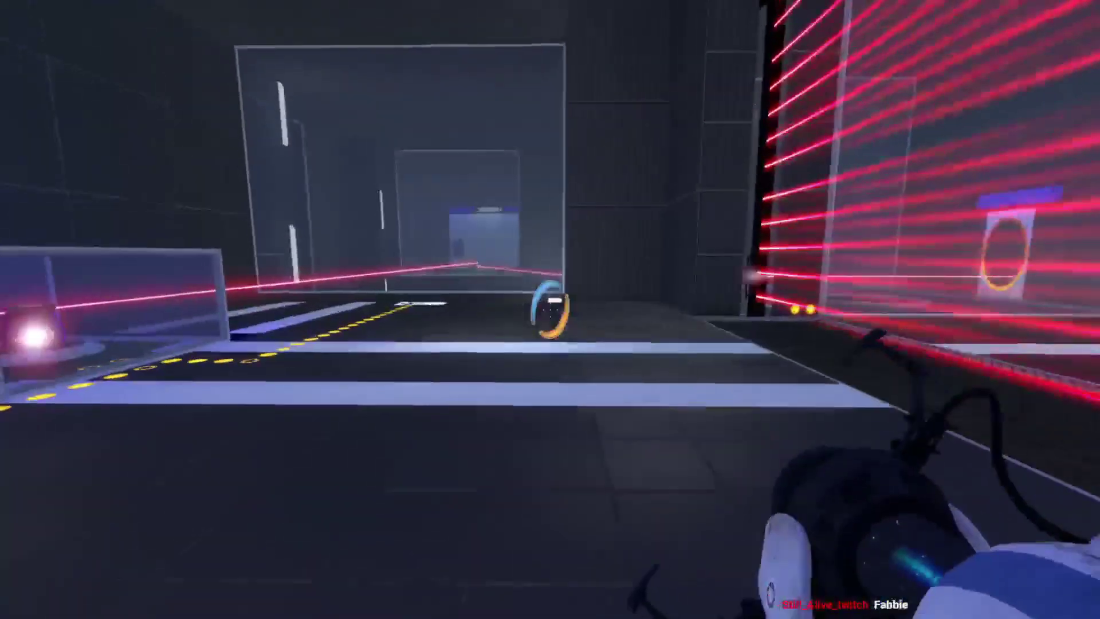
key("w")
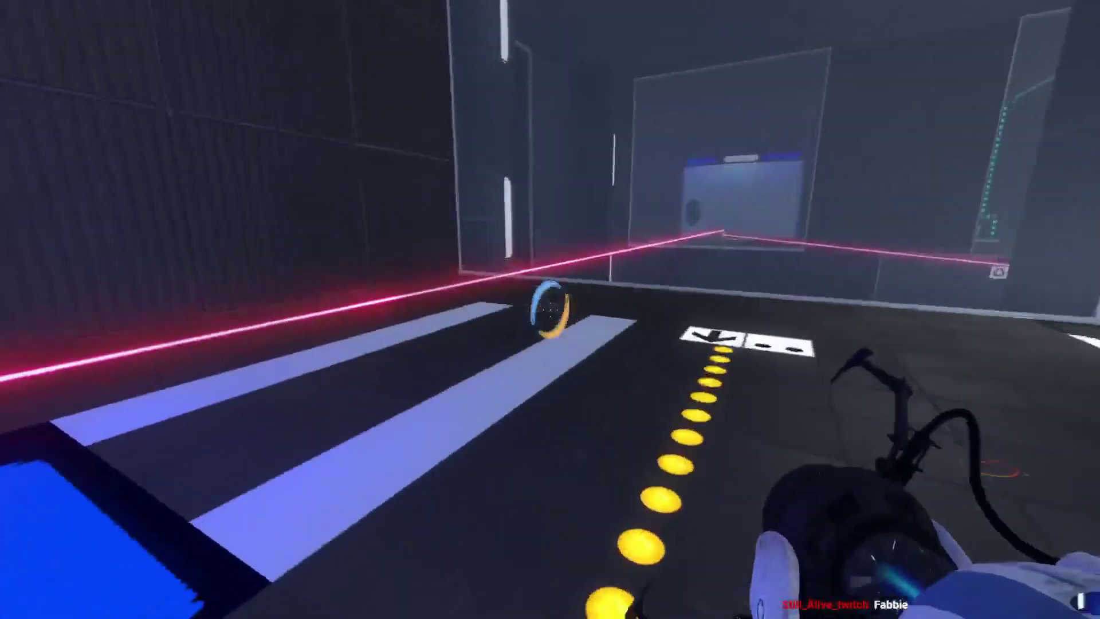
key("w")
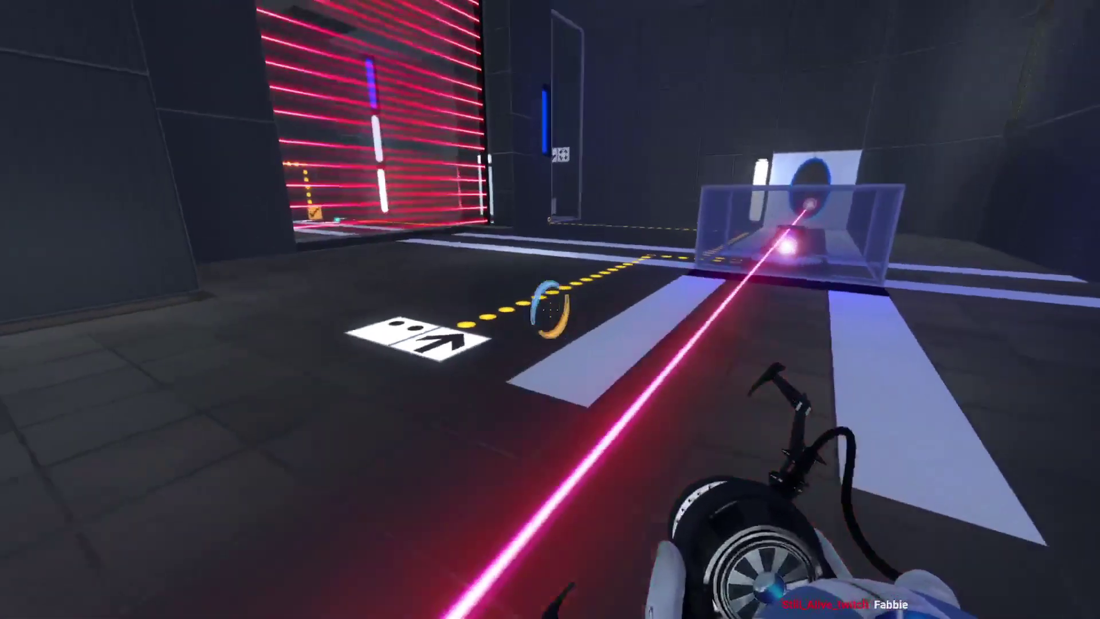
- Look over the laser beams and the orange portal wall, then return to the glass box
key("w")
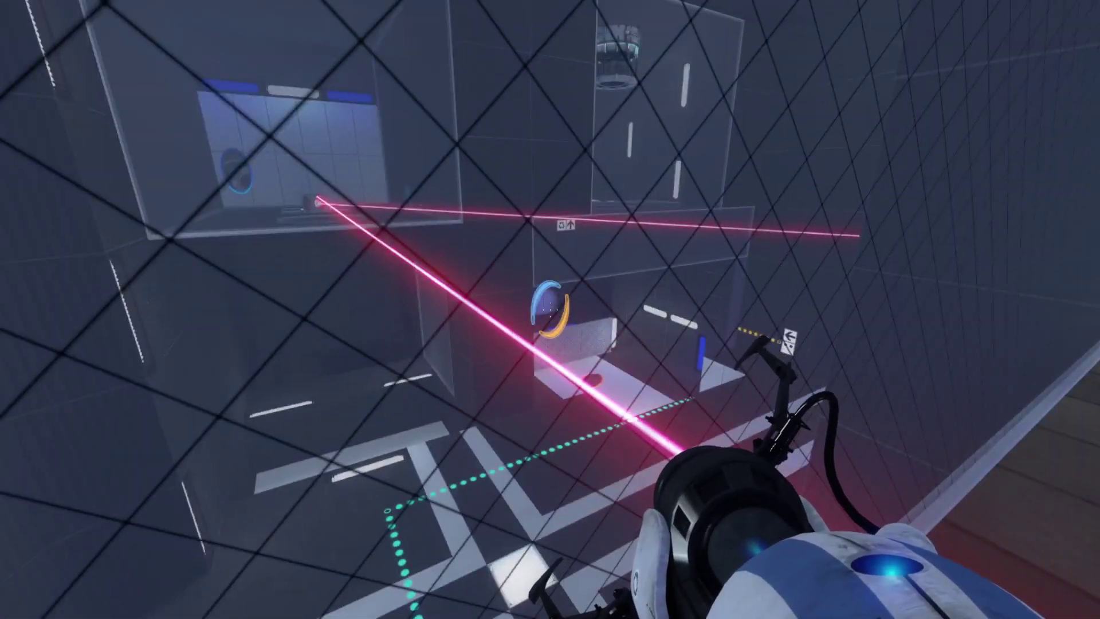
key("w")
key("w")
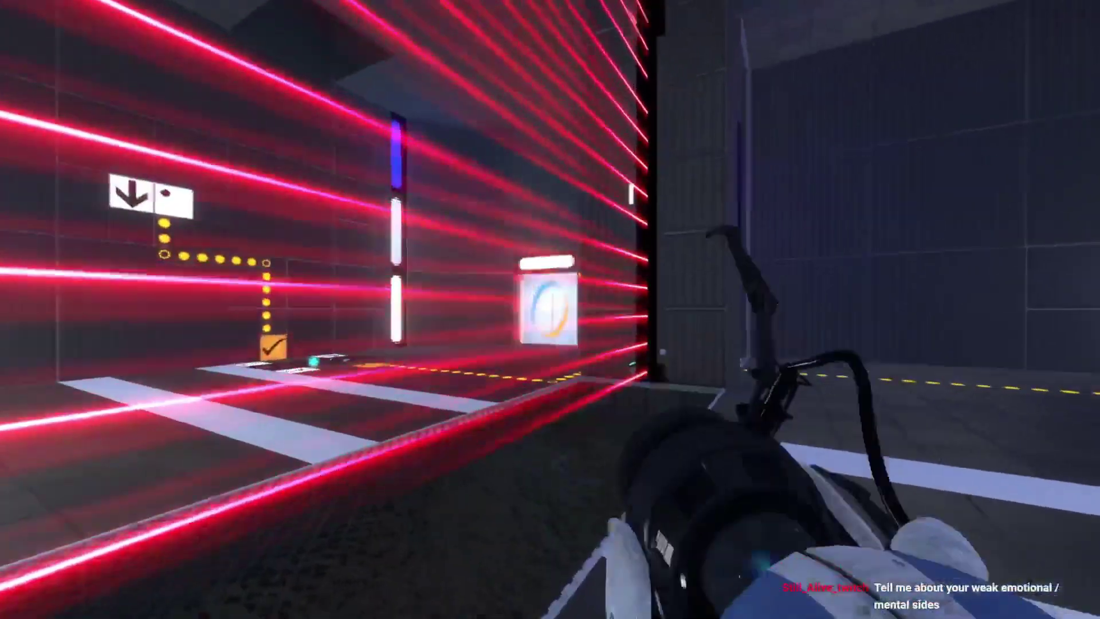
key("w")
key("w")
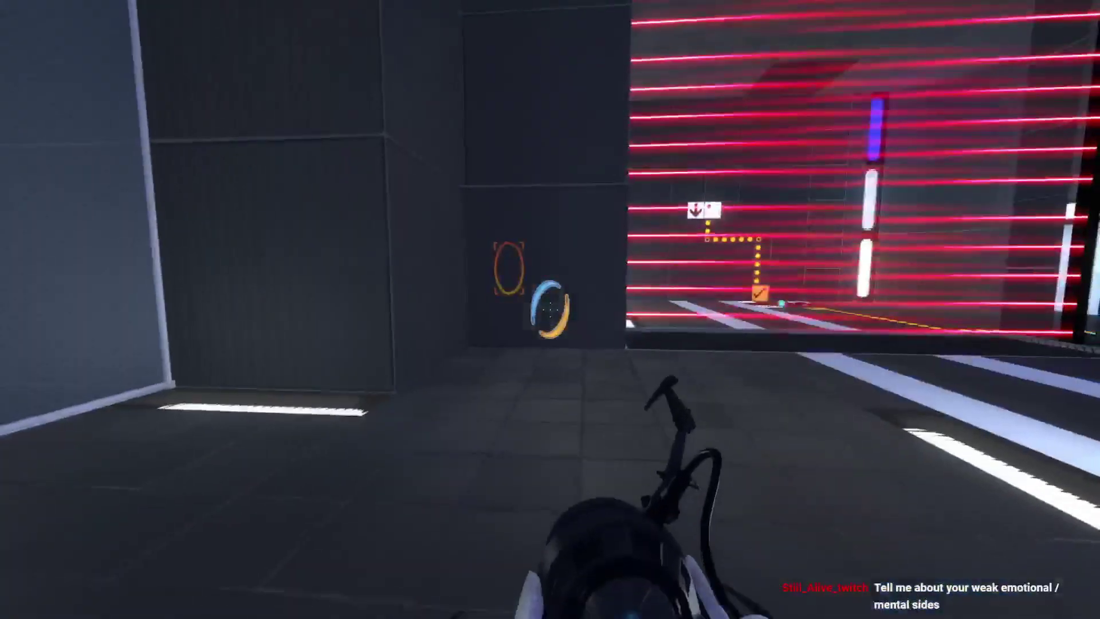
key("w")
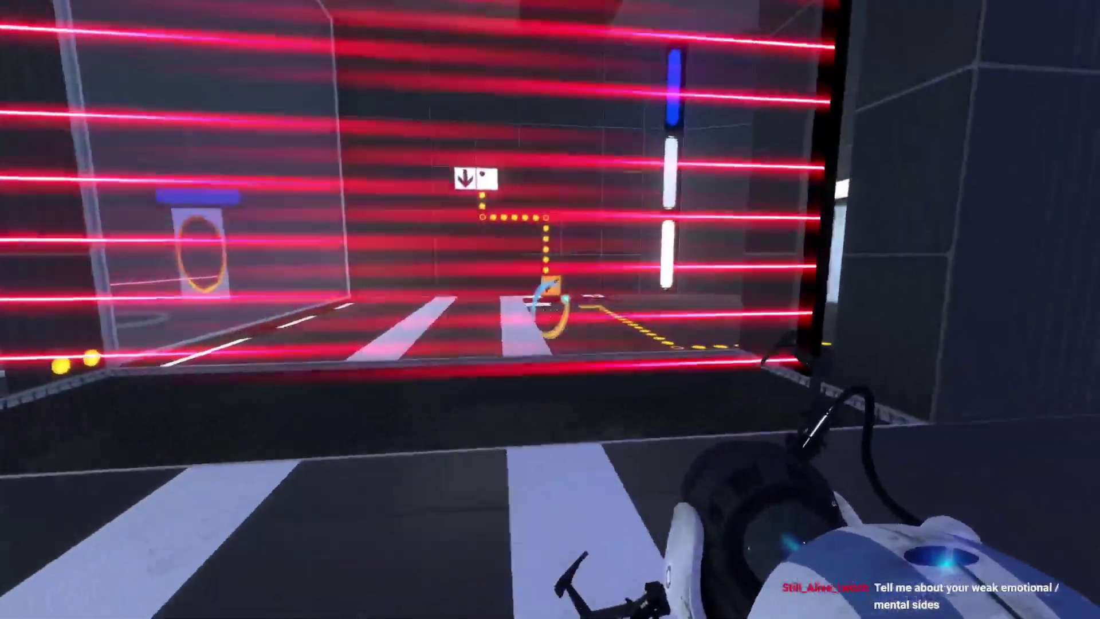
key("w")
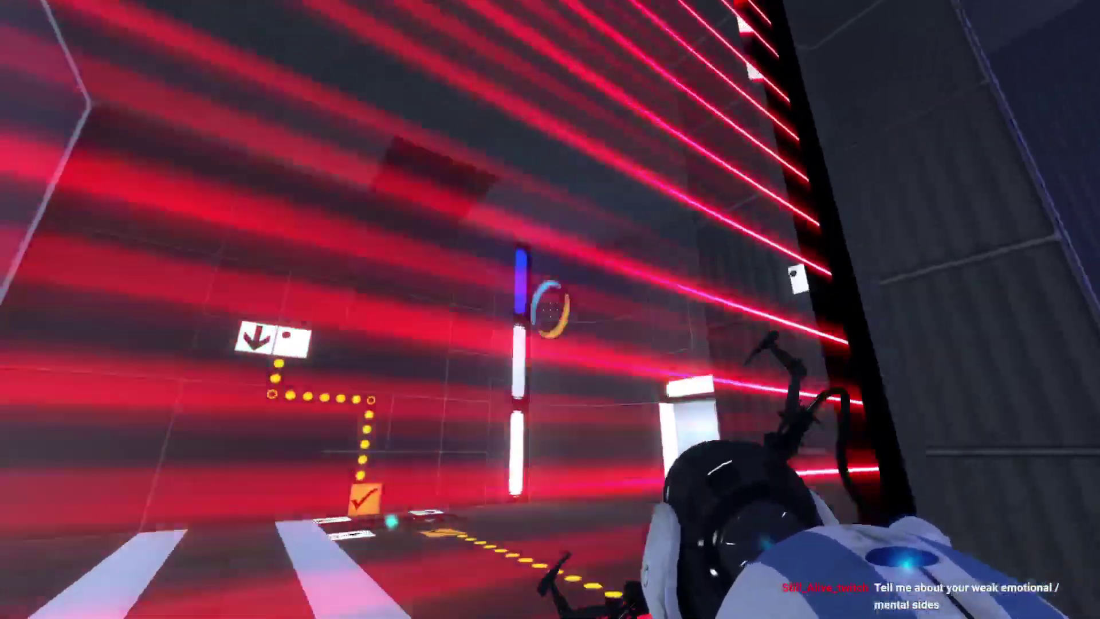
key("w")
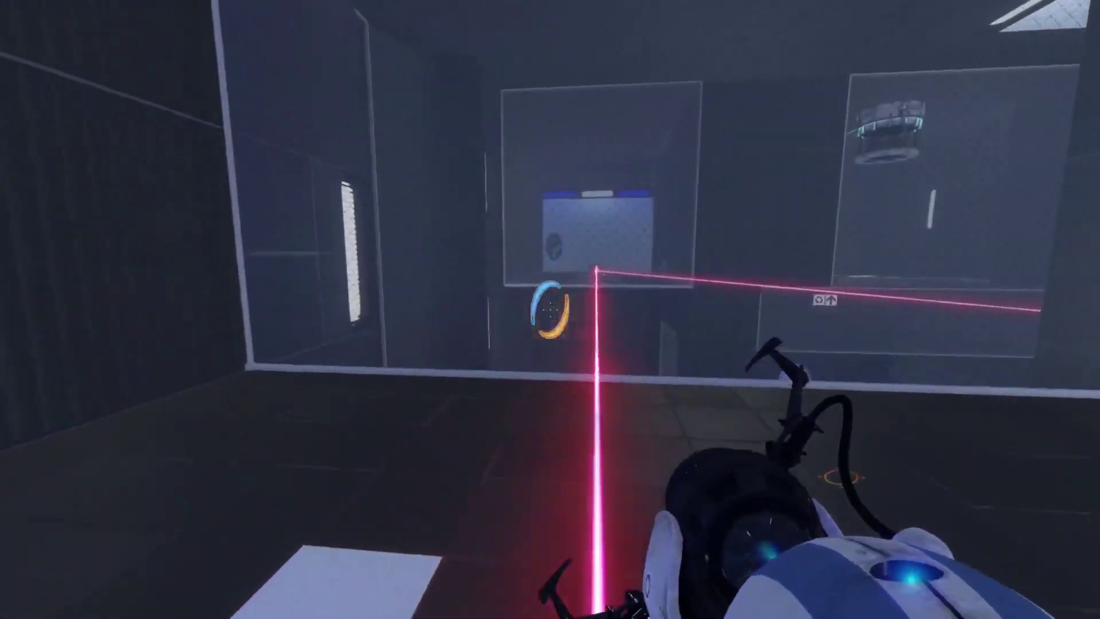
key("w")
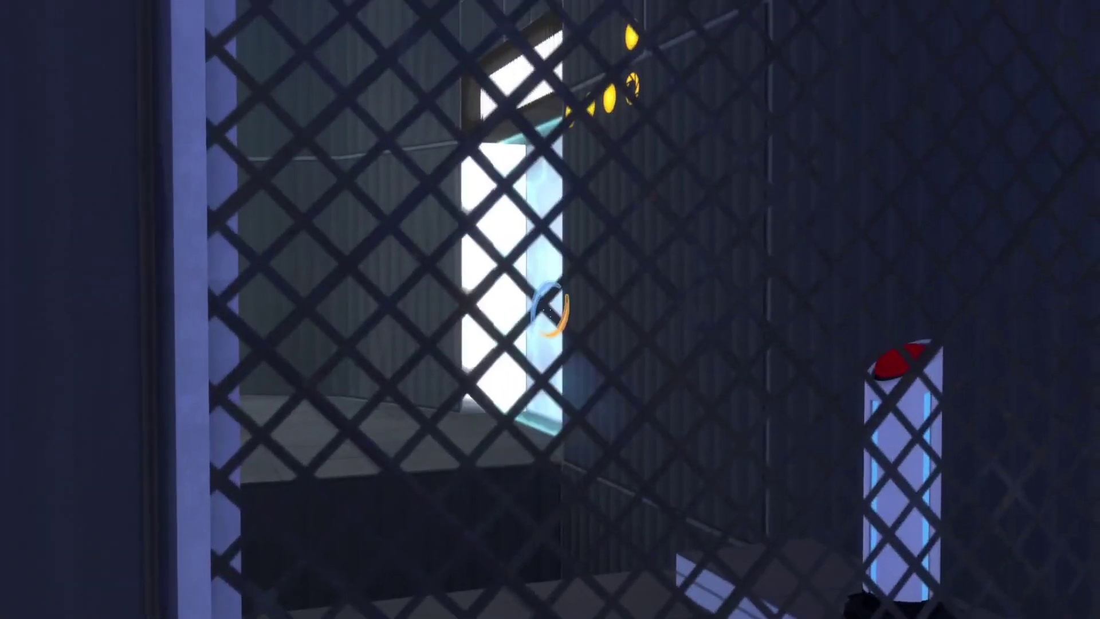
key("w")
key("w")
key("w")
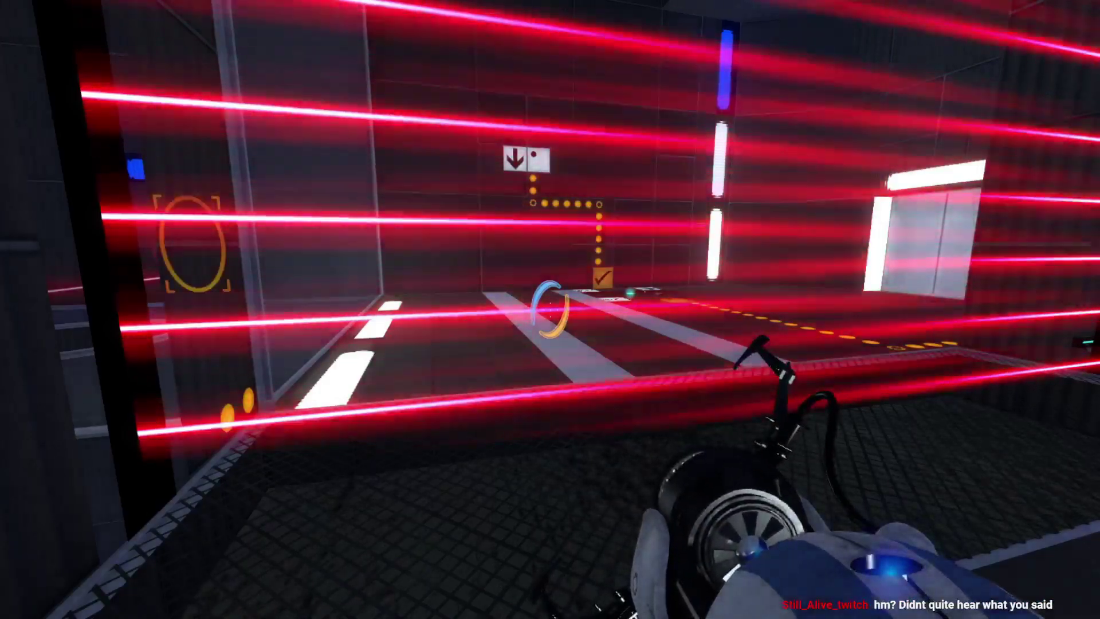
- Walk through the blue wall portal and drop through the orange floor portal toward the blue pillar
key("w")
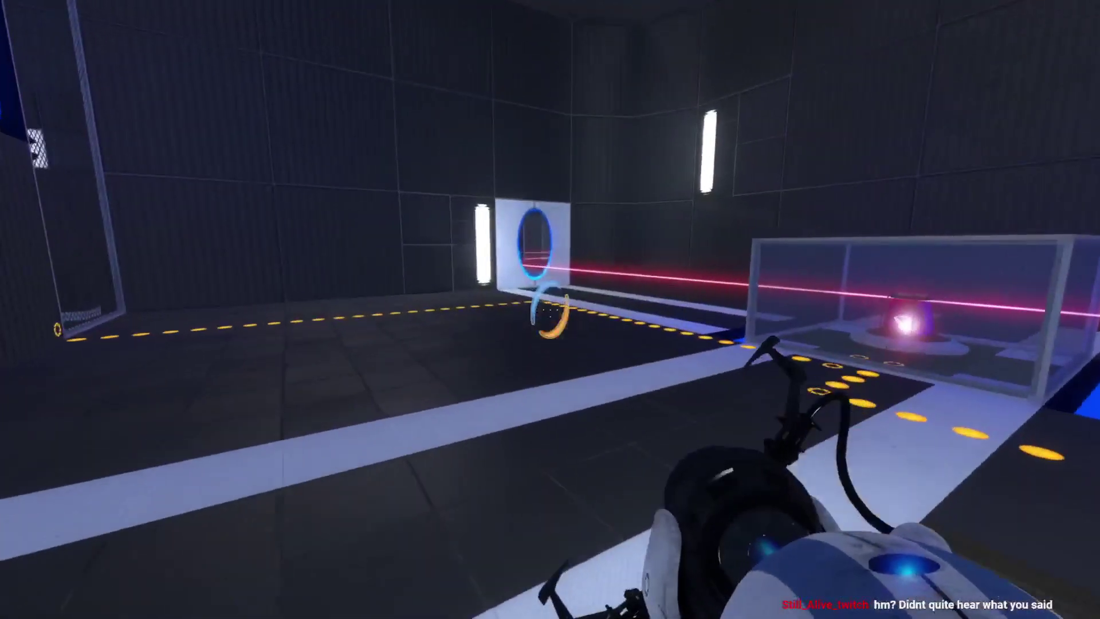
key("w")
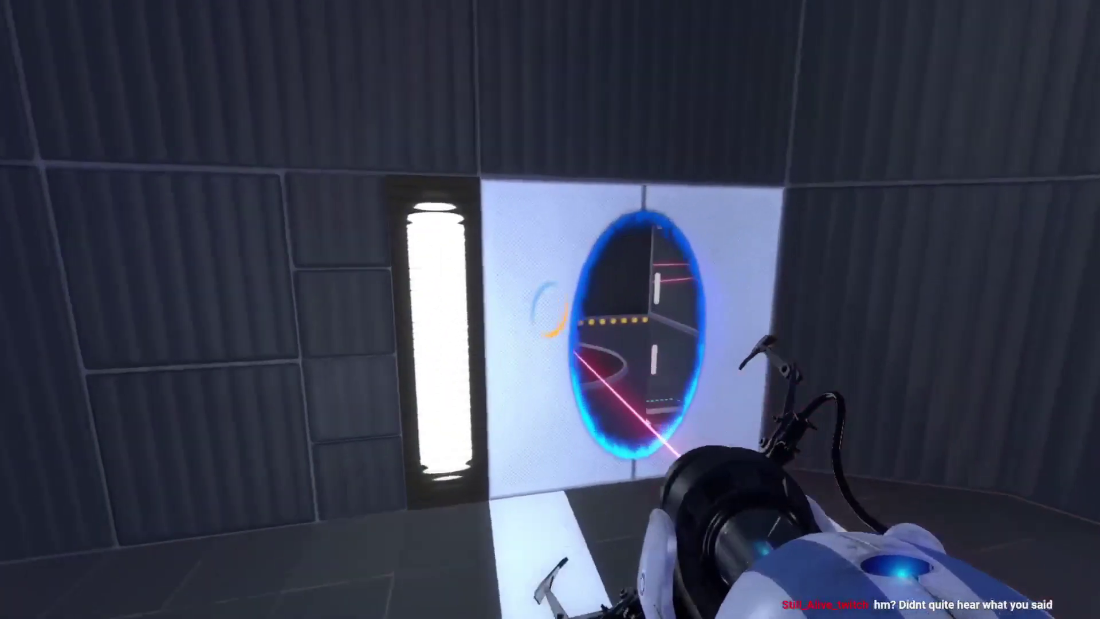
key("w")
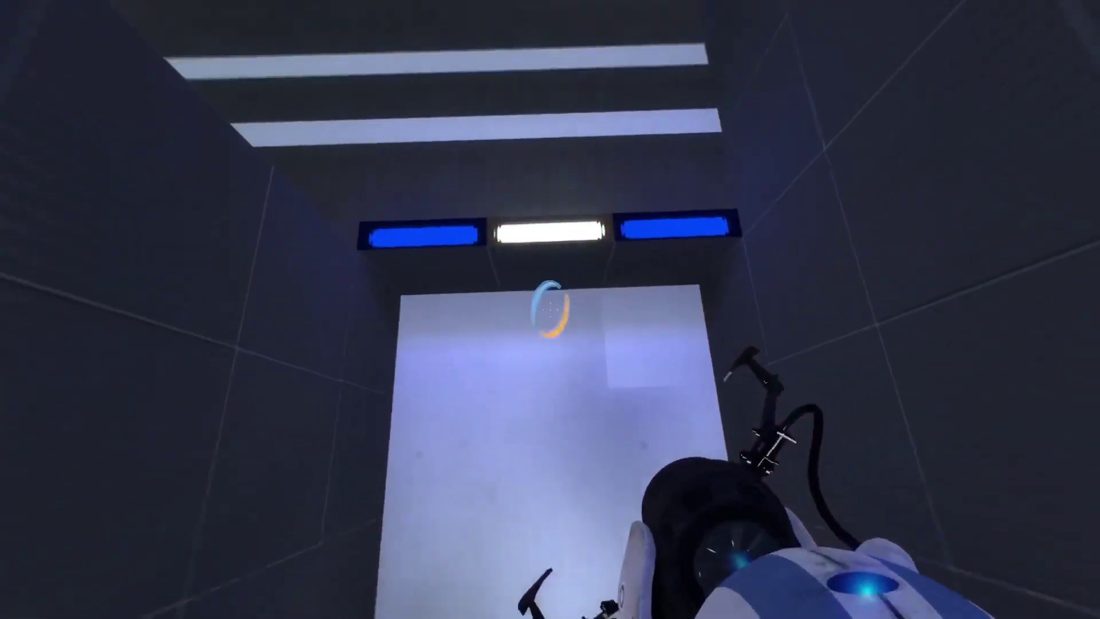
key("w")
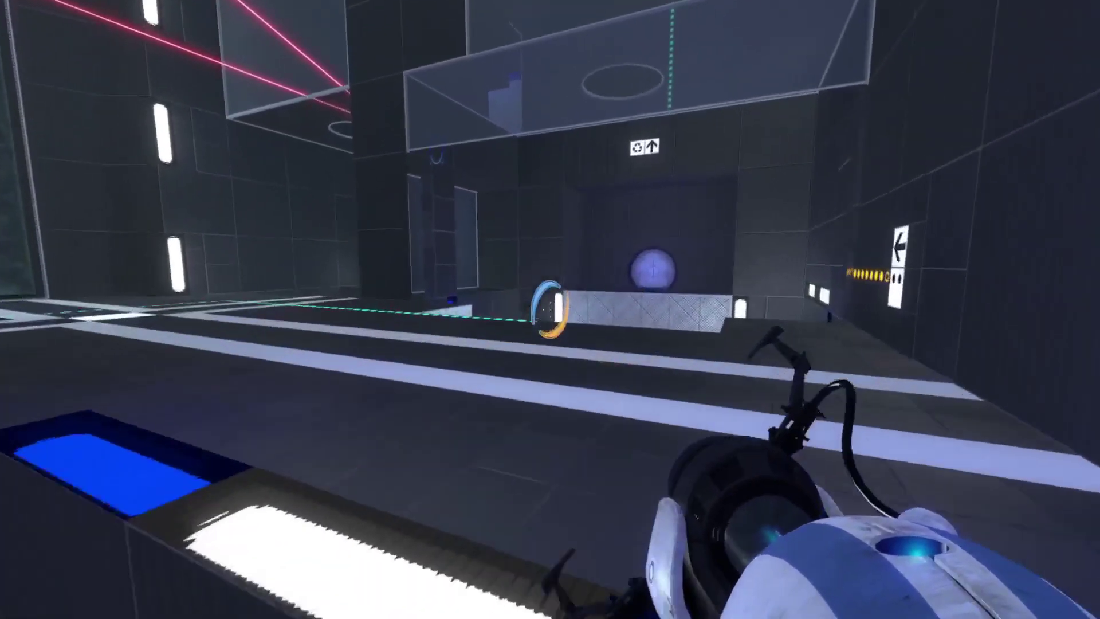
key("w")
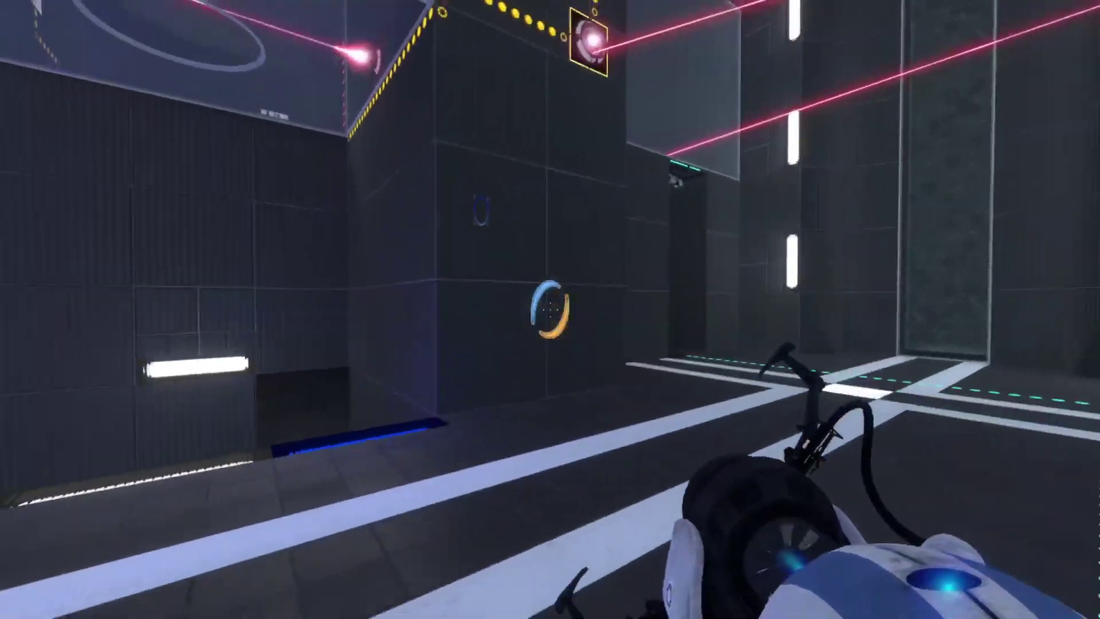
key("w")
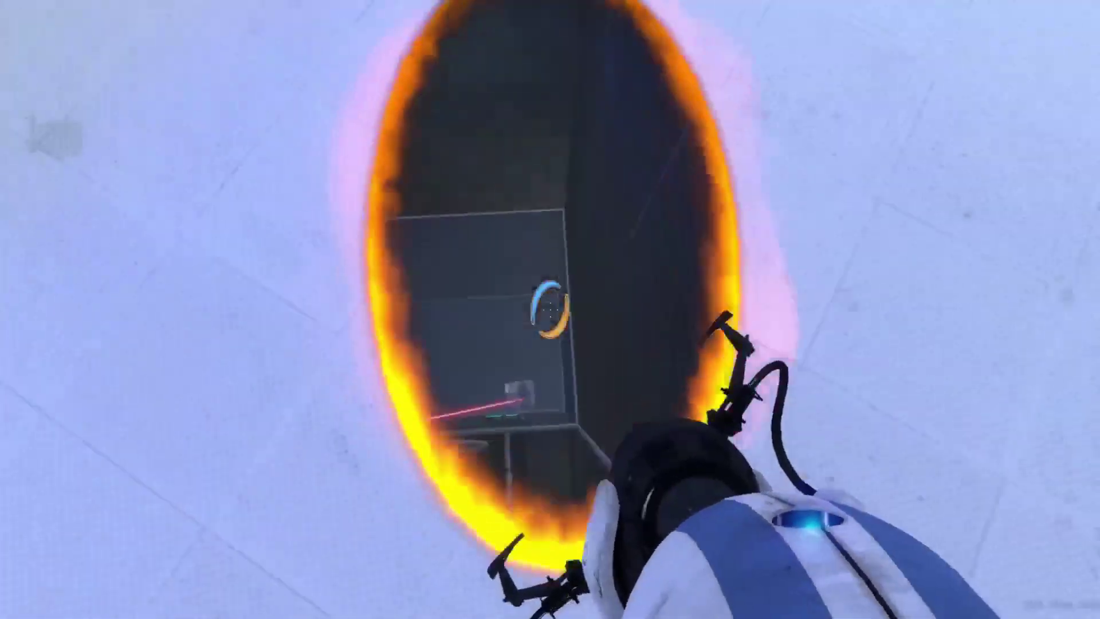
key("w")
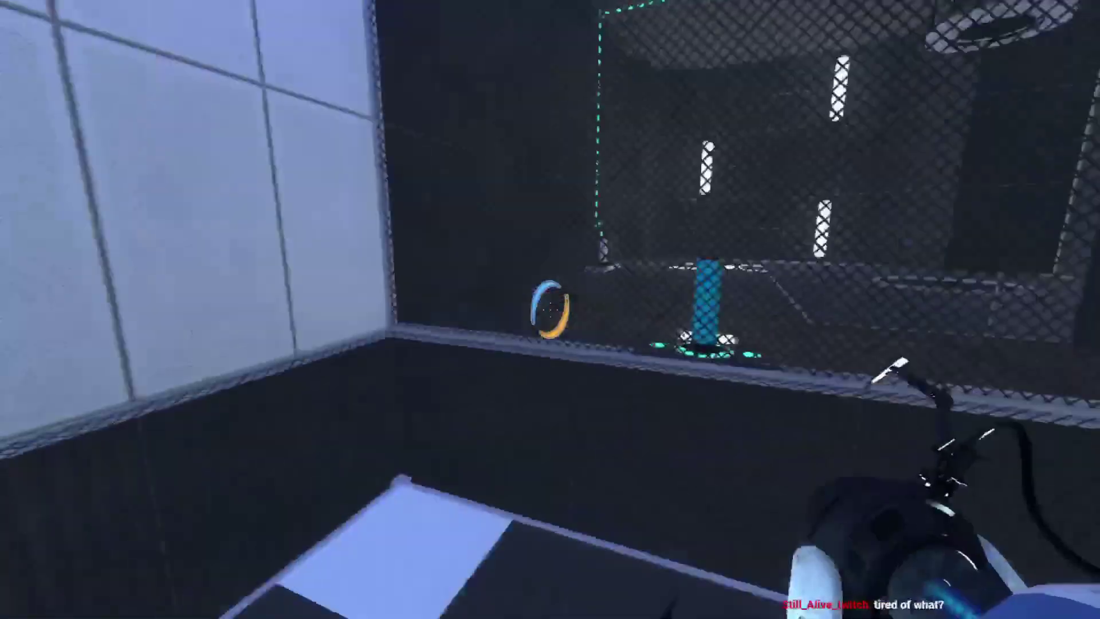
key("w")
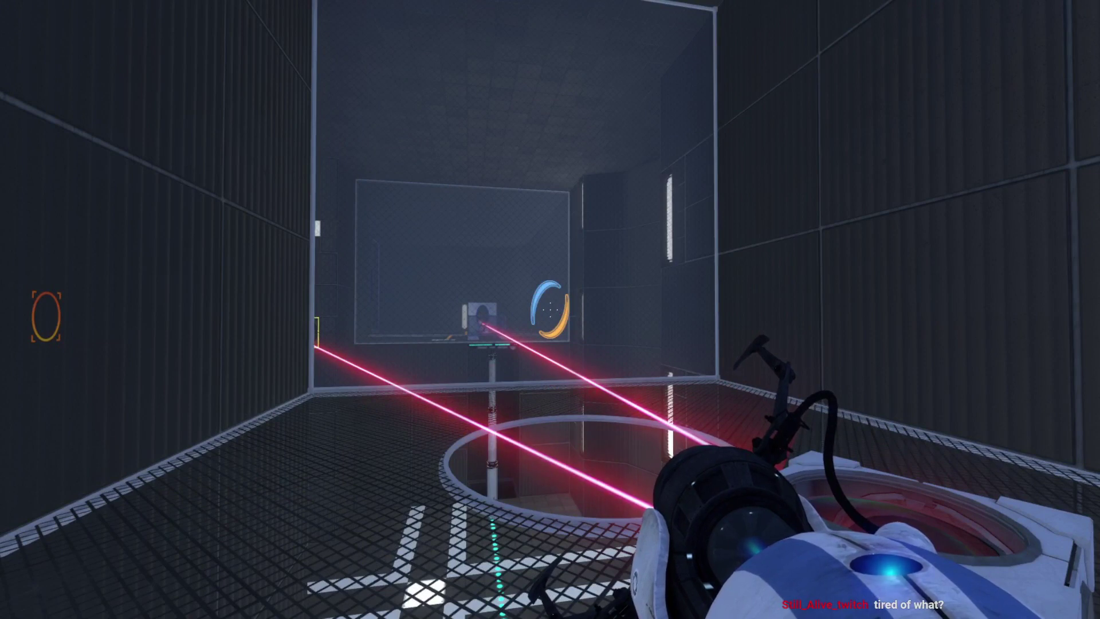
- Move up to the laser wall, face the cube and receiver, and grab the cube through the floor portal
key("w")
key("w")
key("w")
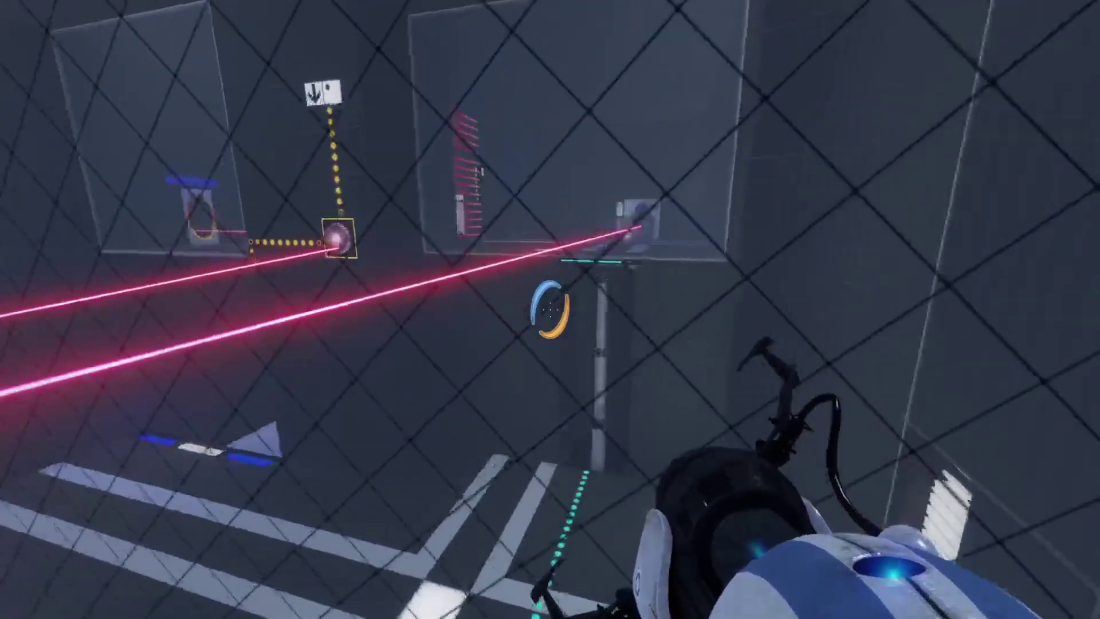
key("w")
key("w")
key("w")
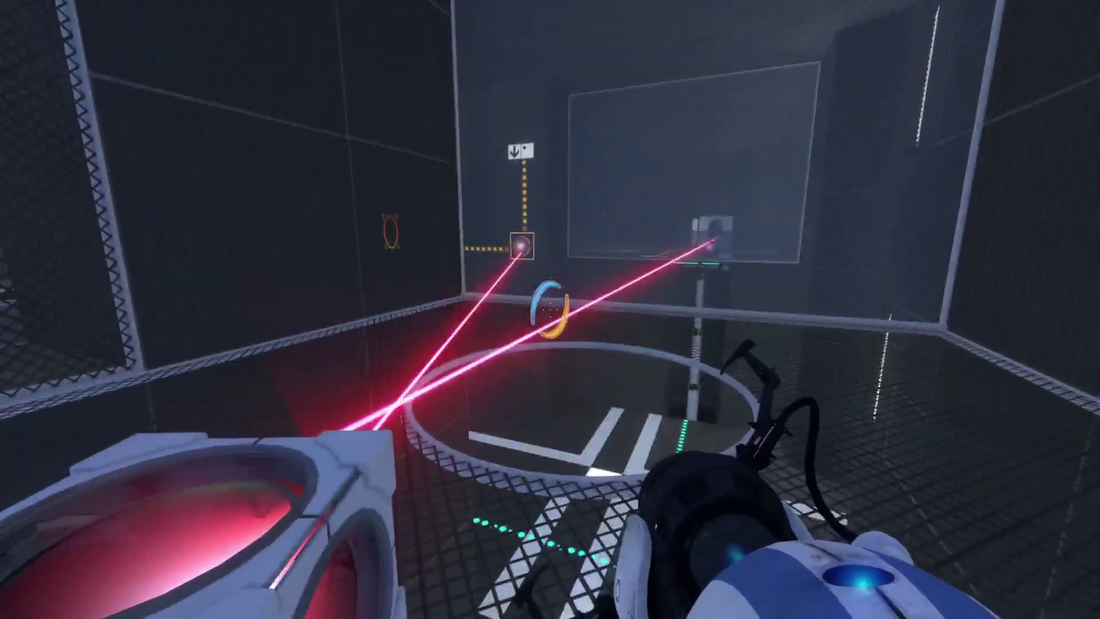
key("w")
key("d")
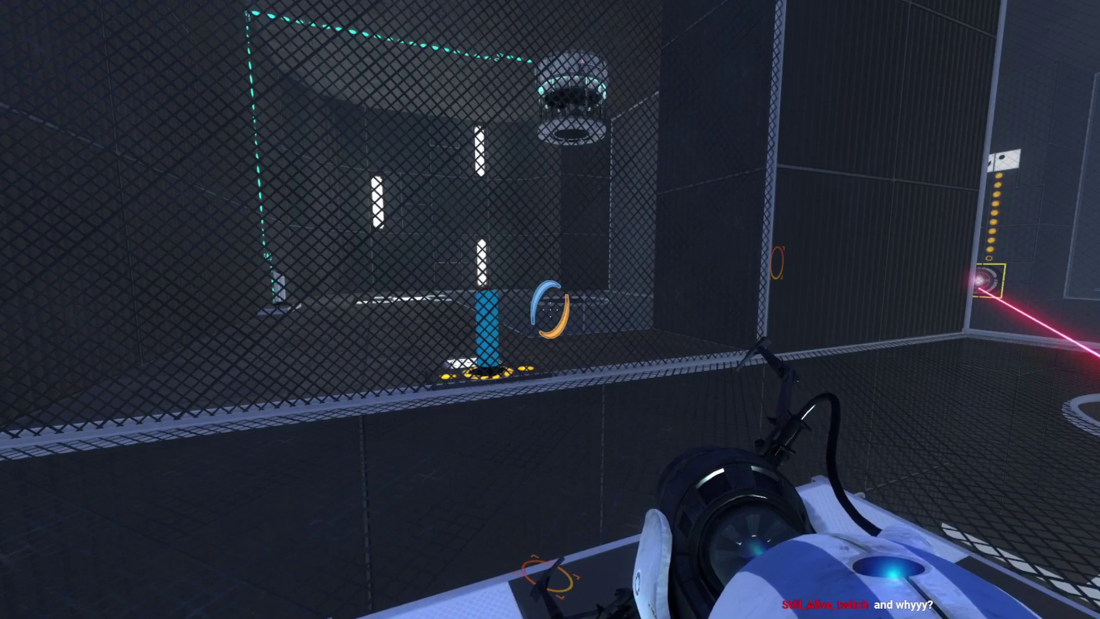
key("d")
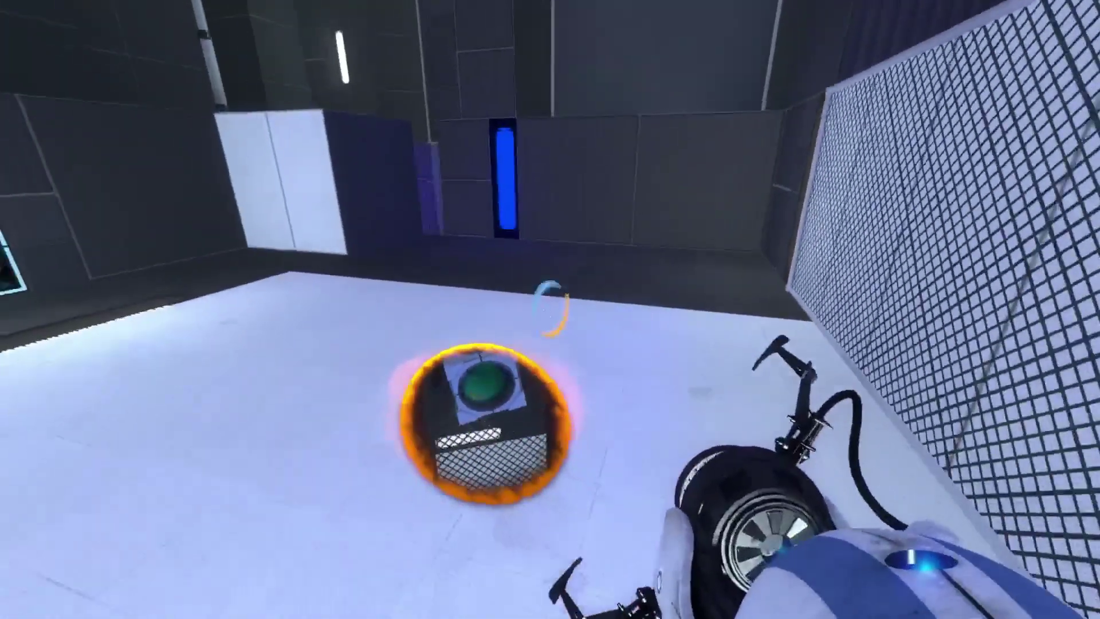
key("w")
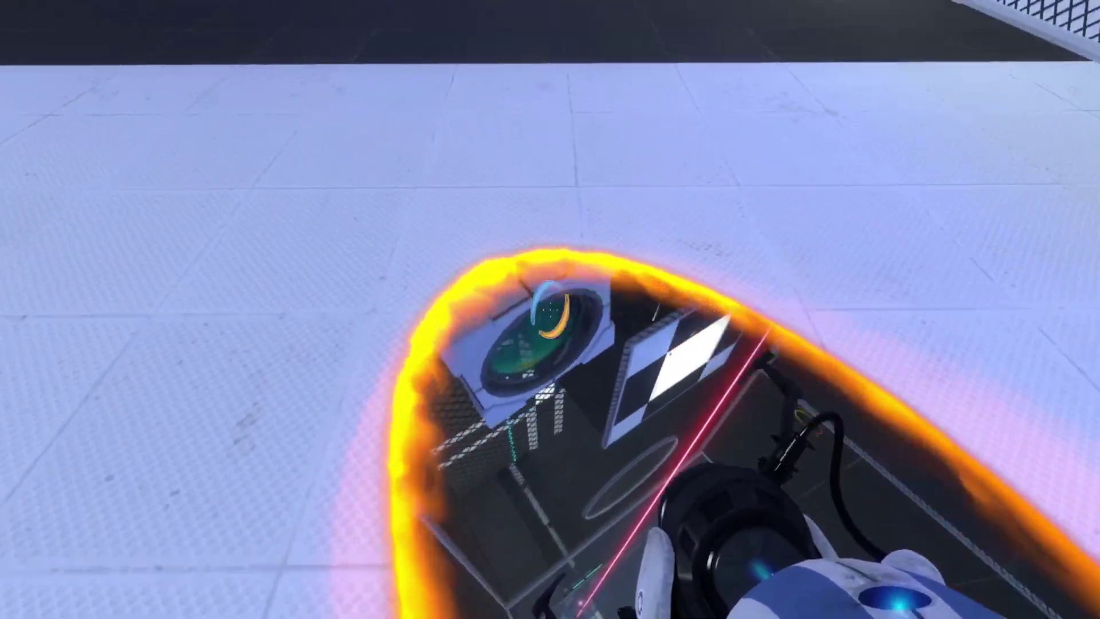
key("e")
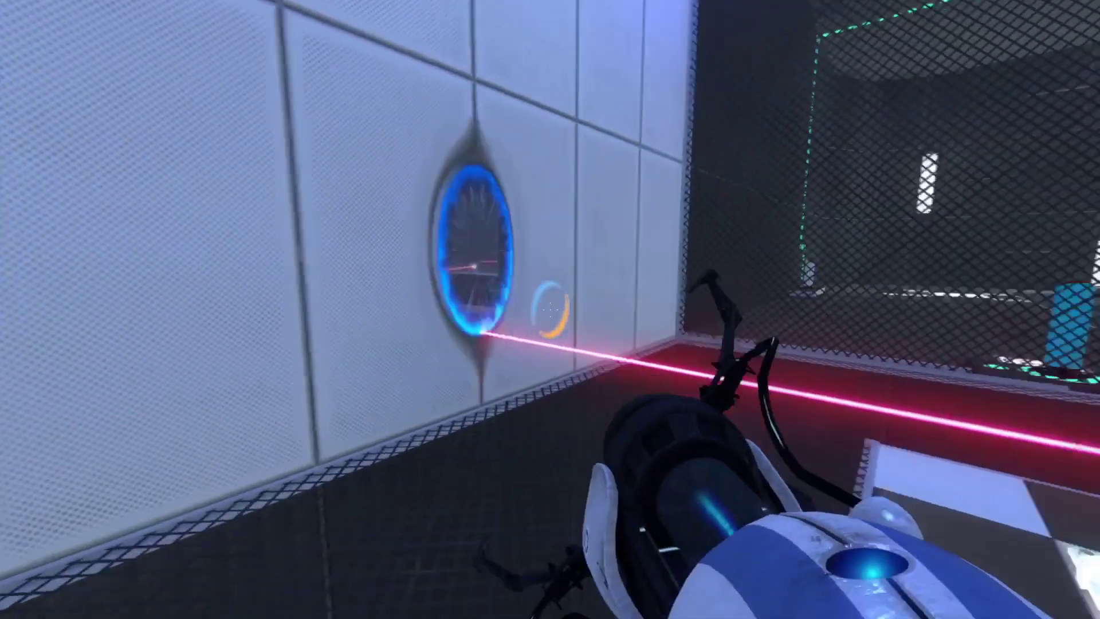
- Walk past the laser cube and receiver, through the glass-box room, to the foggy corridor
key("w")
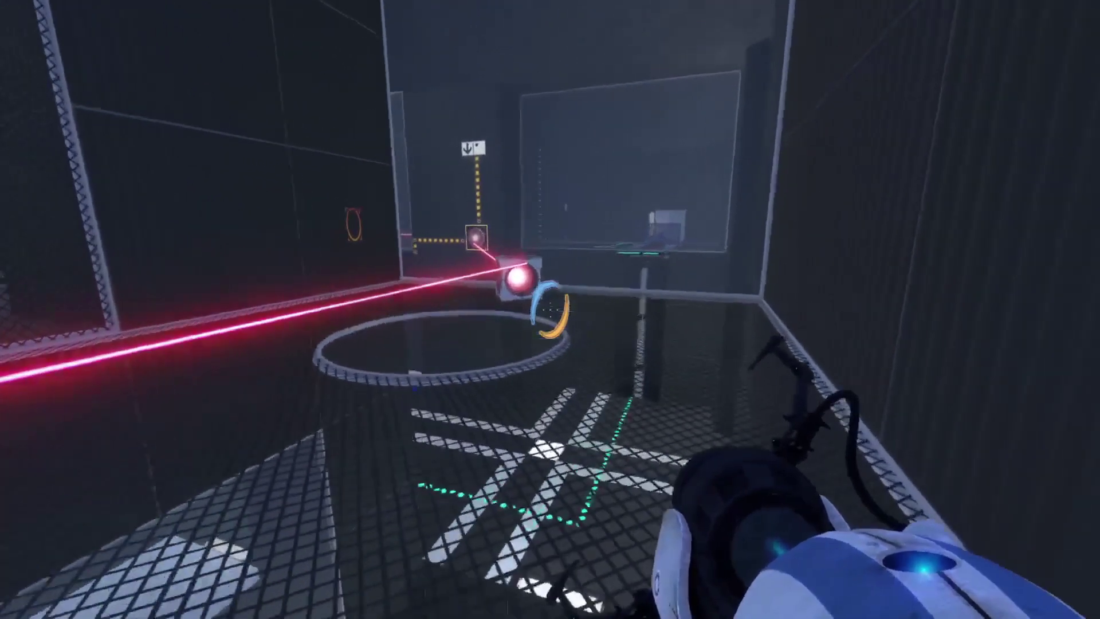
key("w")
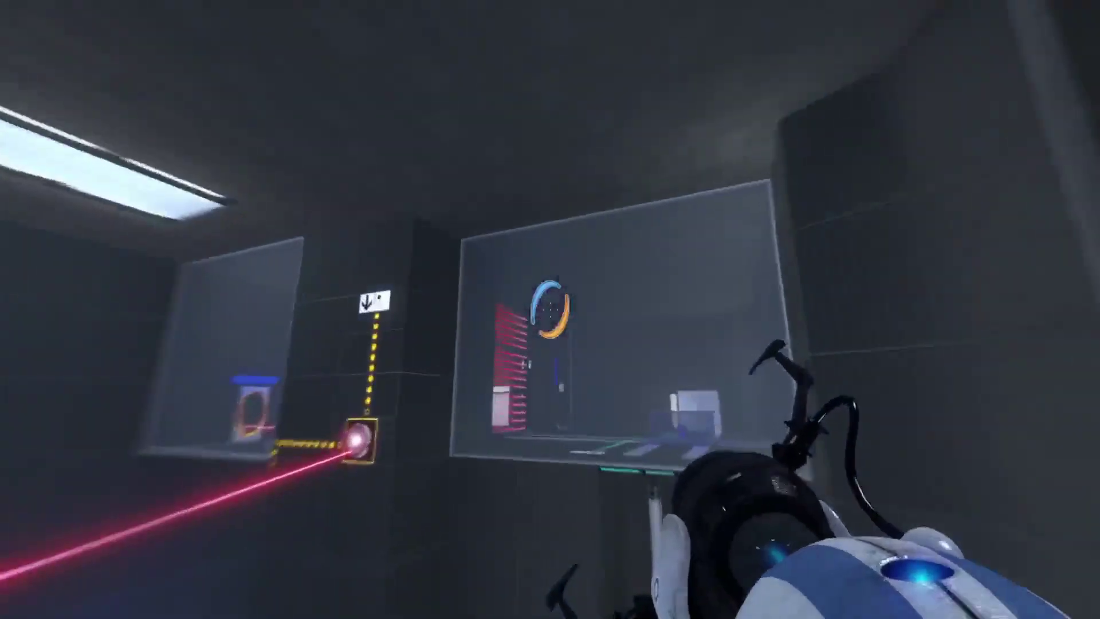
key("w")
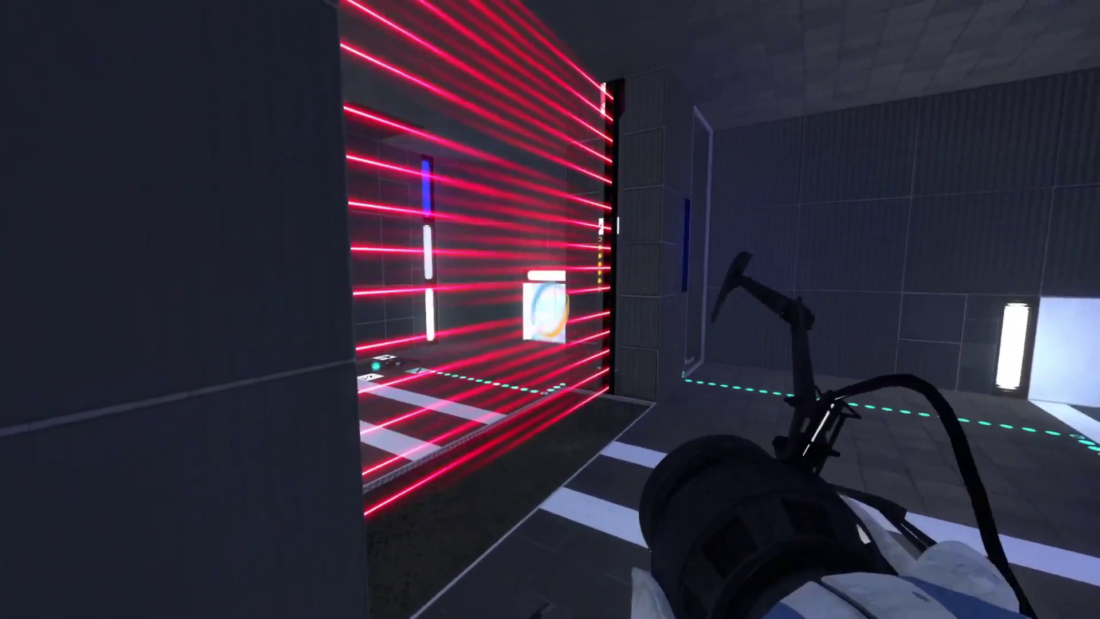
key("w")
key("w")
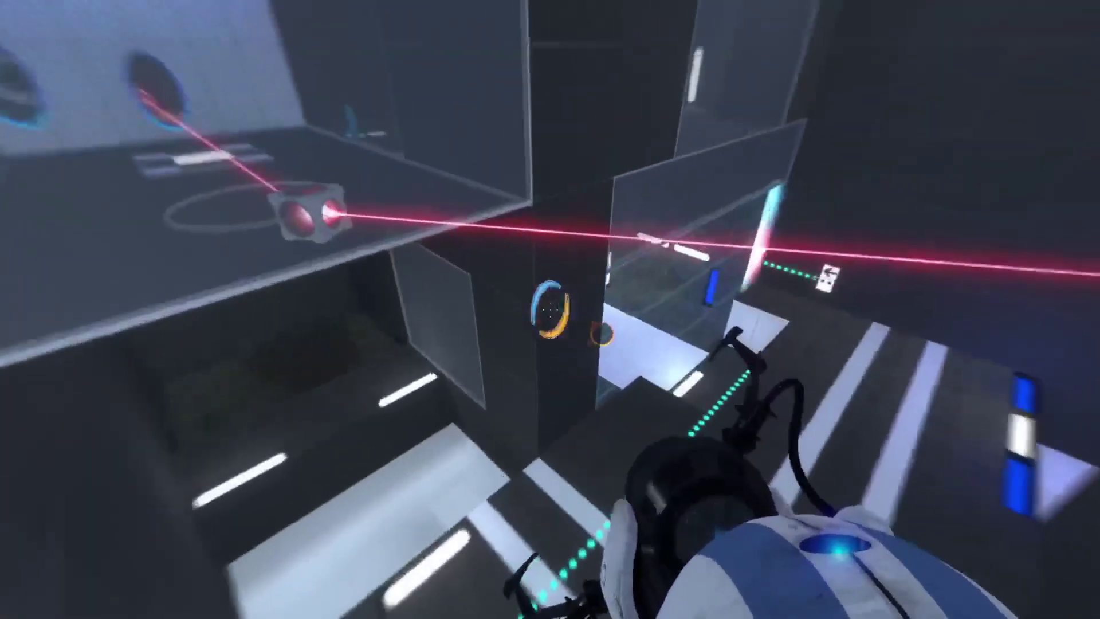
key("w")
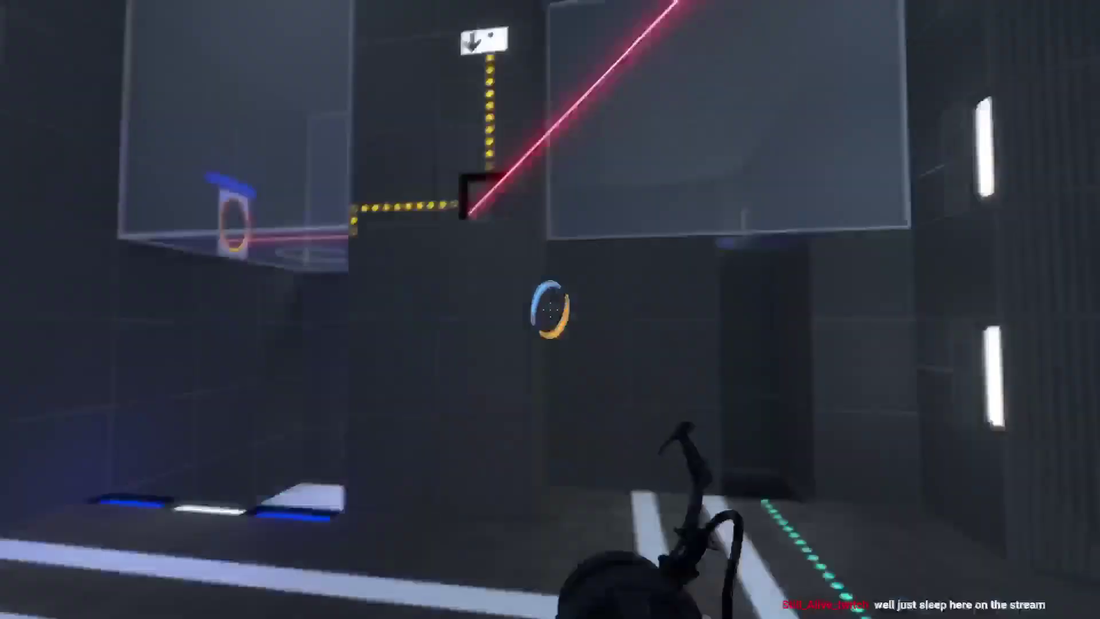
key("w")
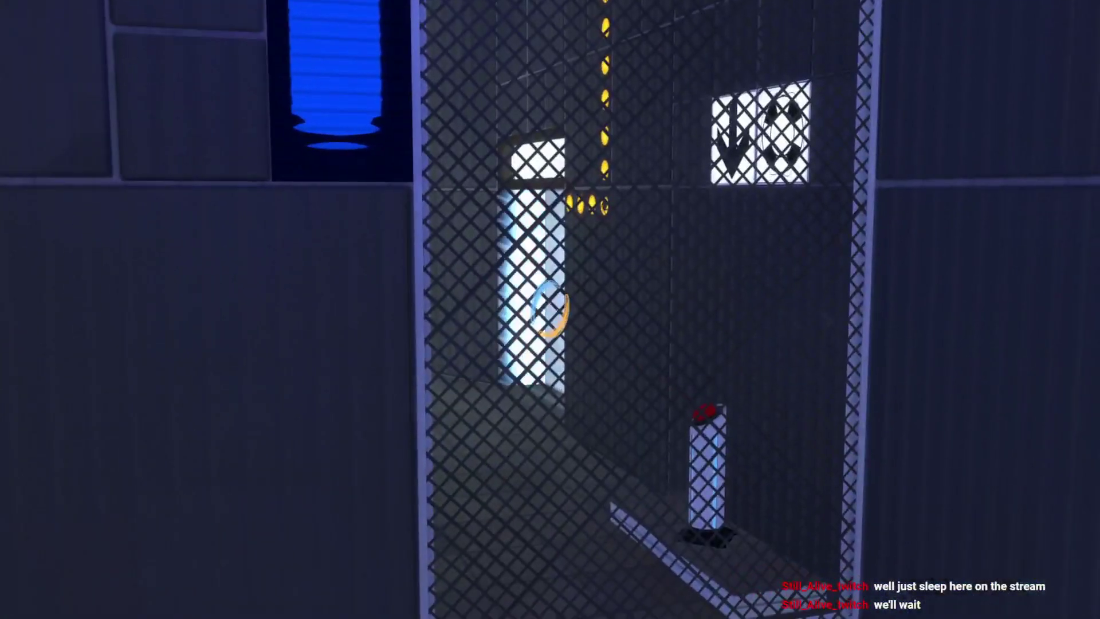
- Return through the portals to the mesh wall and drop through the orange floor portal
key("s")
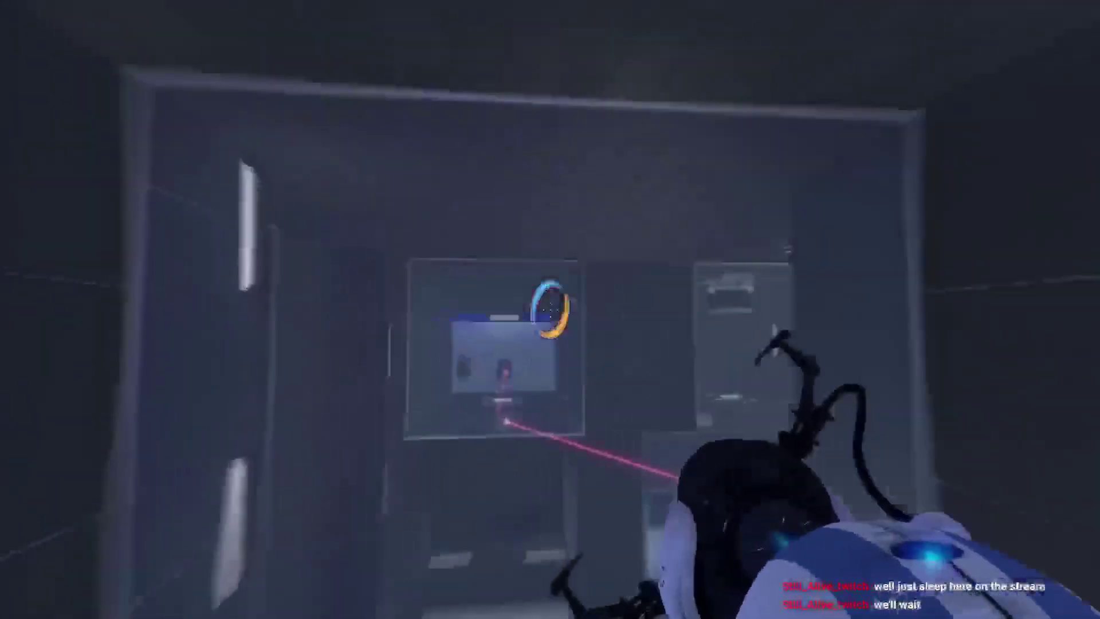
key("w")
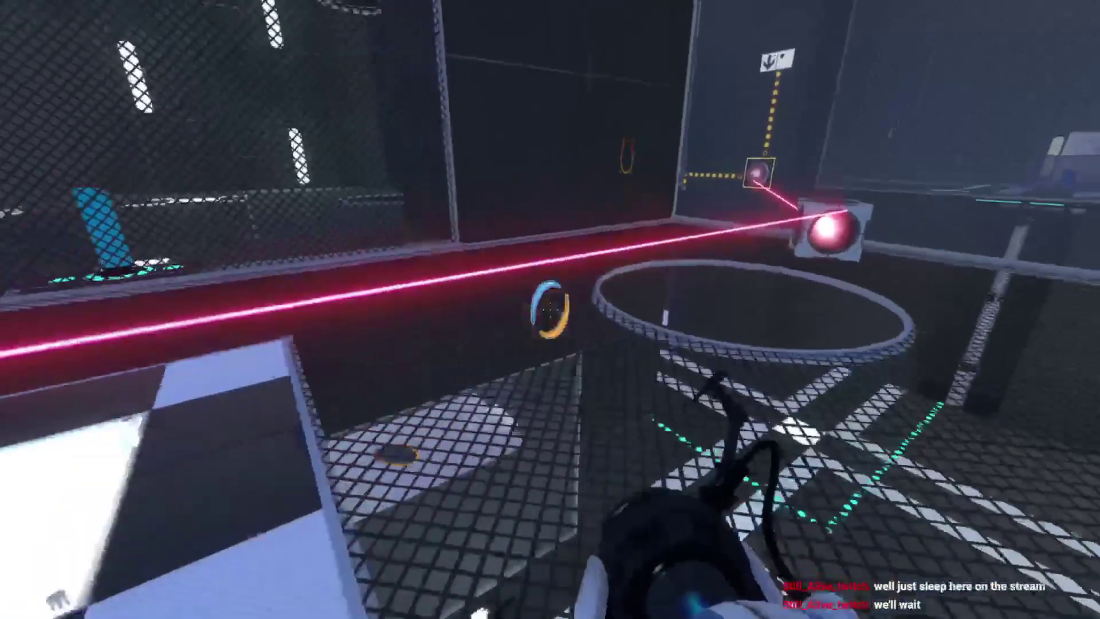
key("w")
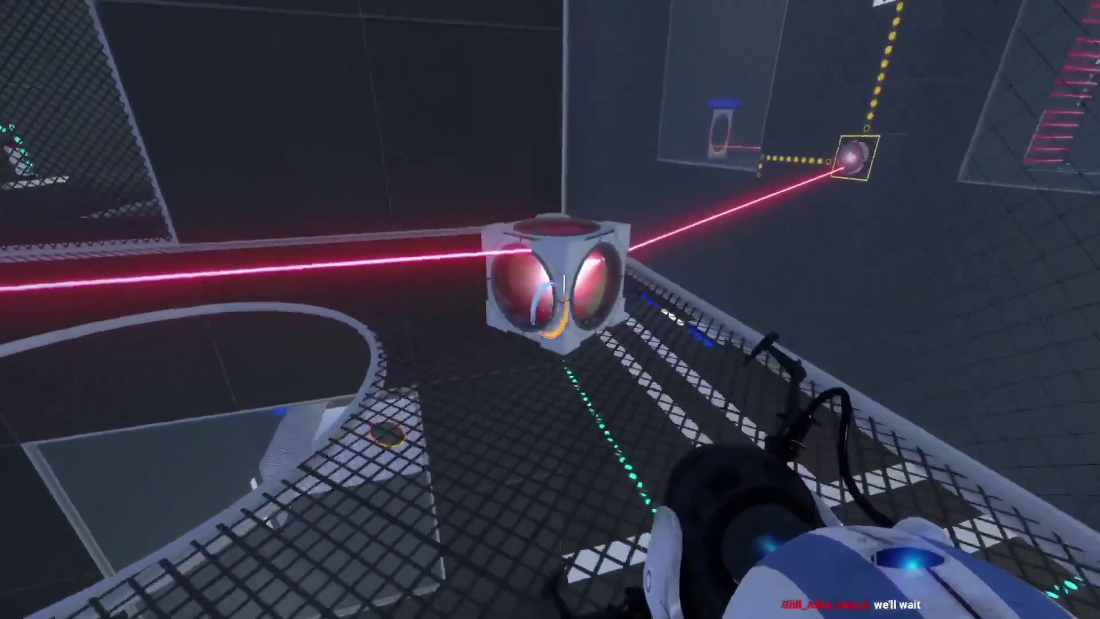
key("w")
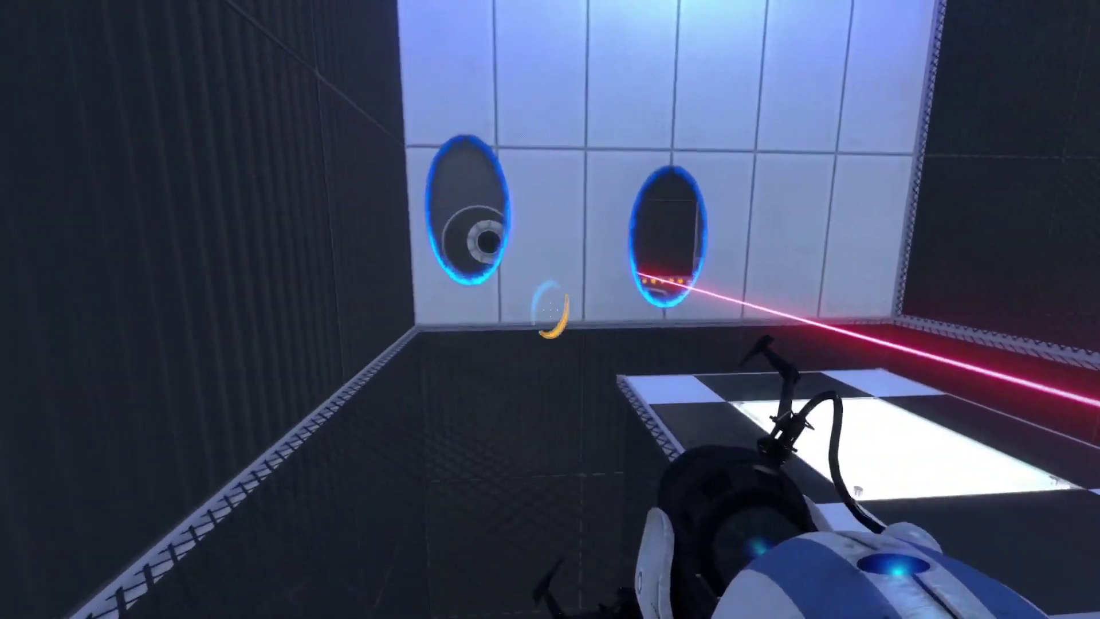
key("w")
key("w")
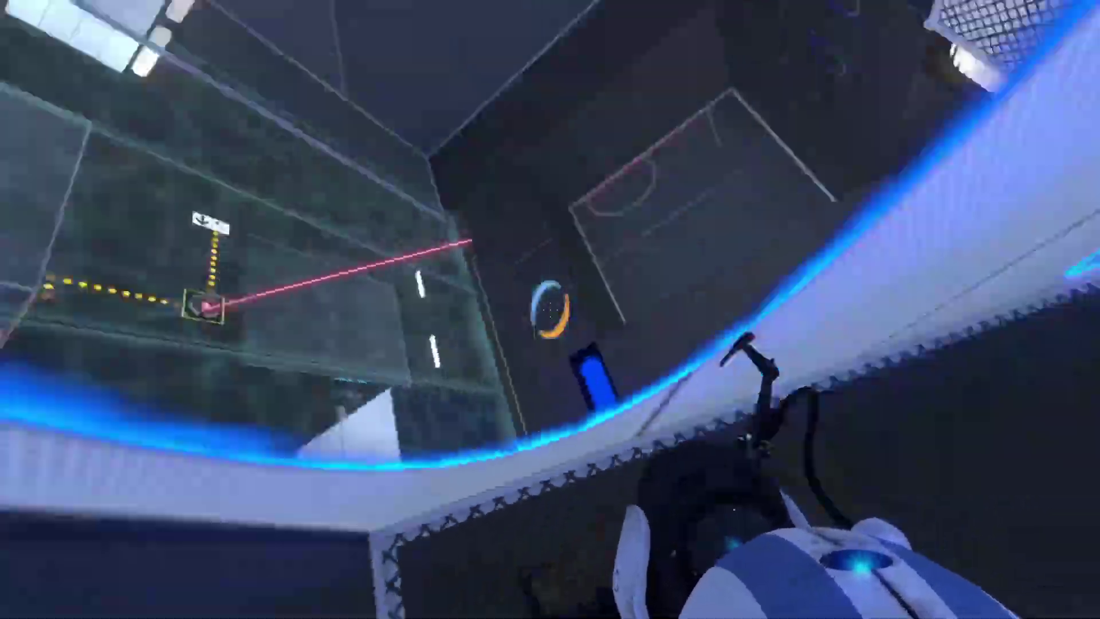
key("w")
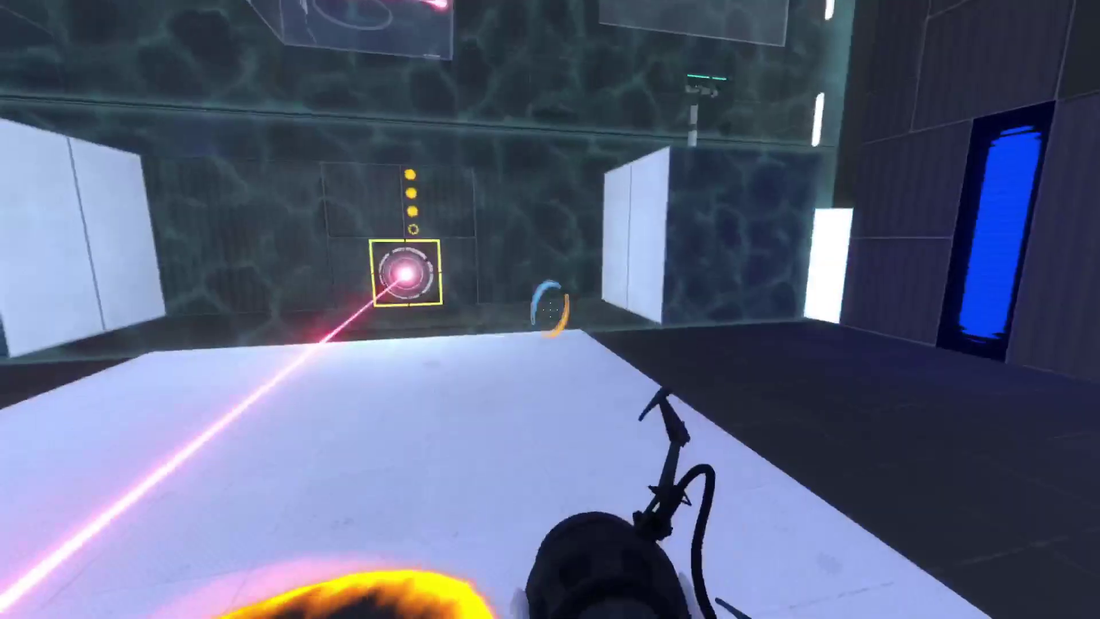
key("w")
key("w")
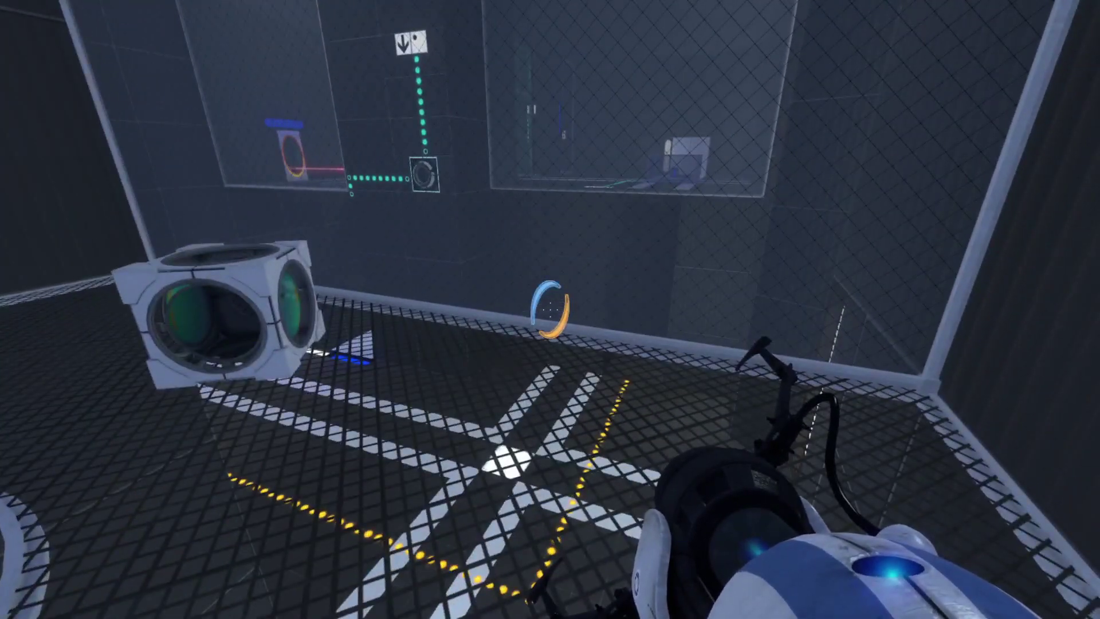
- Pick up the redirection cube, carry it to a new position and drop it there
key("w")
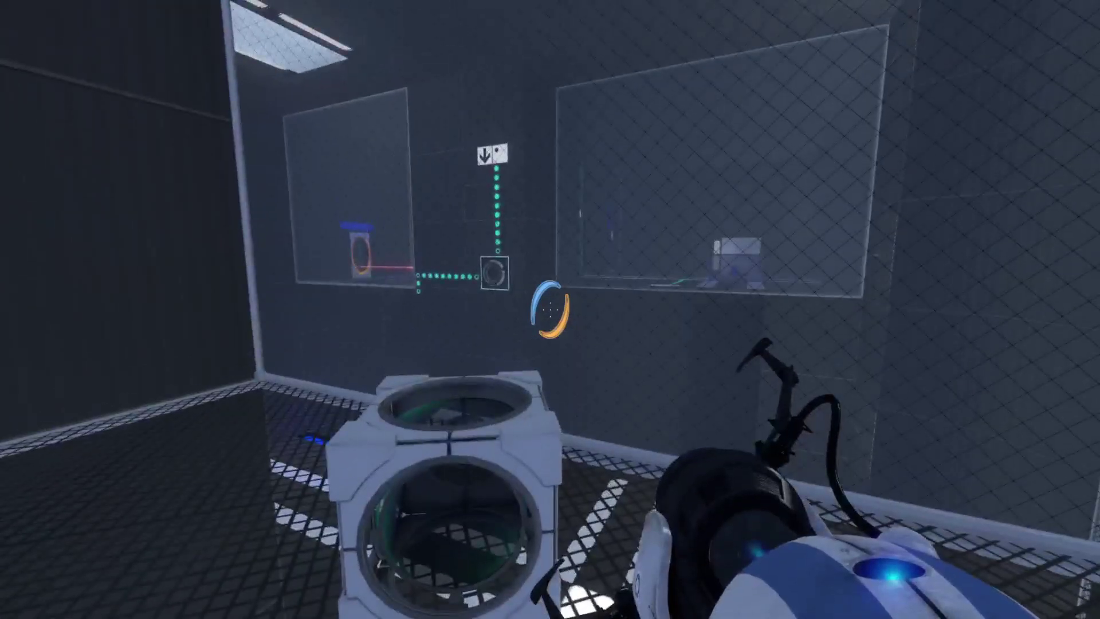
key("e")
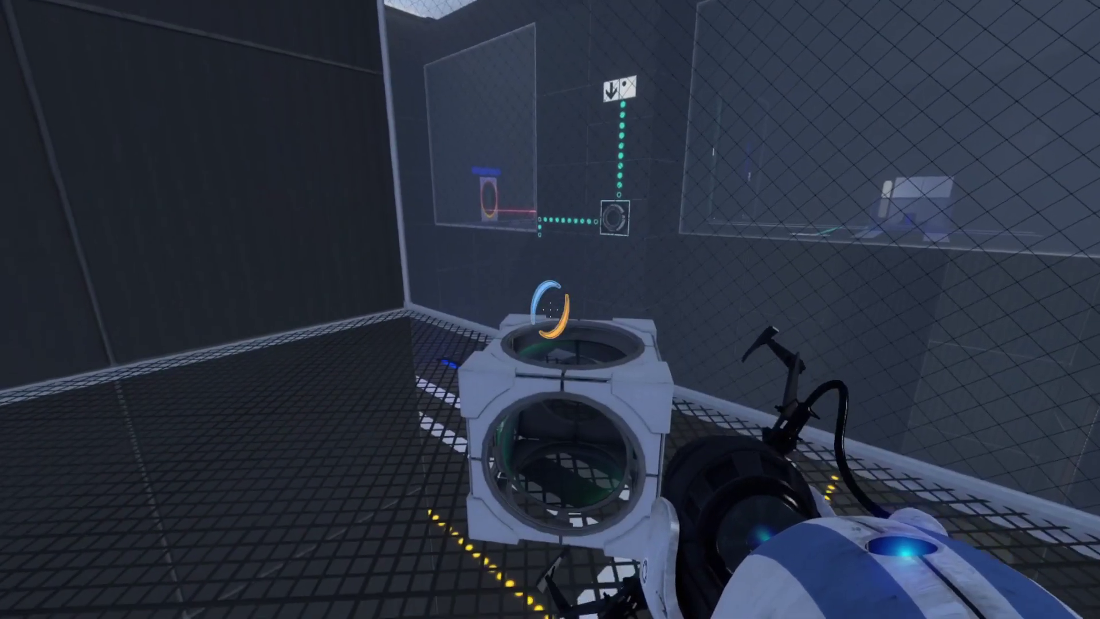
key("e")
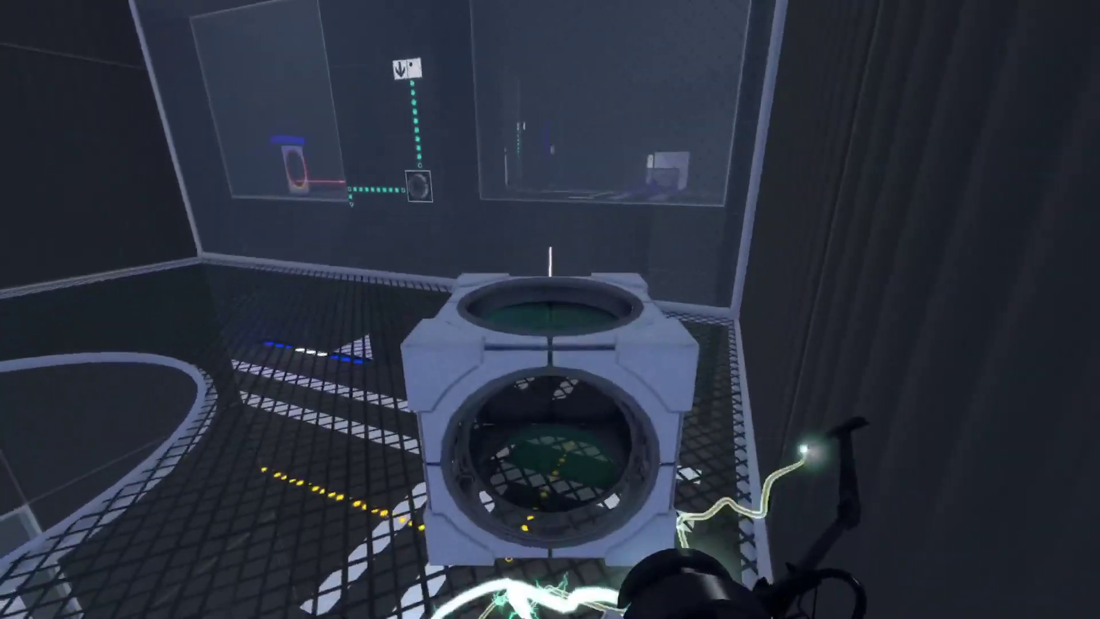
key("e")
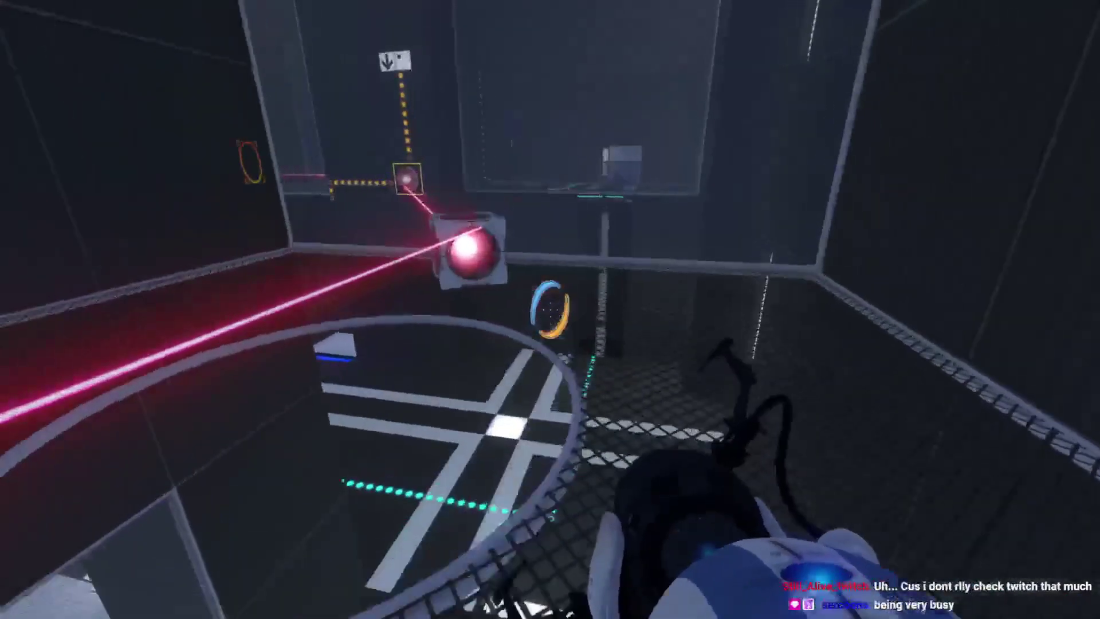
- Move the laser cube beside the floor portal, then go through the orange floor portal
key("e")
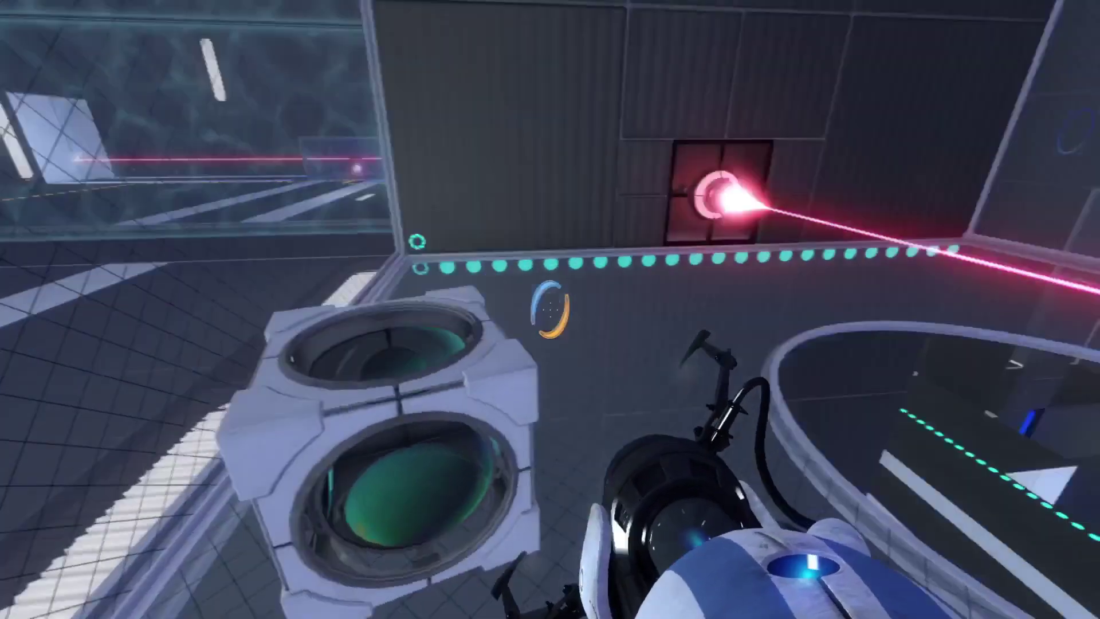
key("e")
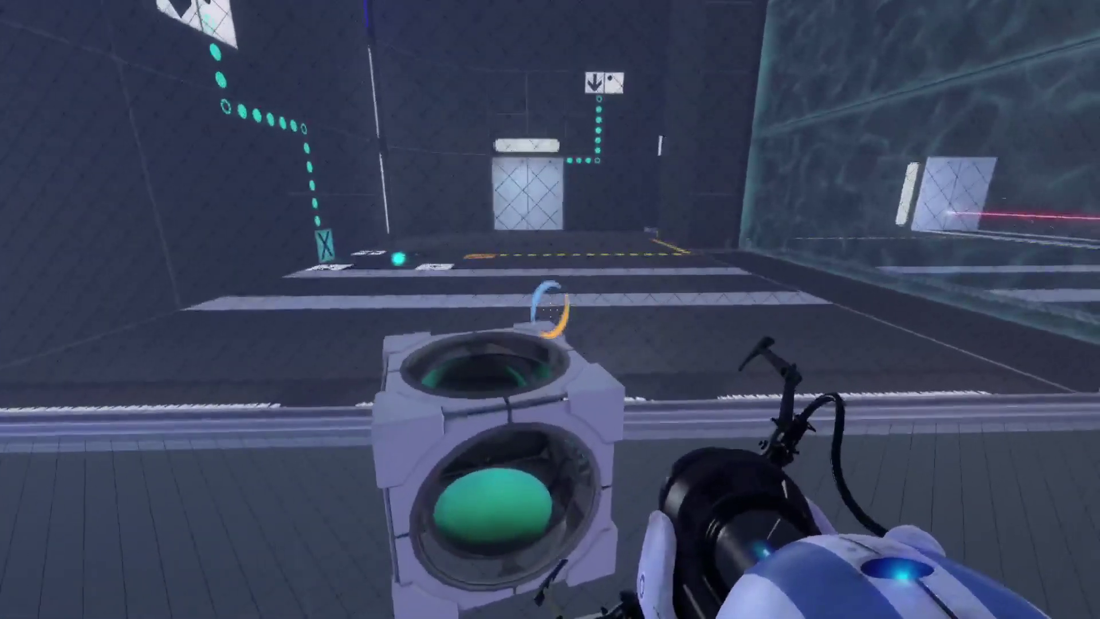
key("w")
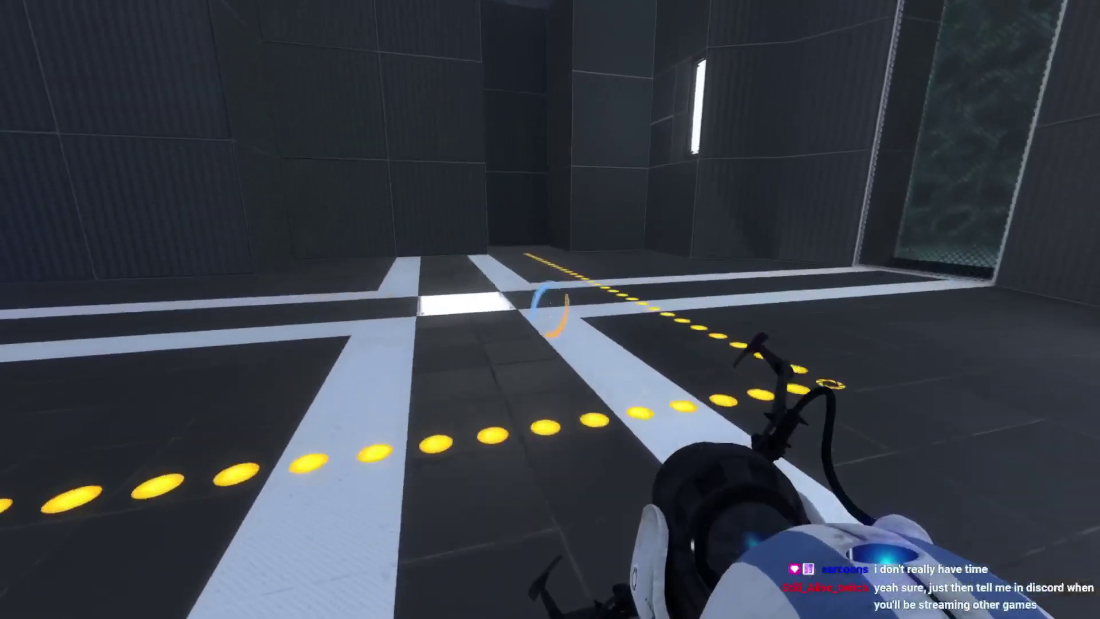
- Walk through the corridors, past the laser and glass boxes, to the back wall's floor arrow
key("w")
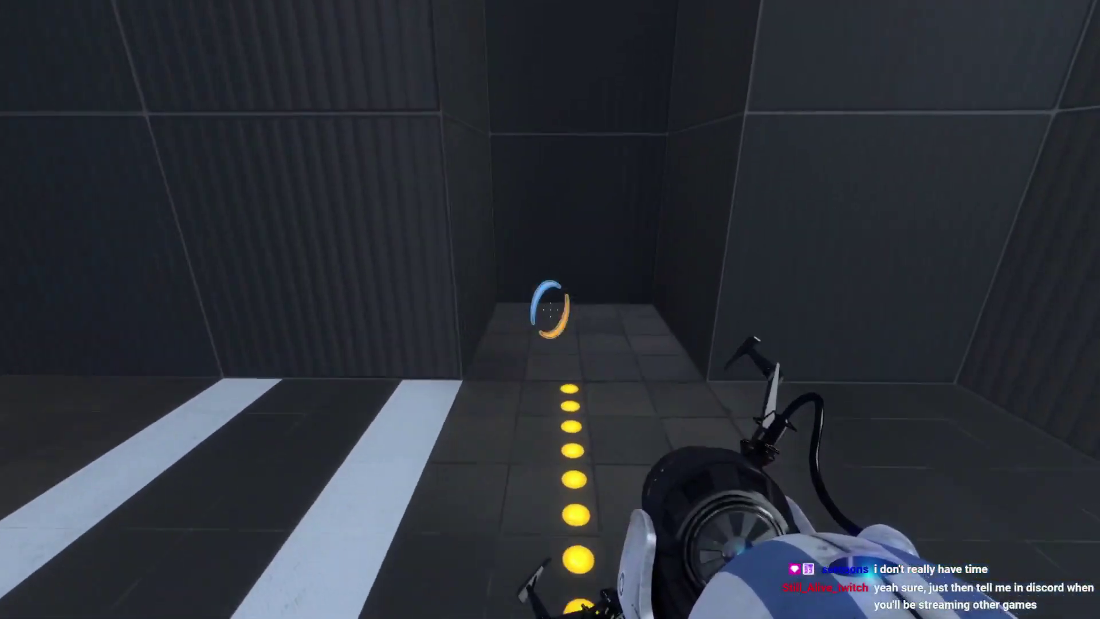
key("w")
key("w")
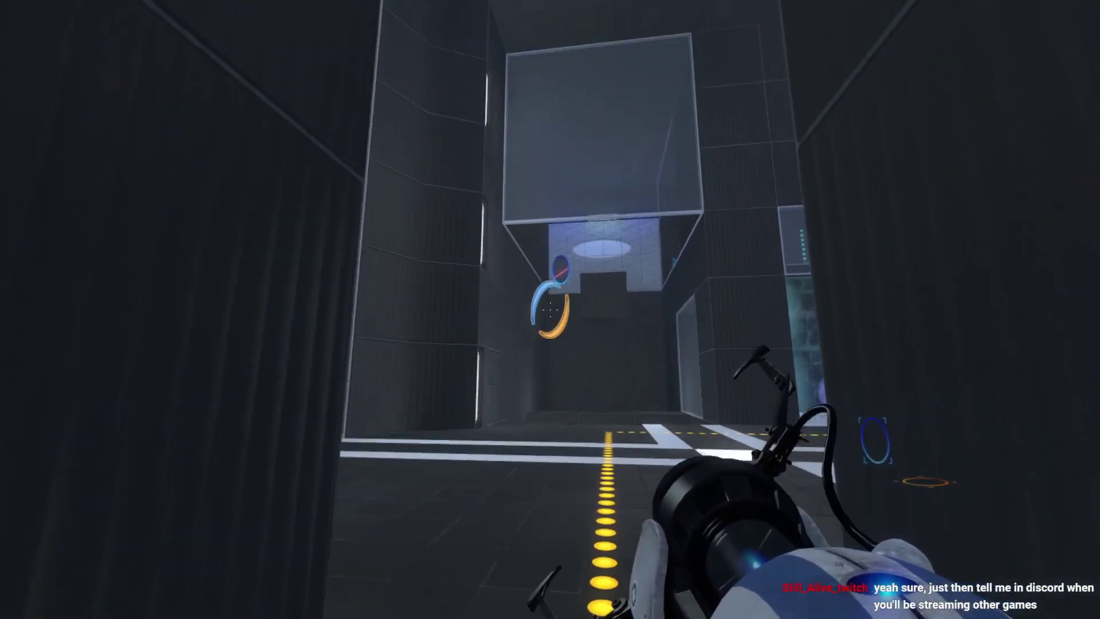
key("w")
key("w")
key("w")
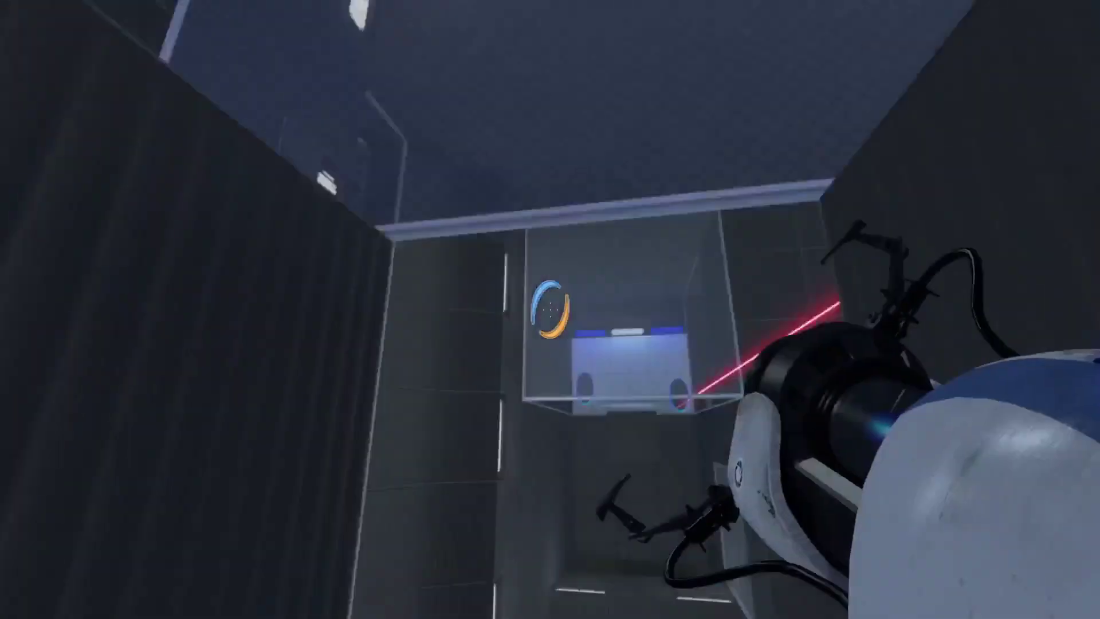
key("w")
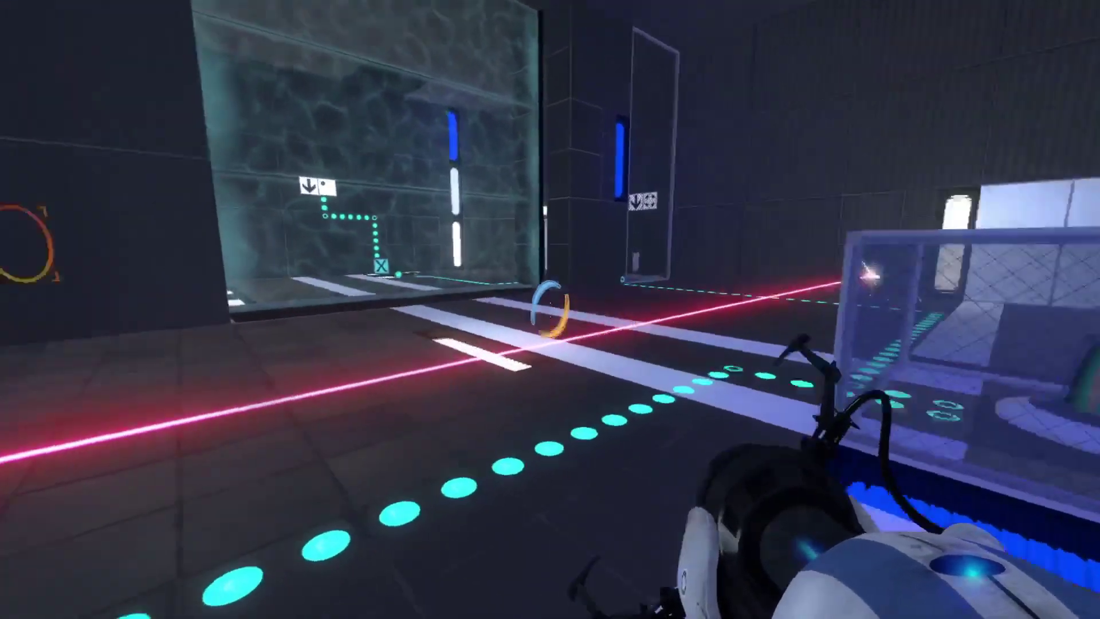
key("w")
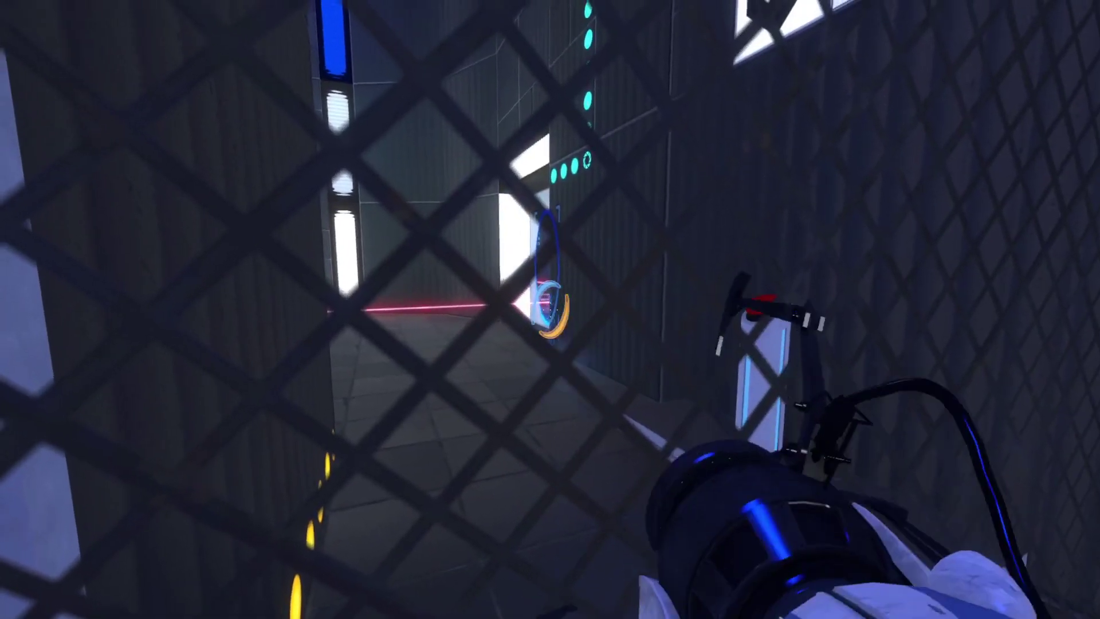
key("w")
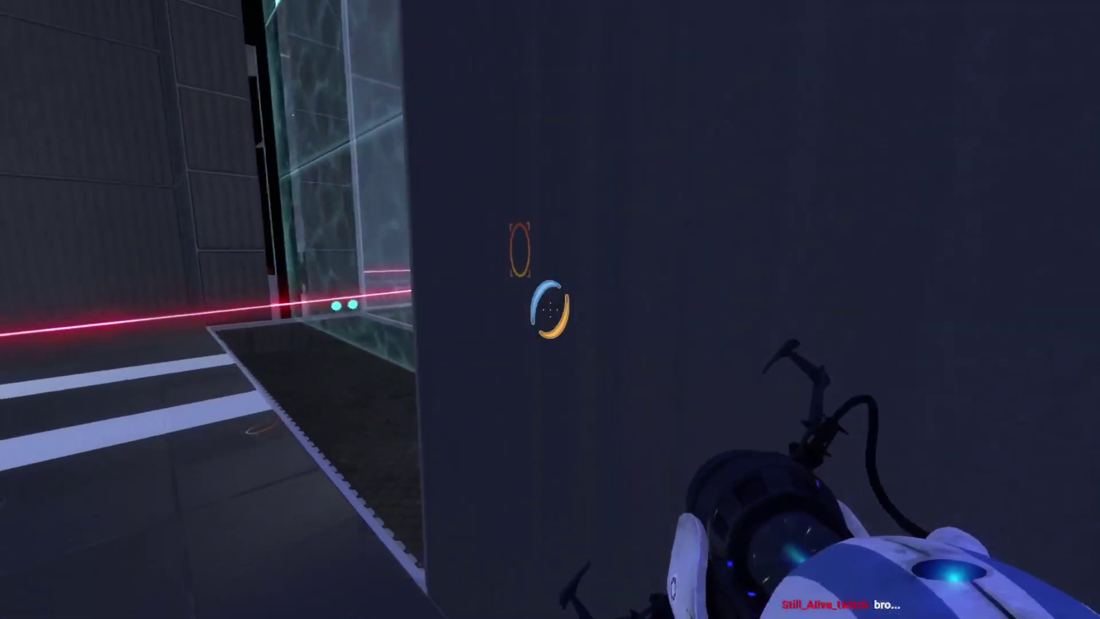
key("w")
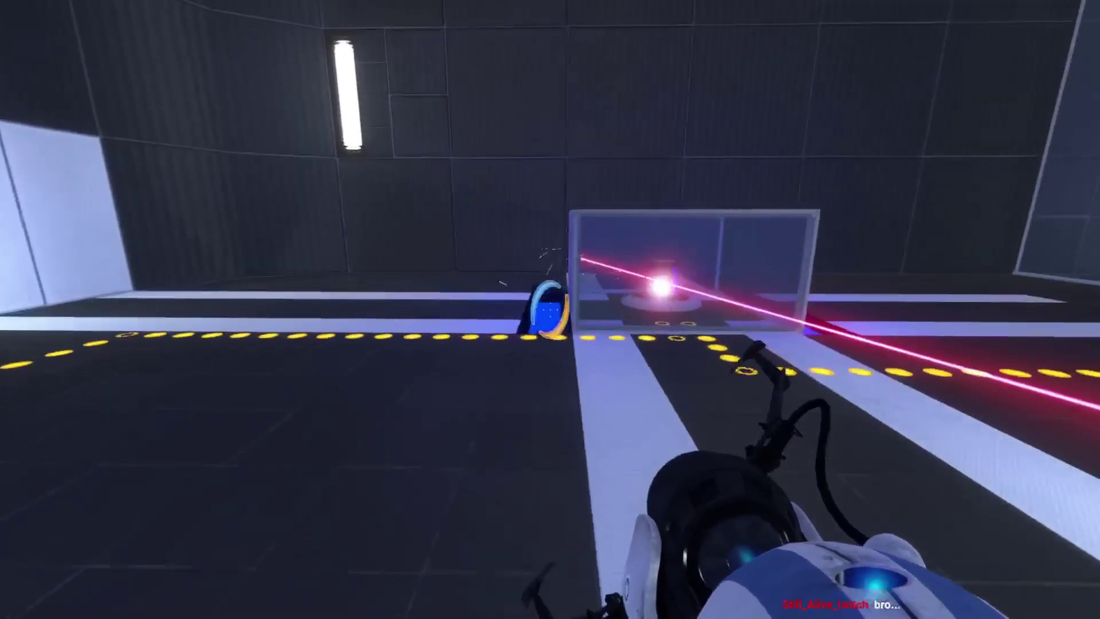
key("w")
key("w")
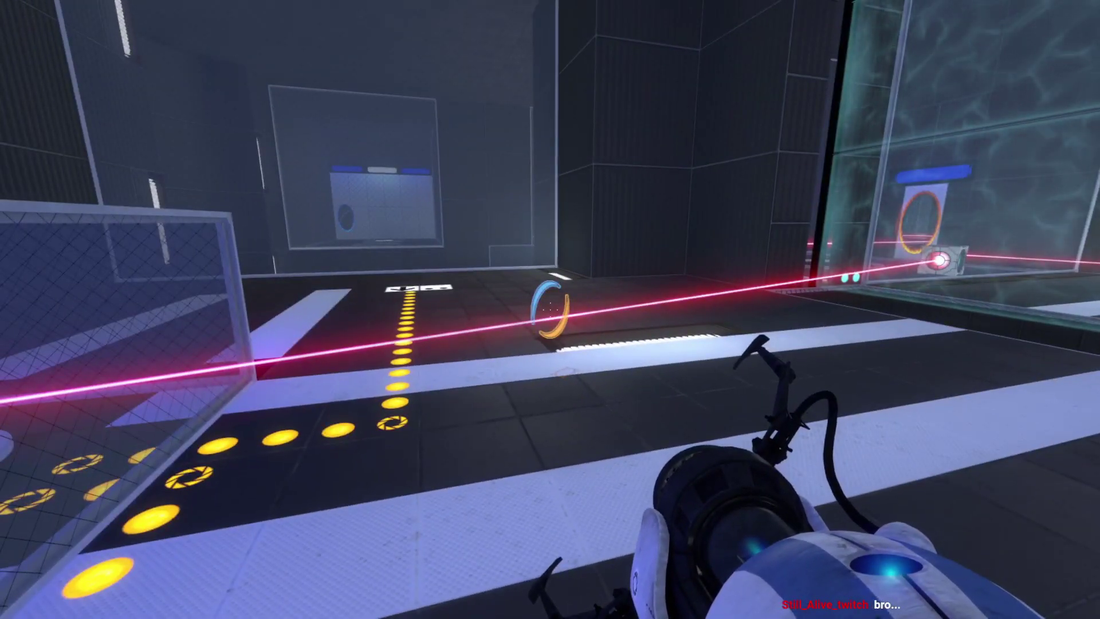
key("w")
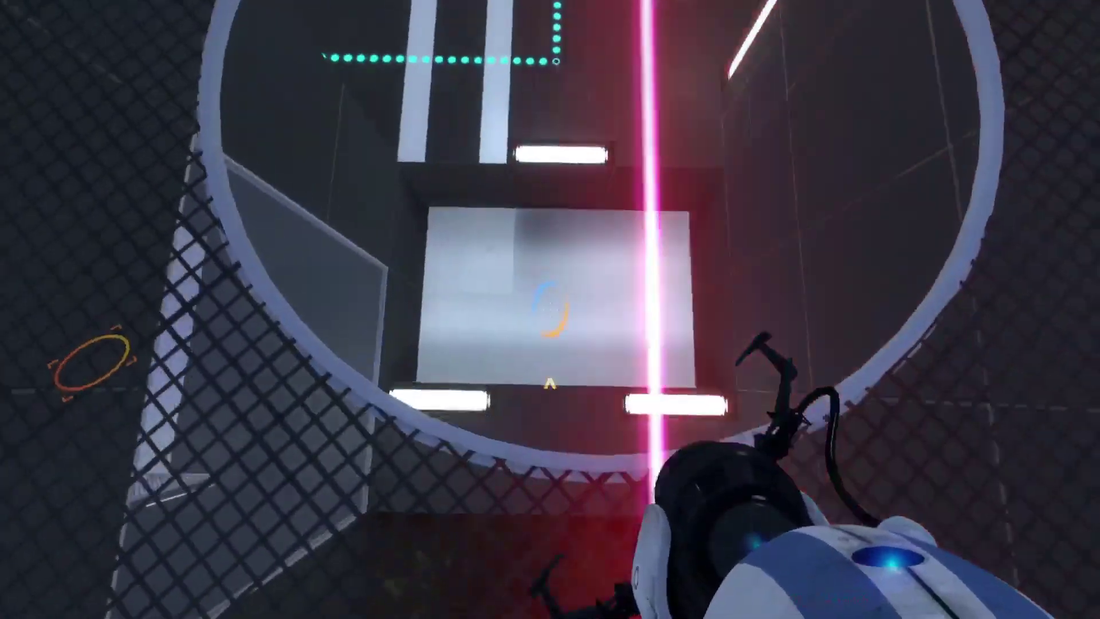
- Put a blue portal on the shaft's white panel, set the dropper cube on the ledge, then reach the pit
left_click(550, 310)
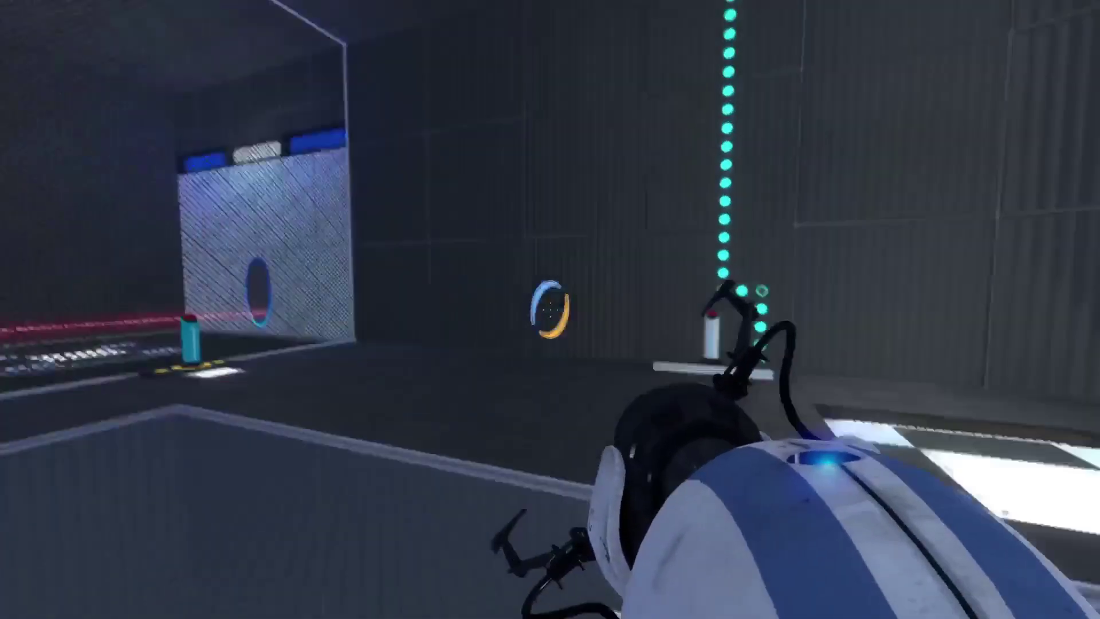
key("w")
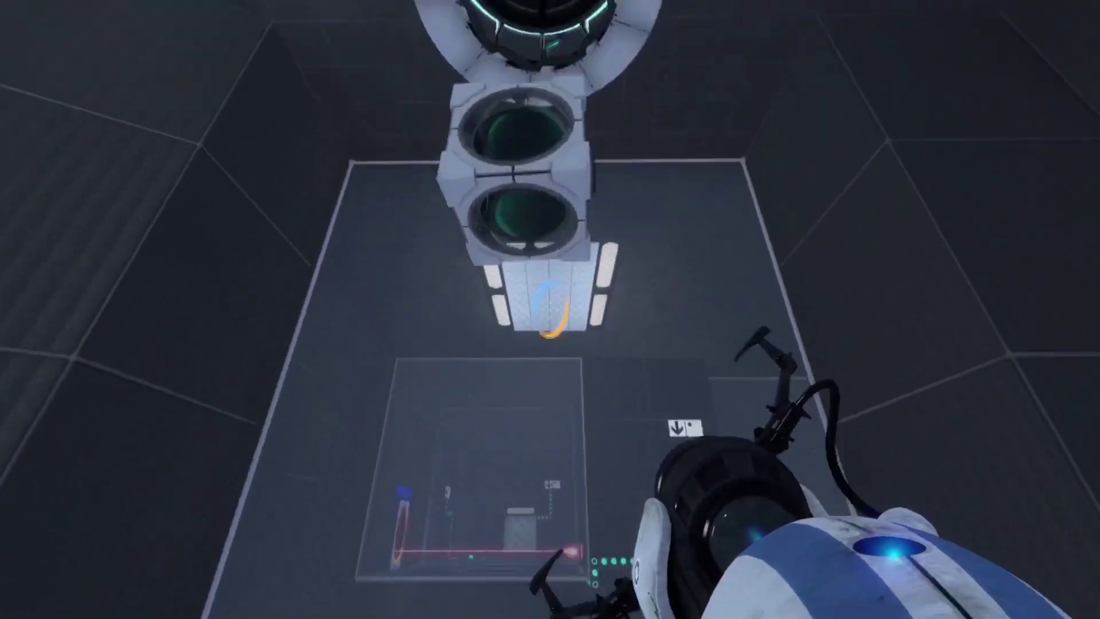
key("e")
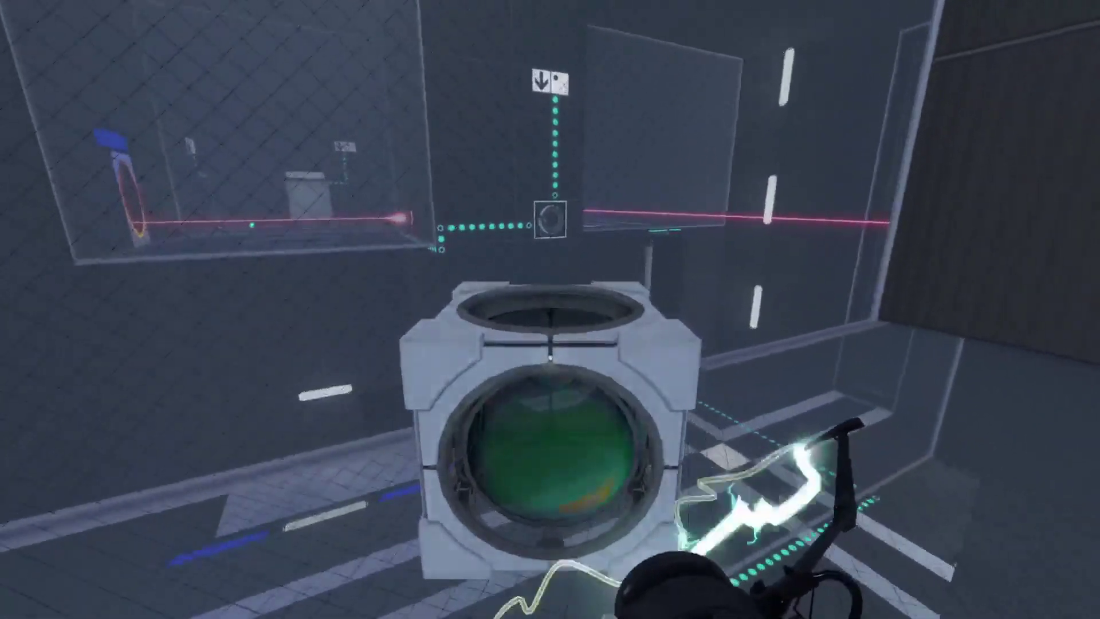
key("s")
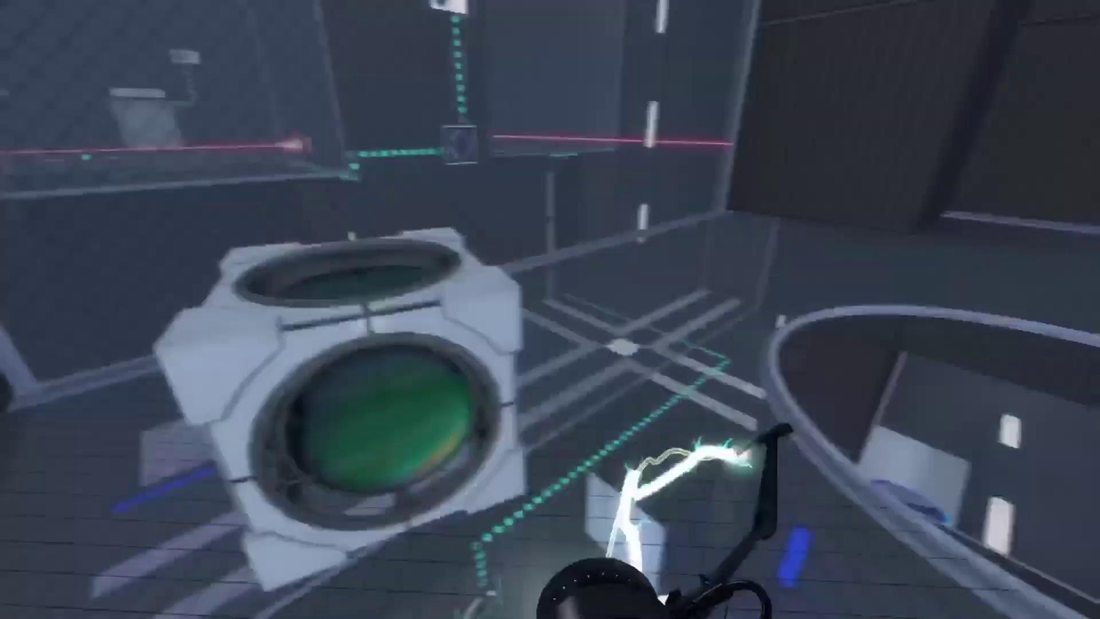
key("w")
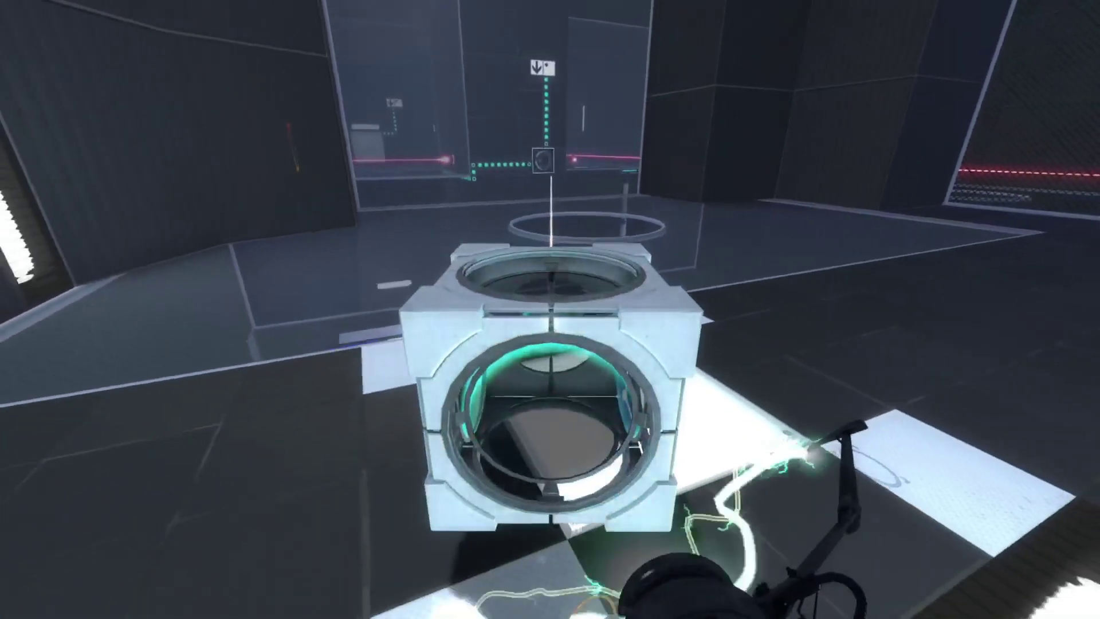
key("e")
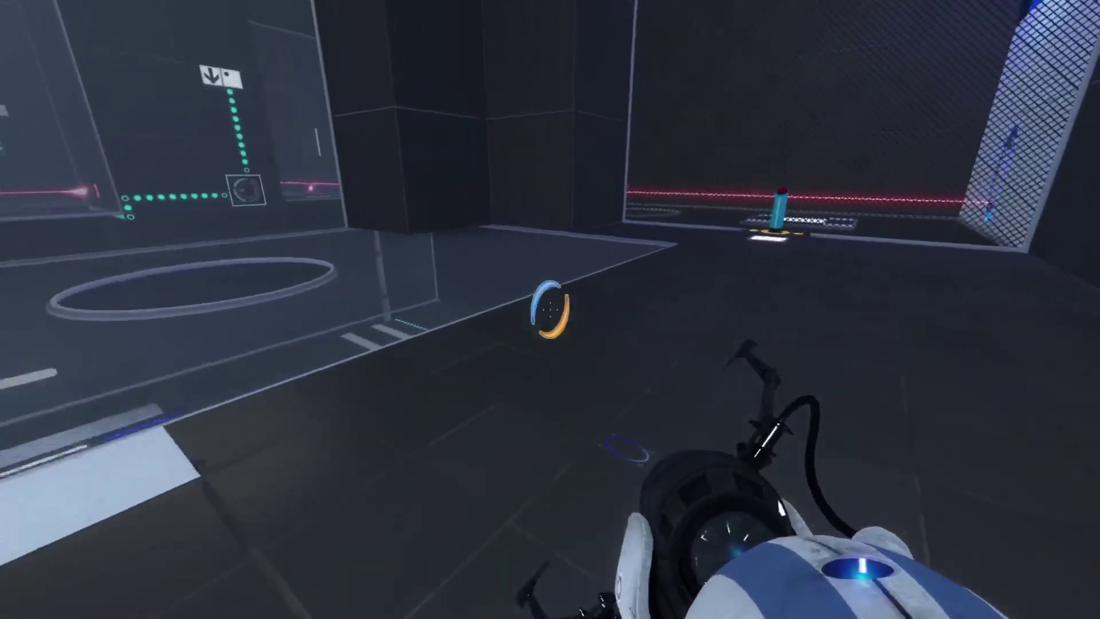
key("w")
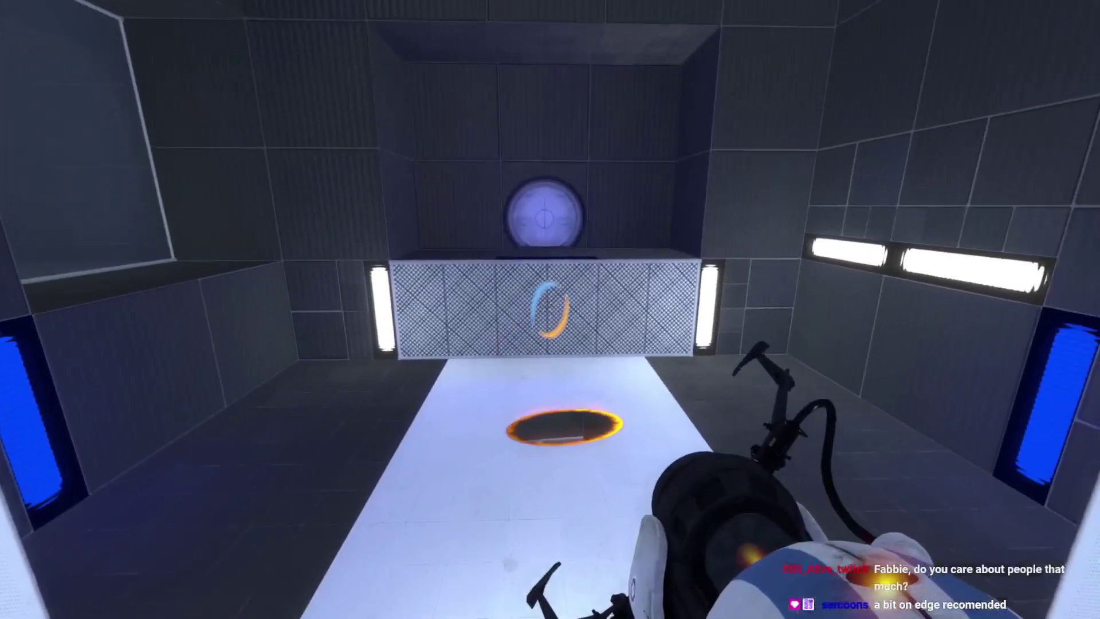
- Pass through the floor portal into the narrow gap and through a new orange portal on the white wall
left_click(550, 309)
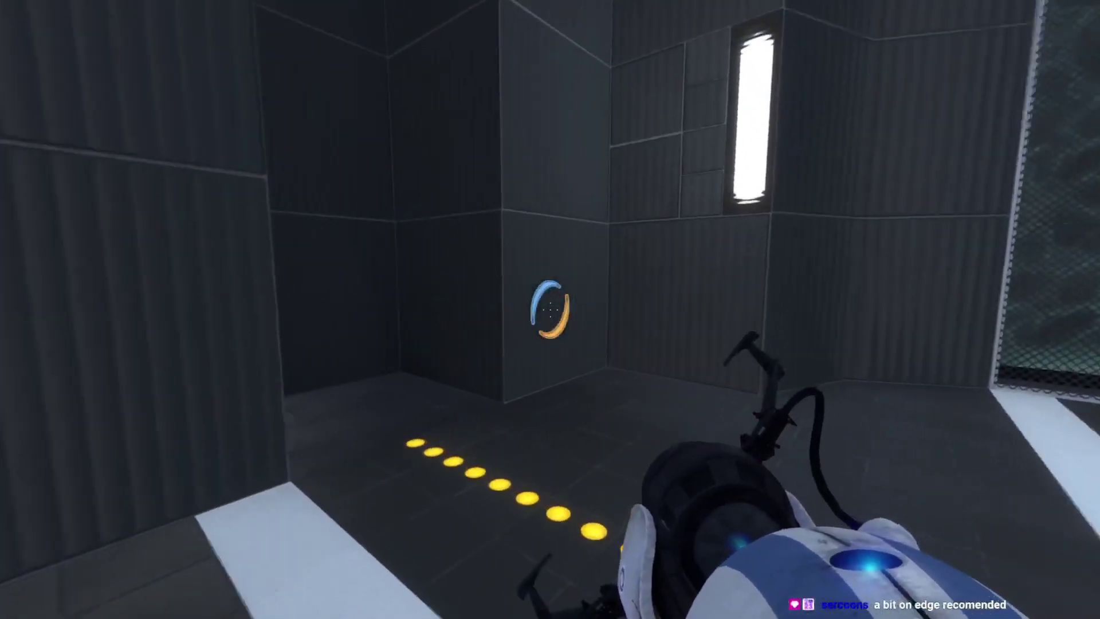
key("a")
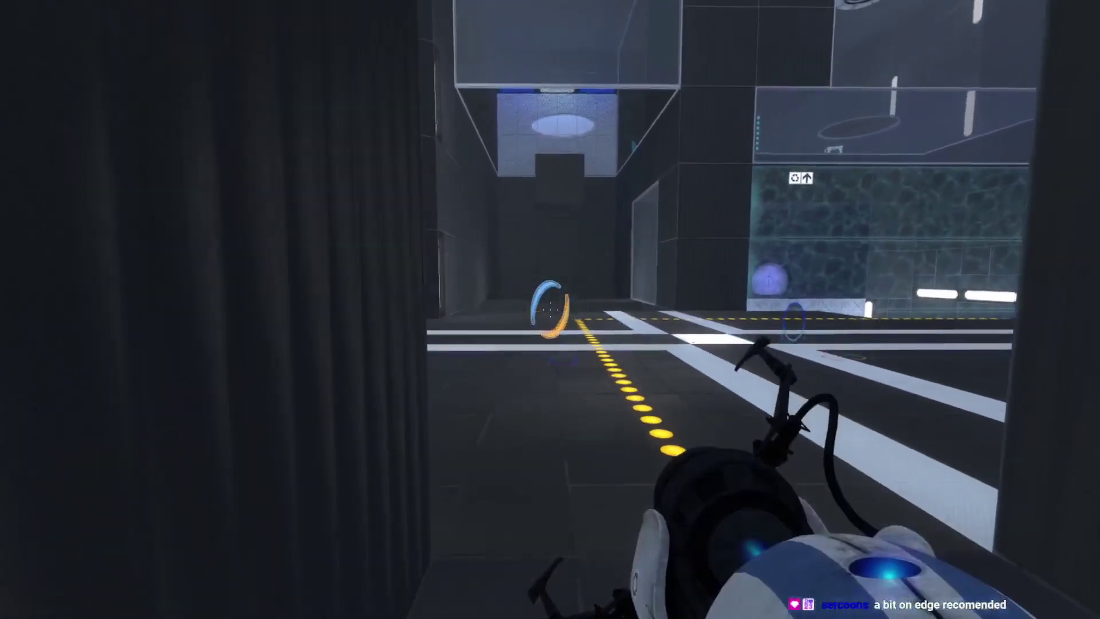
key("w")
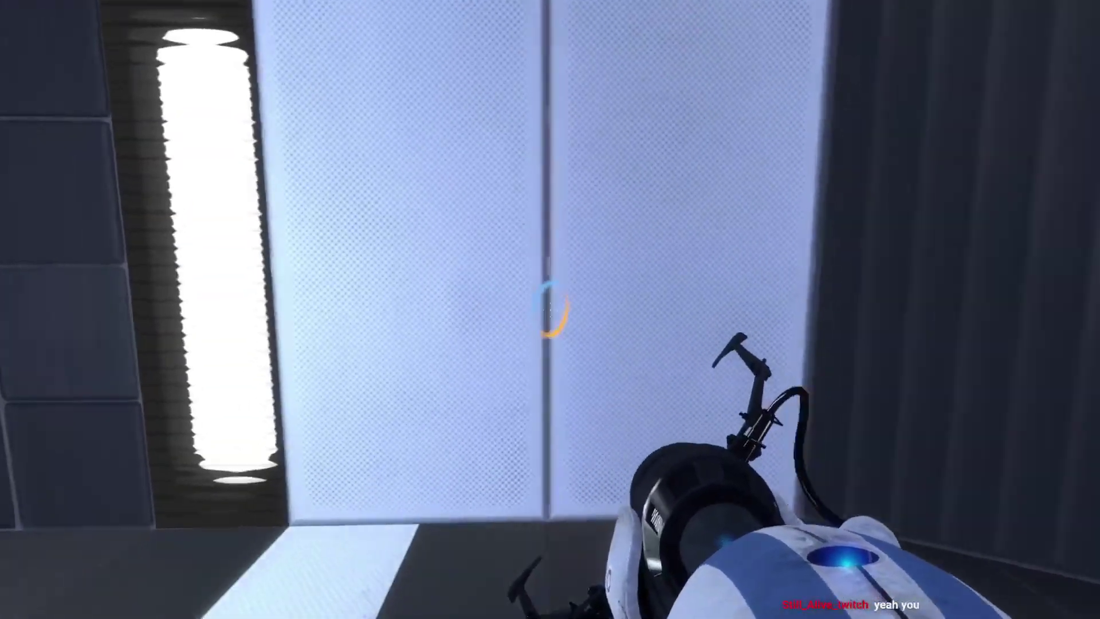
right_click(550, 310)
key("w")
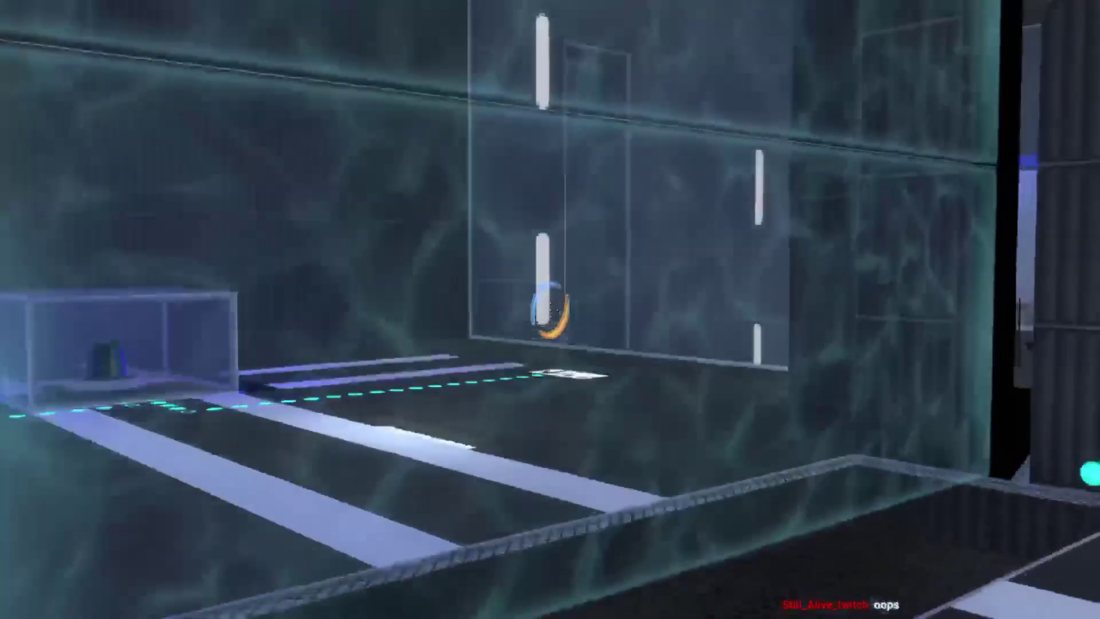
- Follow the dotted line through the blue and orange portals, then drop down the shaft into the dark corridor
key("w")
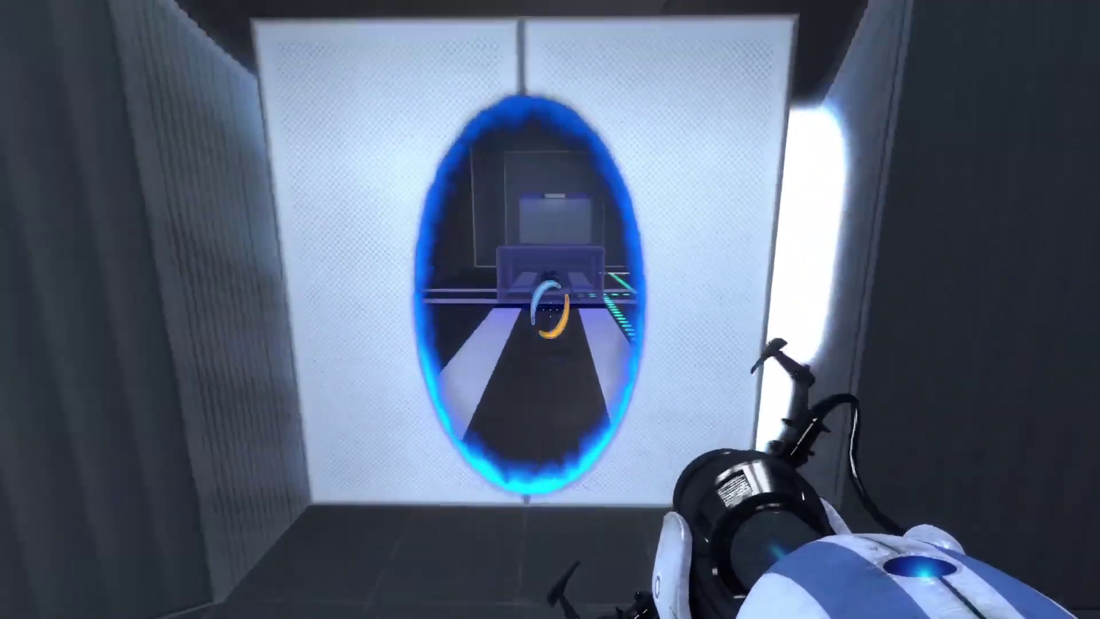
key("w")
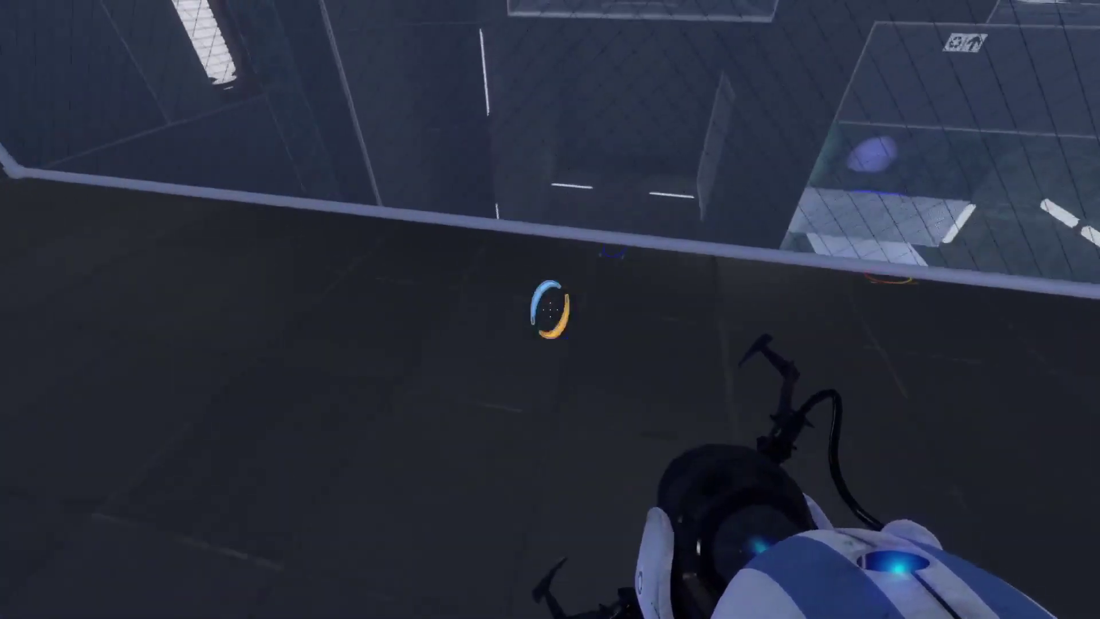
key("w")
key("w")
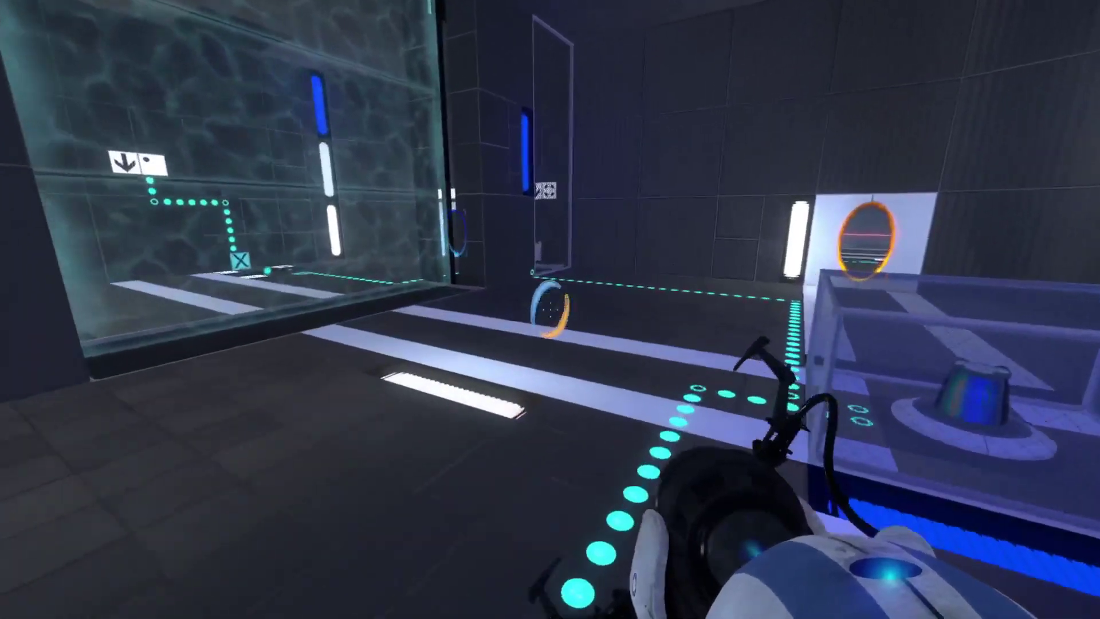
key("w")
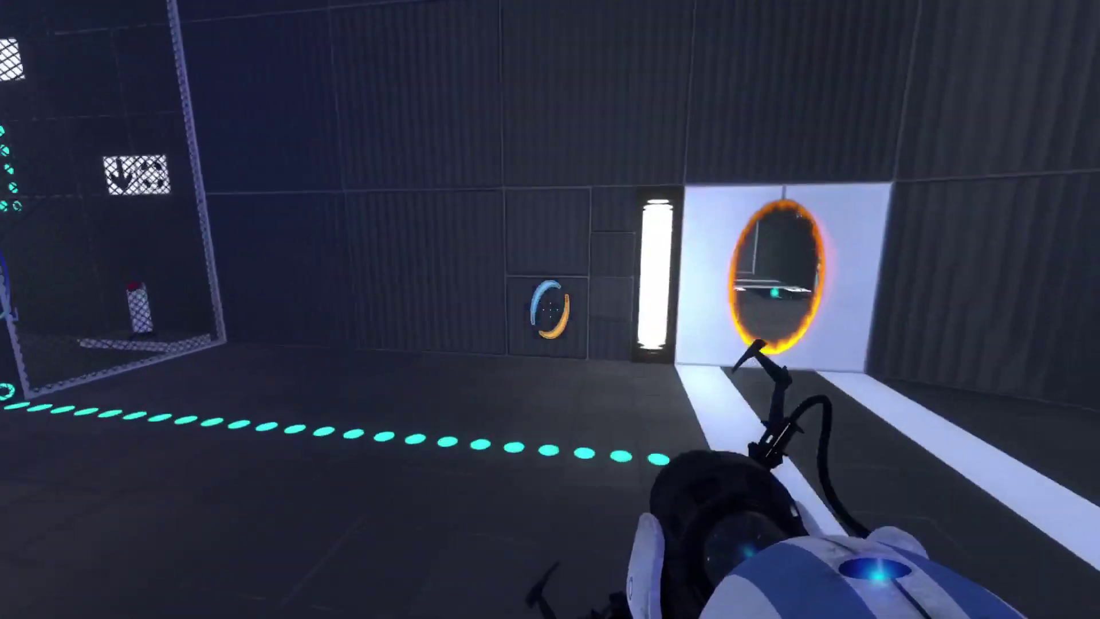
key("w")
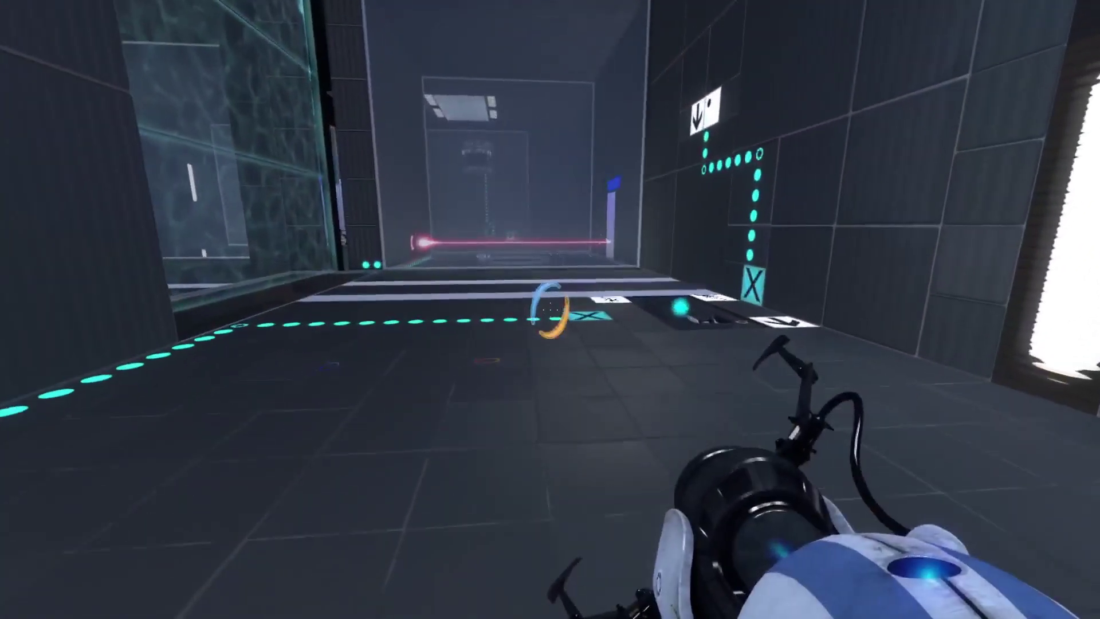
key("w")
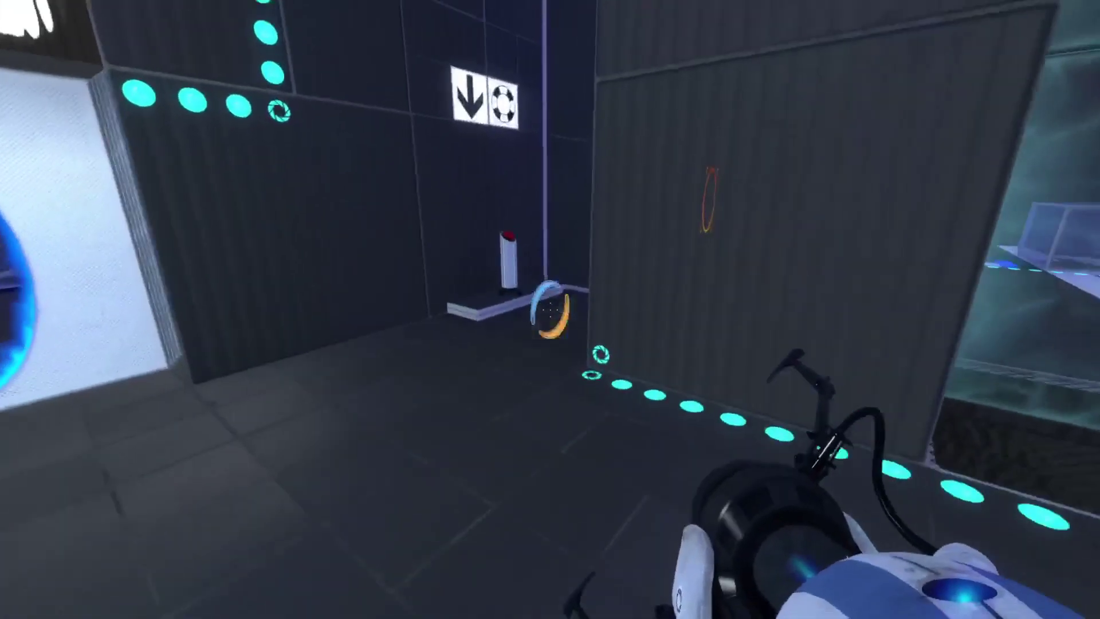
key("w")
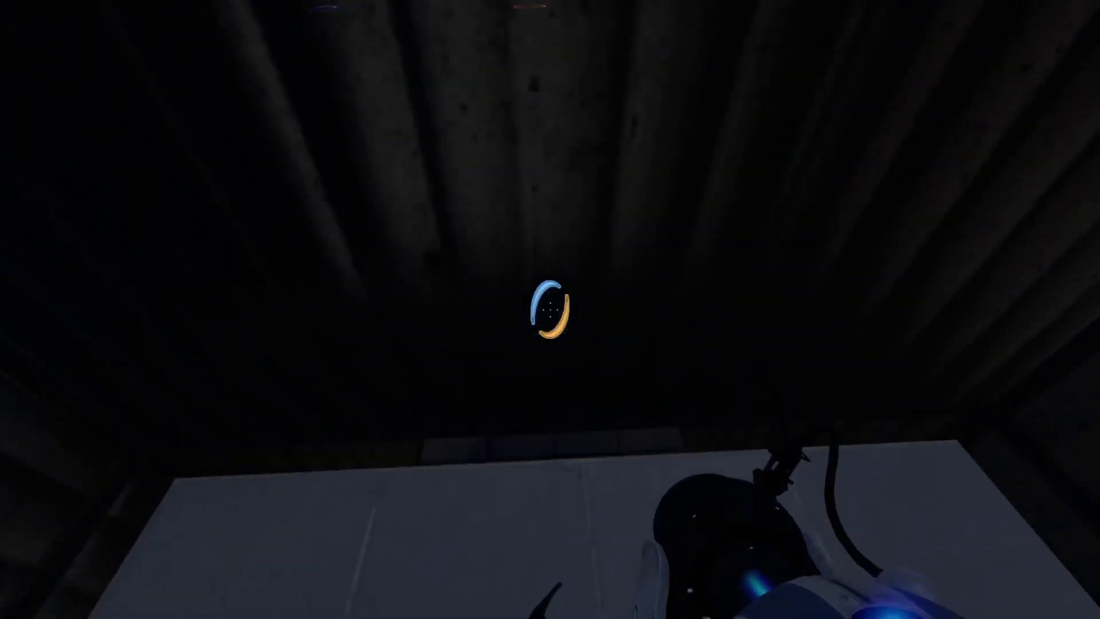
key("w")
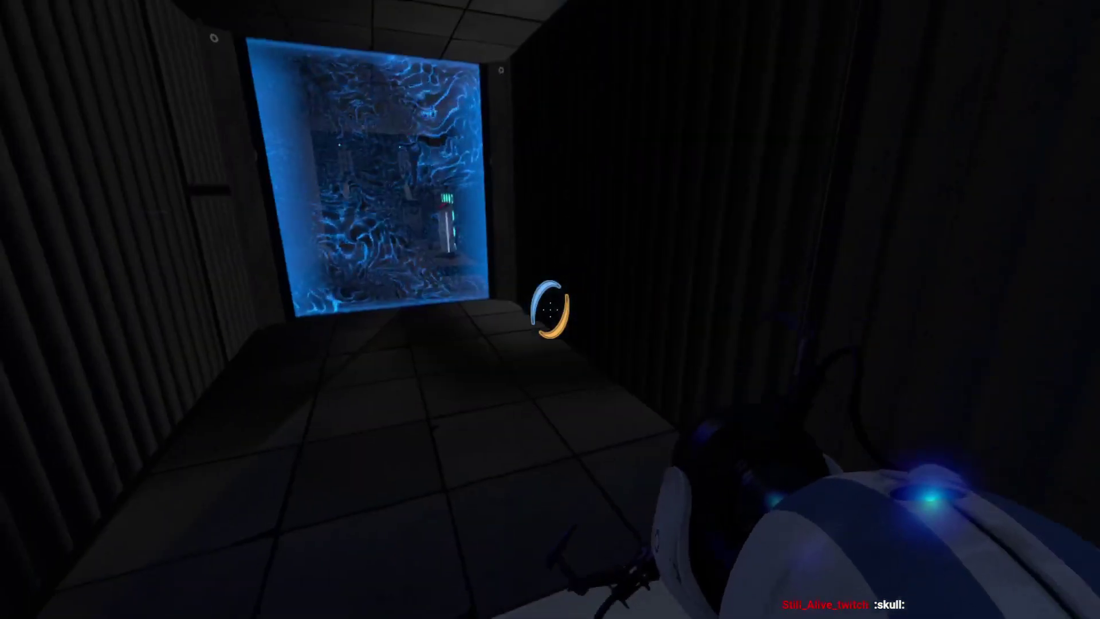
- Walk up to the blue portal on the white panel beside the pedestal button
key("w")
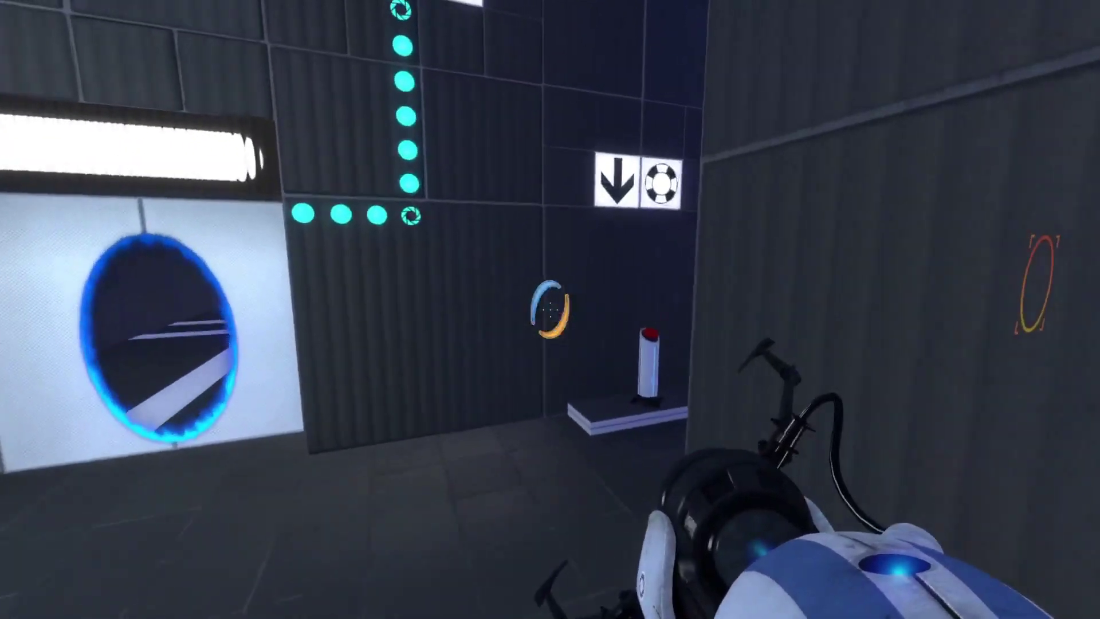
- Enter through the blue portal and walk past the glass box to the back glass wall and back
key("w")
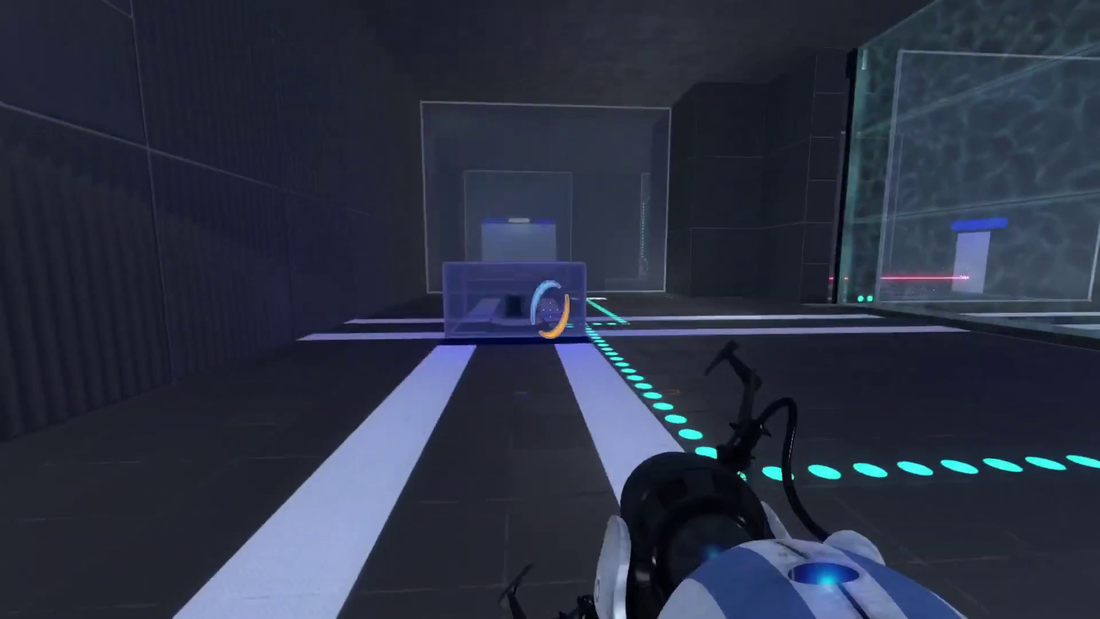
key("w")
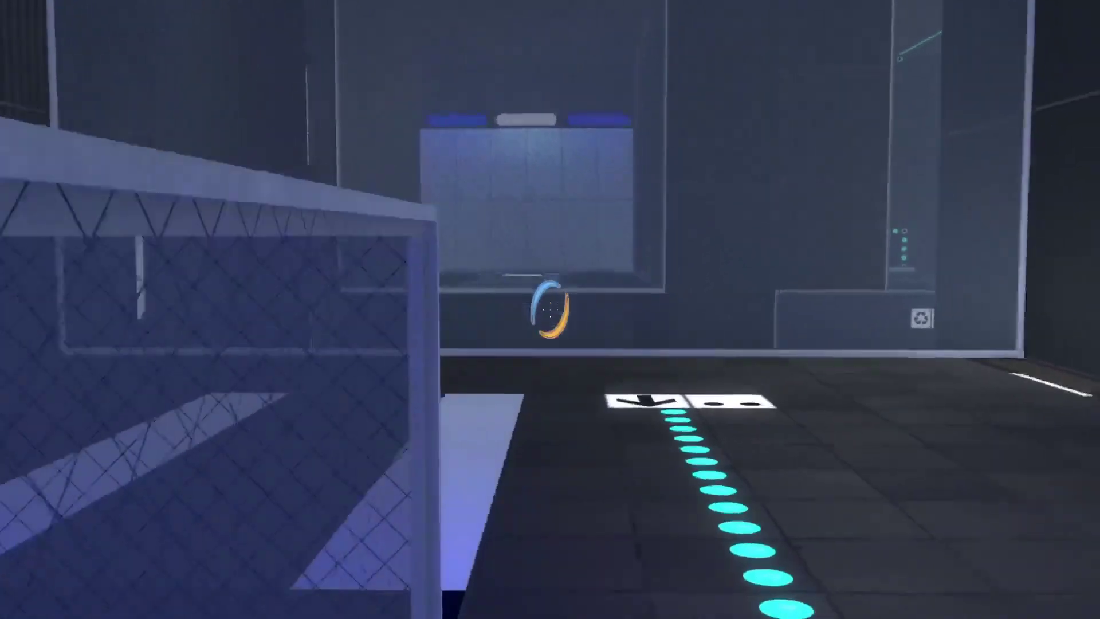
key("w")
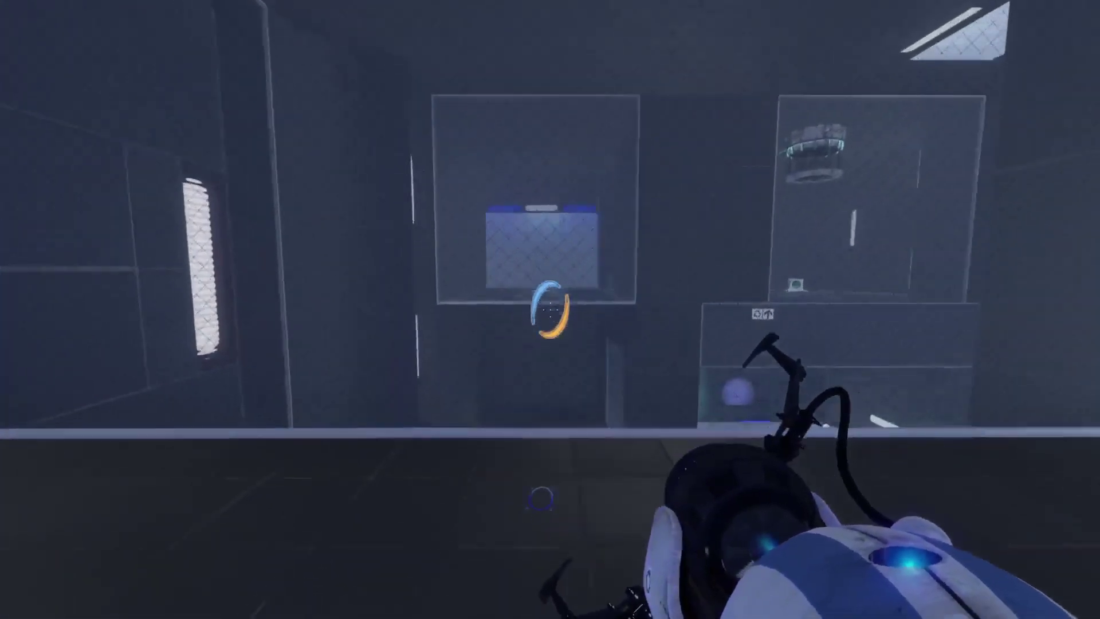
key("w")
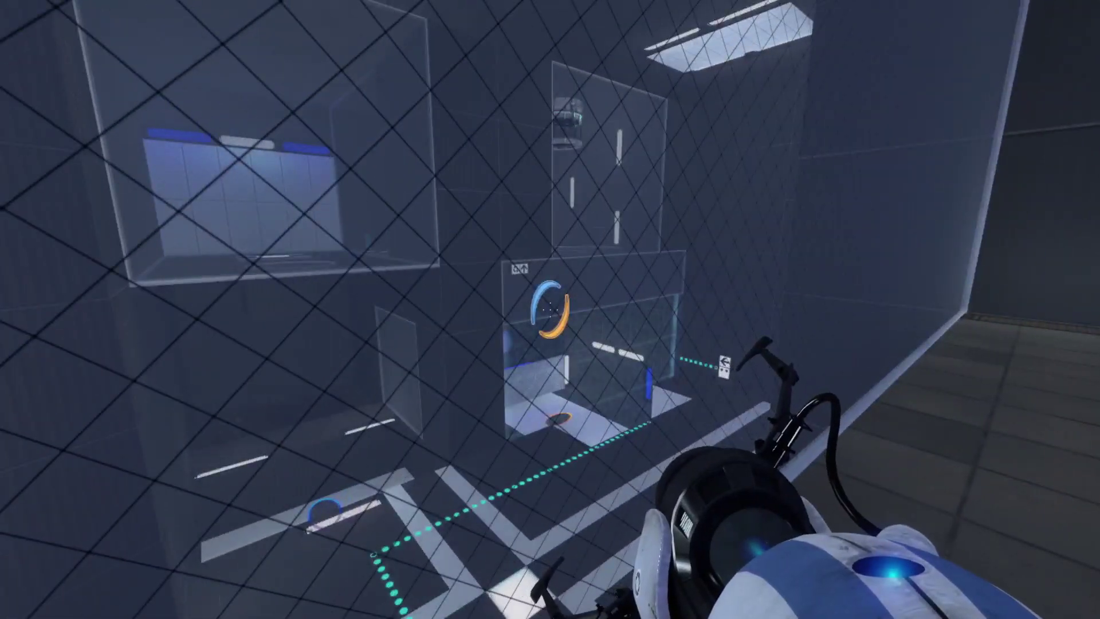
key("w")
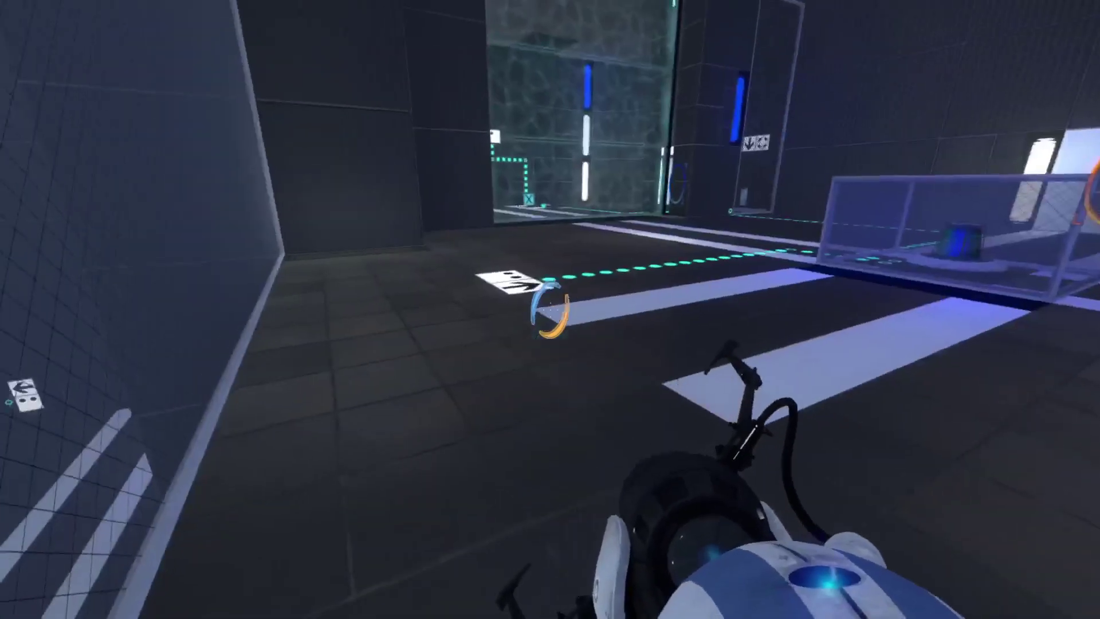
key("s")
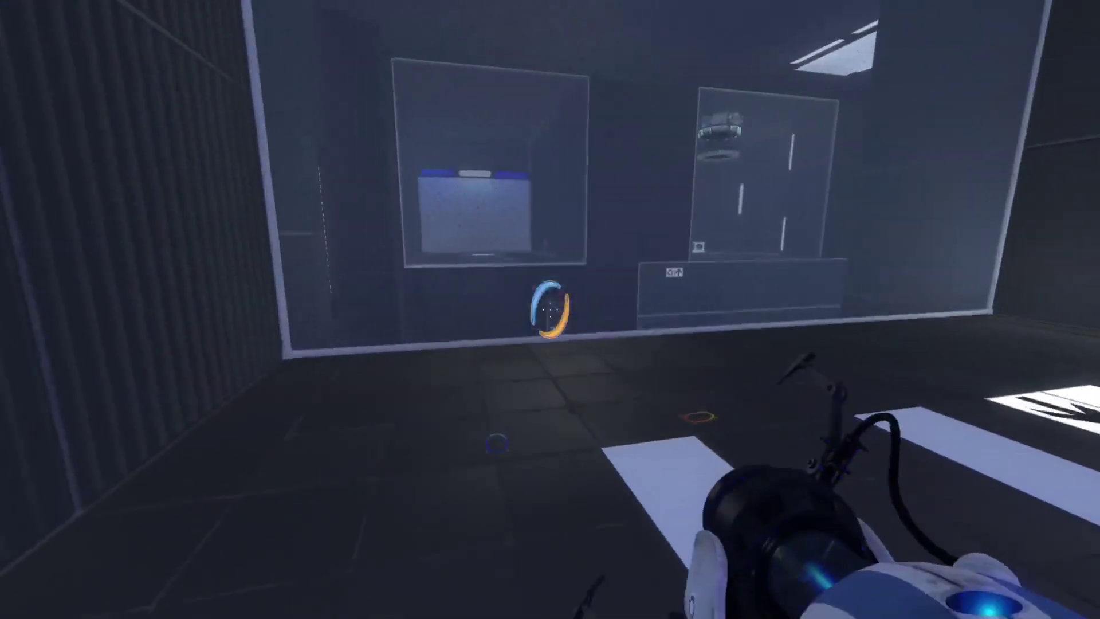
- Move right past the glass box and walk through the orange portal into the laser room
key("d")
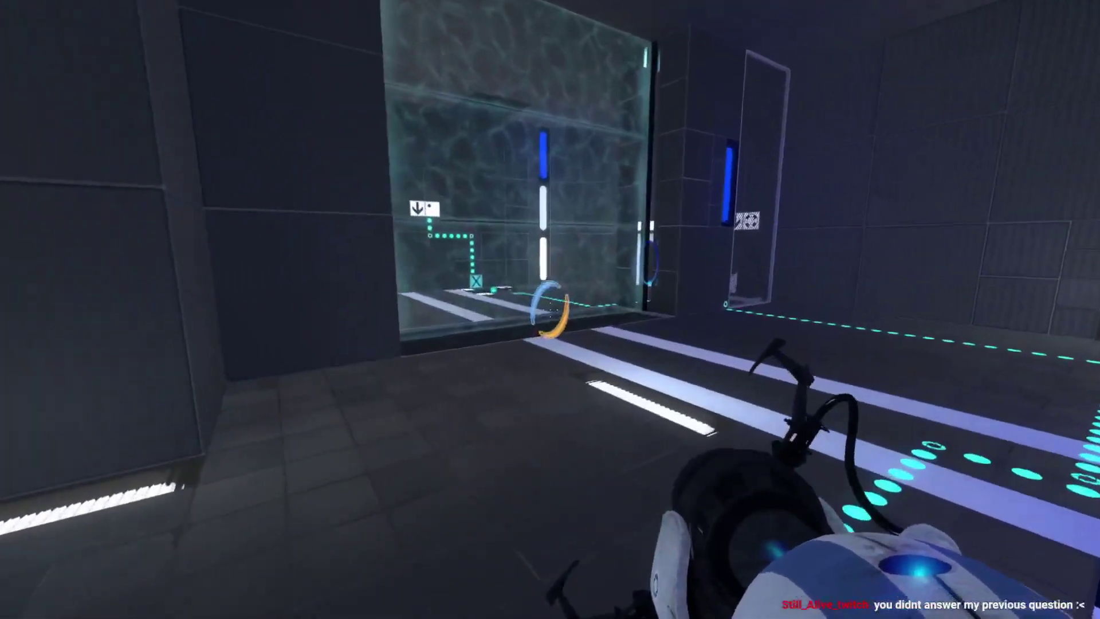
key("w")
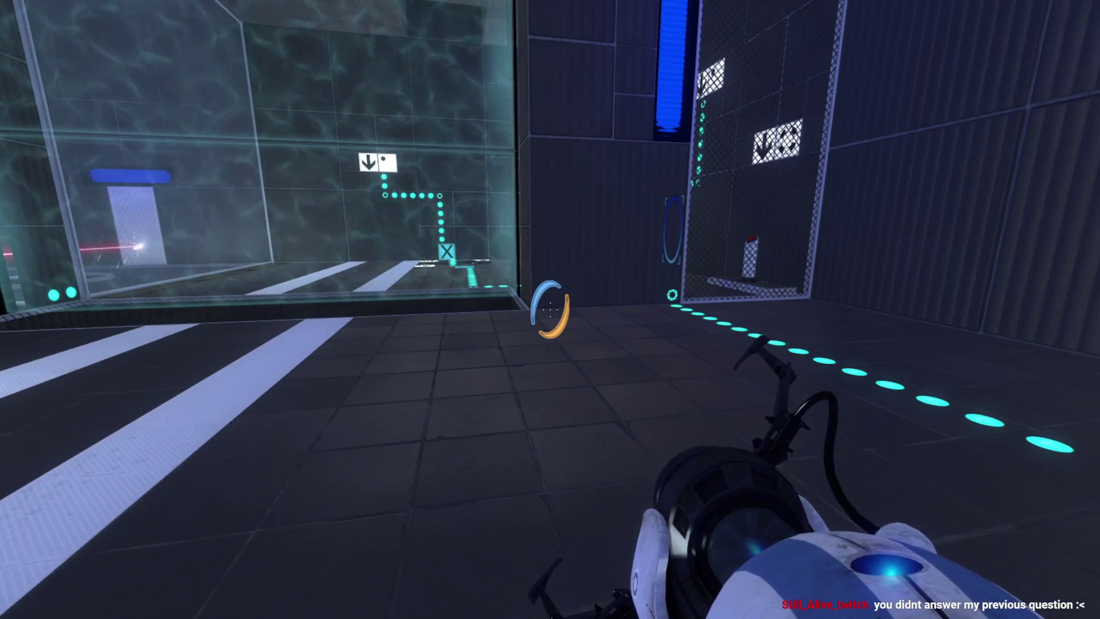
key("w")
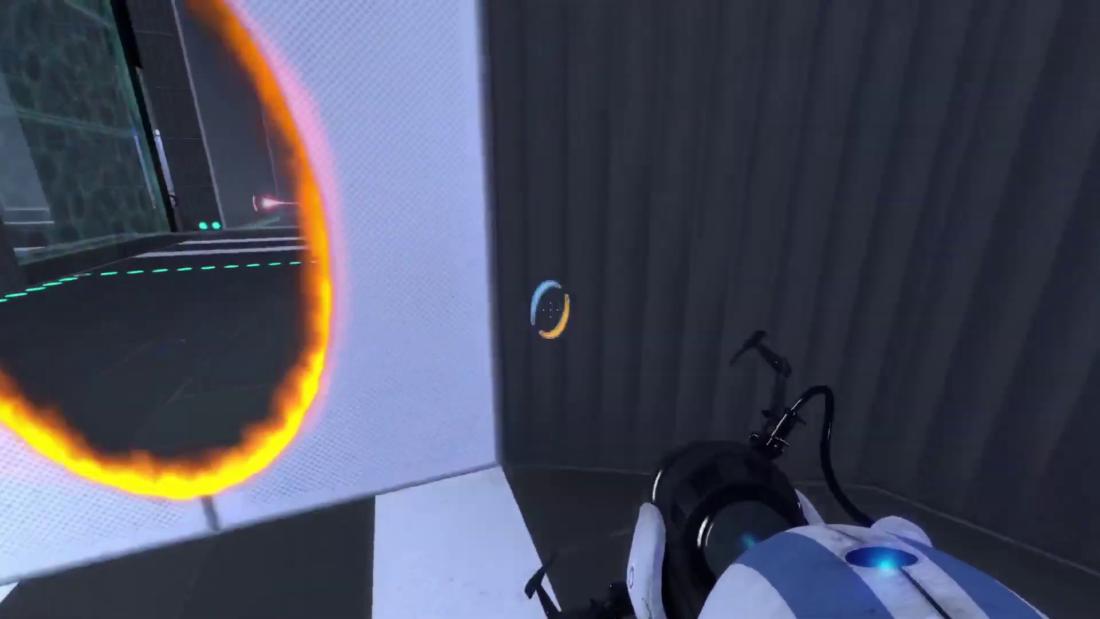
key("w")
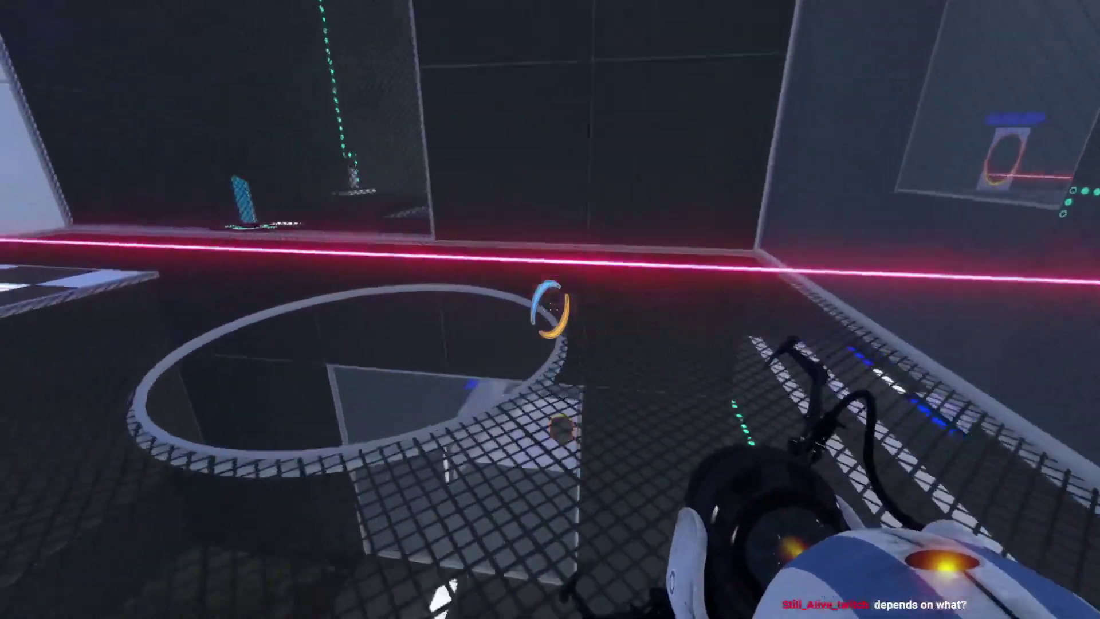
- Put a blue portal in the pit floor, visit the red buttons, then exit the cage through the portal
left_click(550, 310)
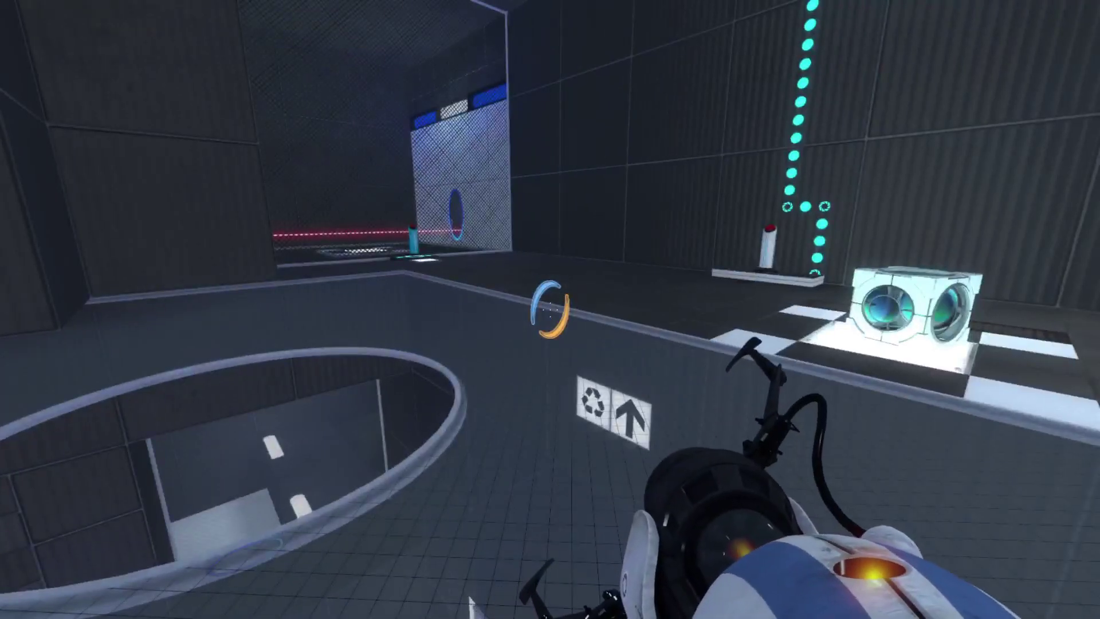
key("w")
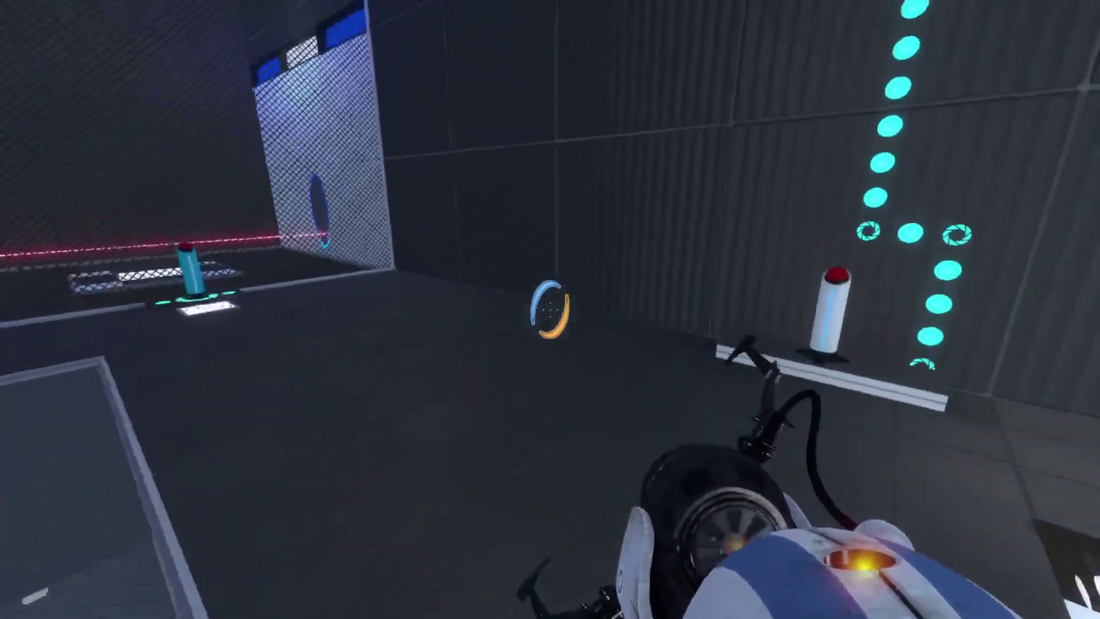
key("e")
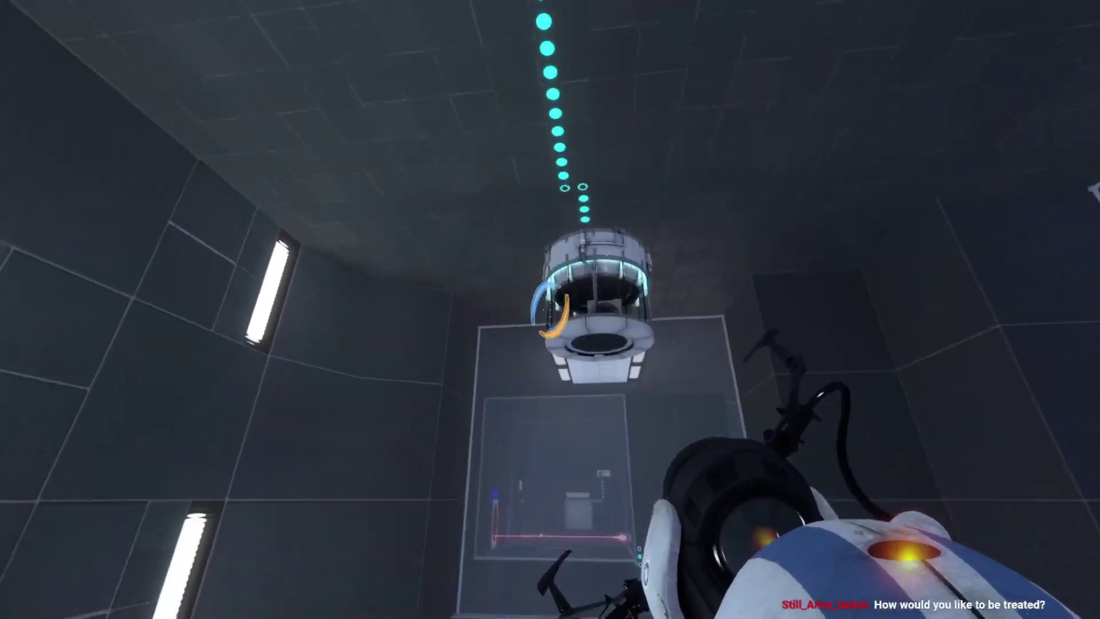
key("w")
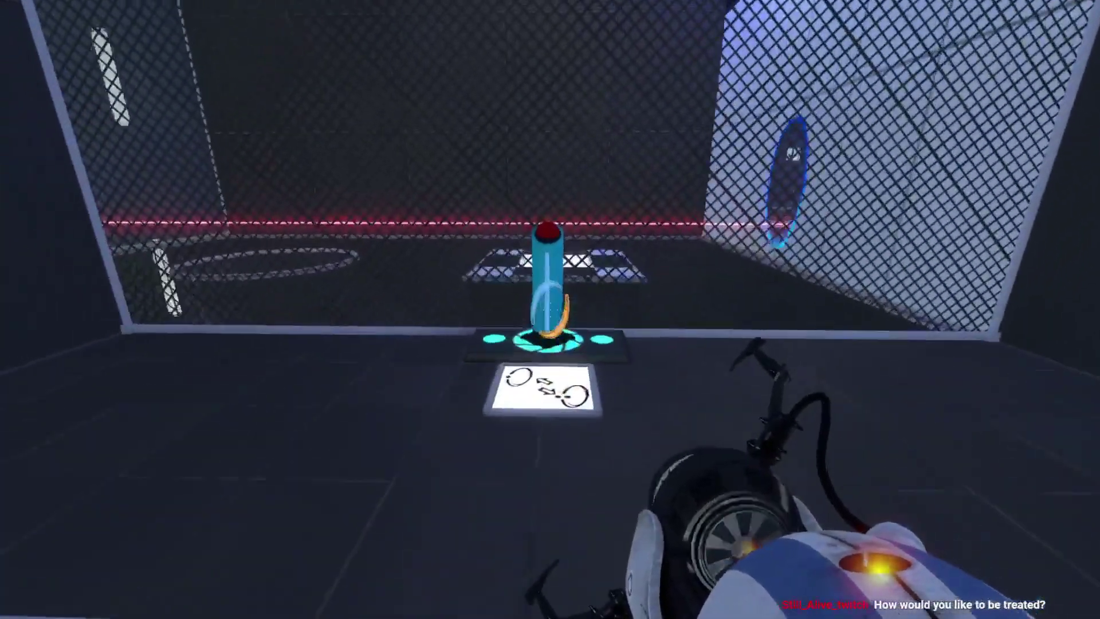
key("w")
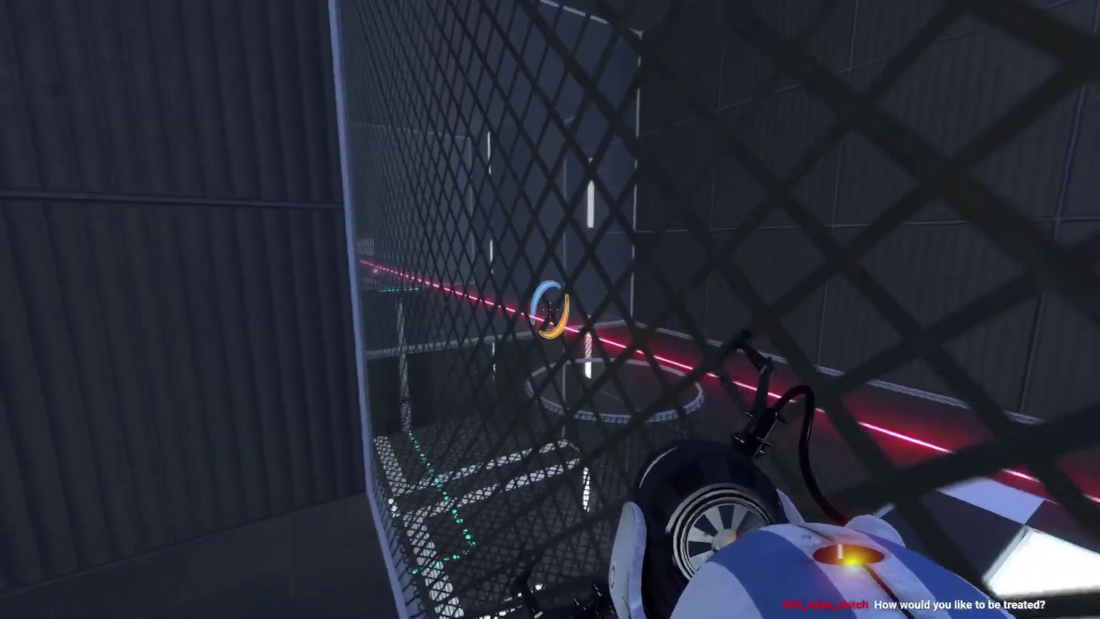
- Leave the mesh cage and look down into the circular hole beside the floor ring
key("w")
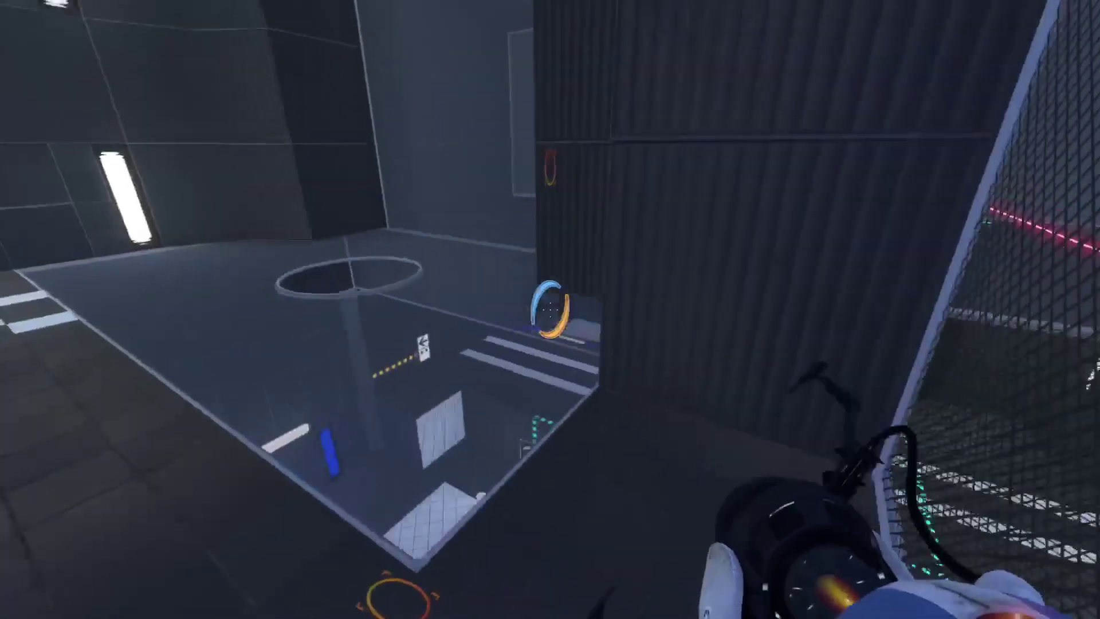
key("w")
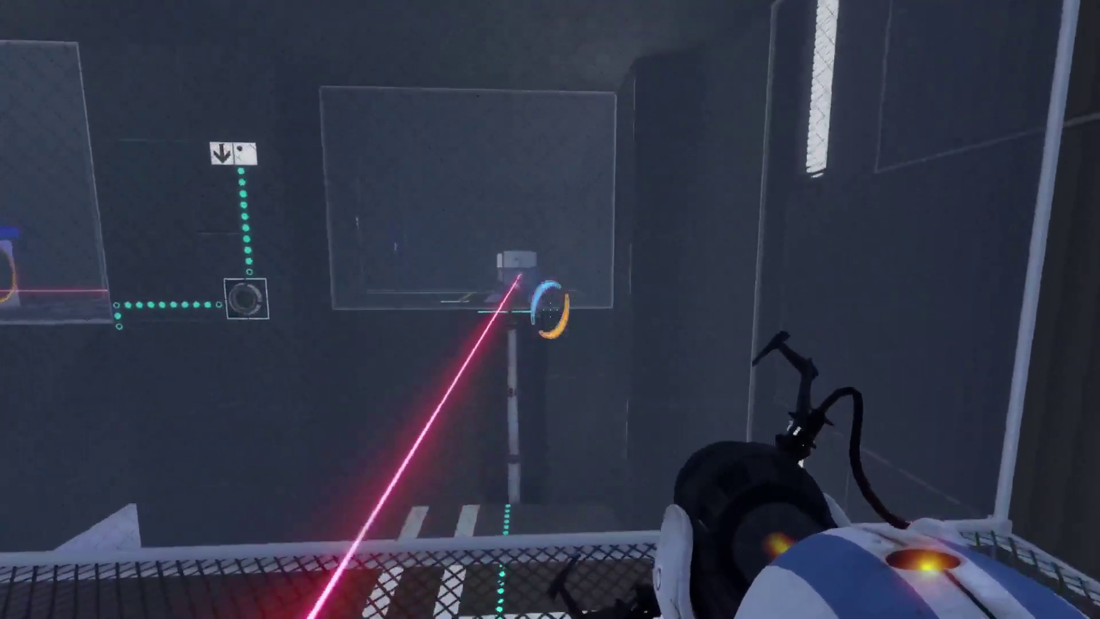
key("a")
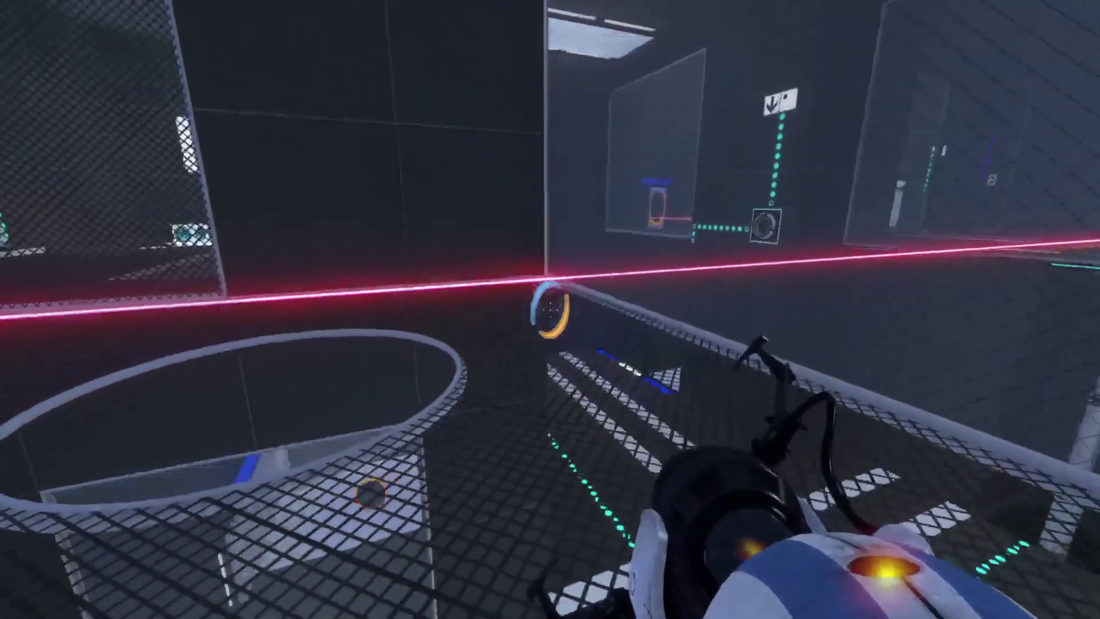
key("s")
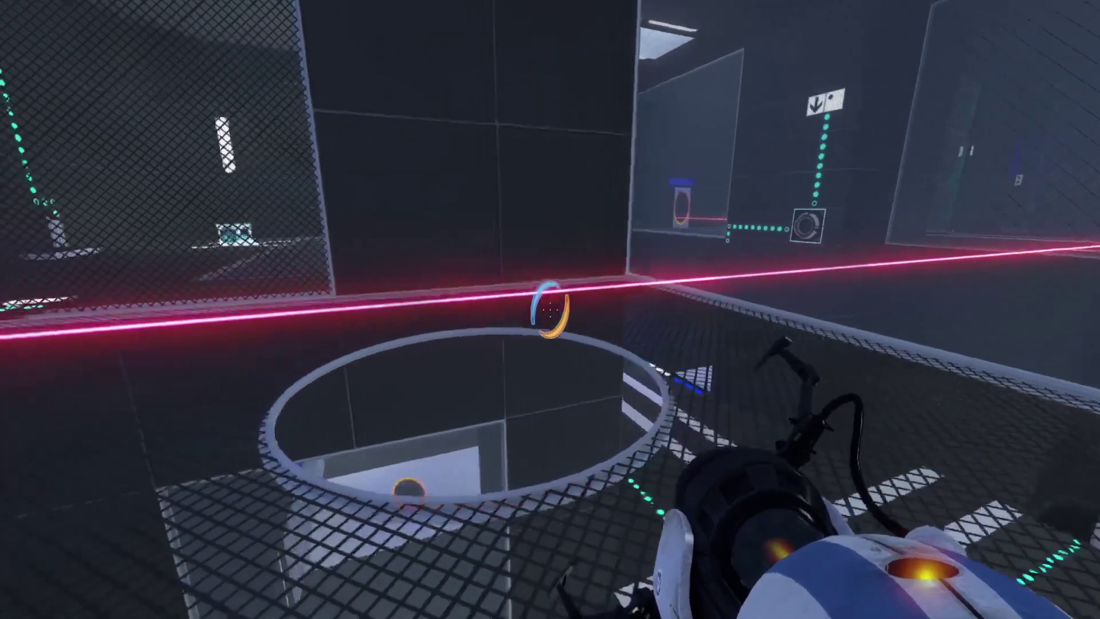
- Cross the floor ring toward the laser wall, past the window, up to the mesh fence
key("w")
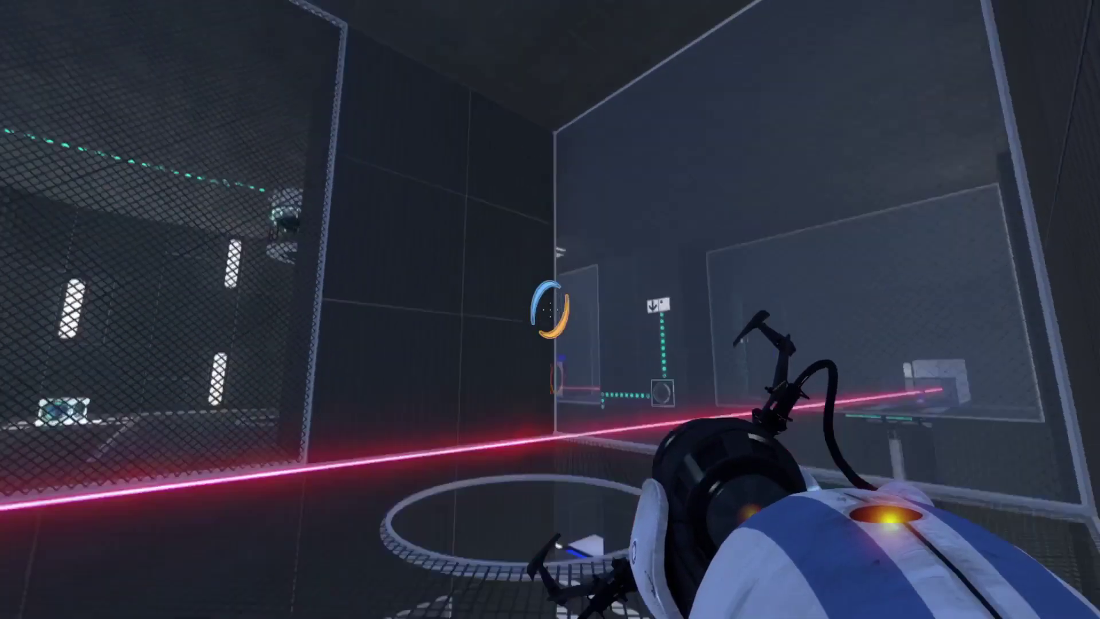
key("w")
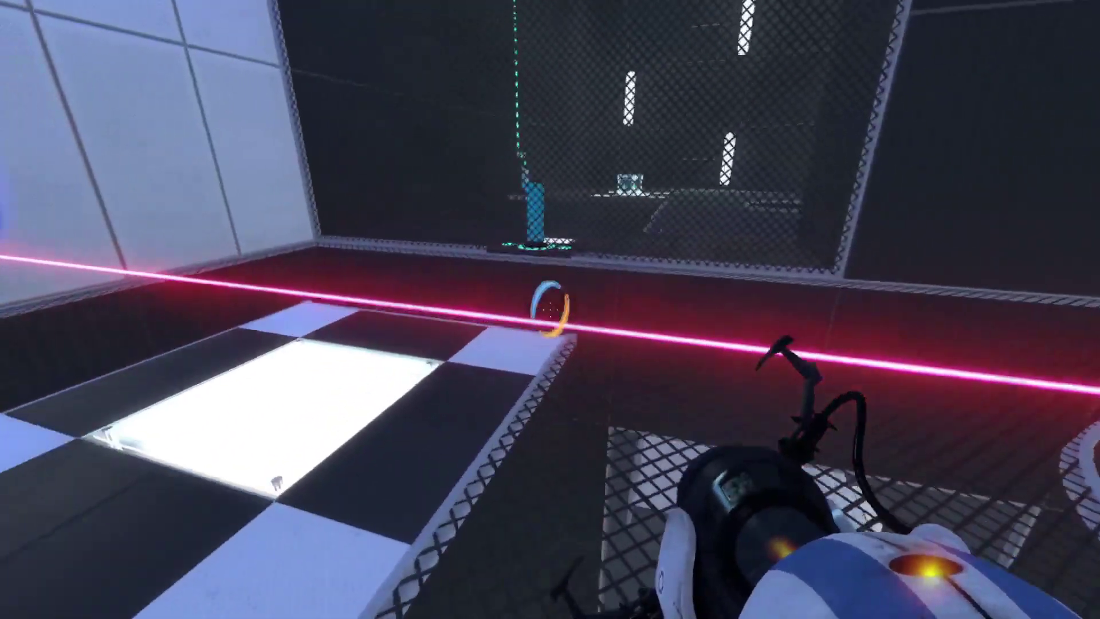
key("w")
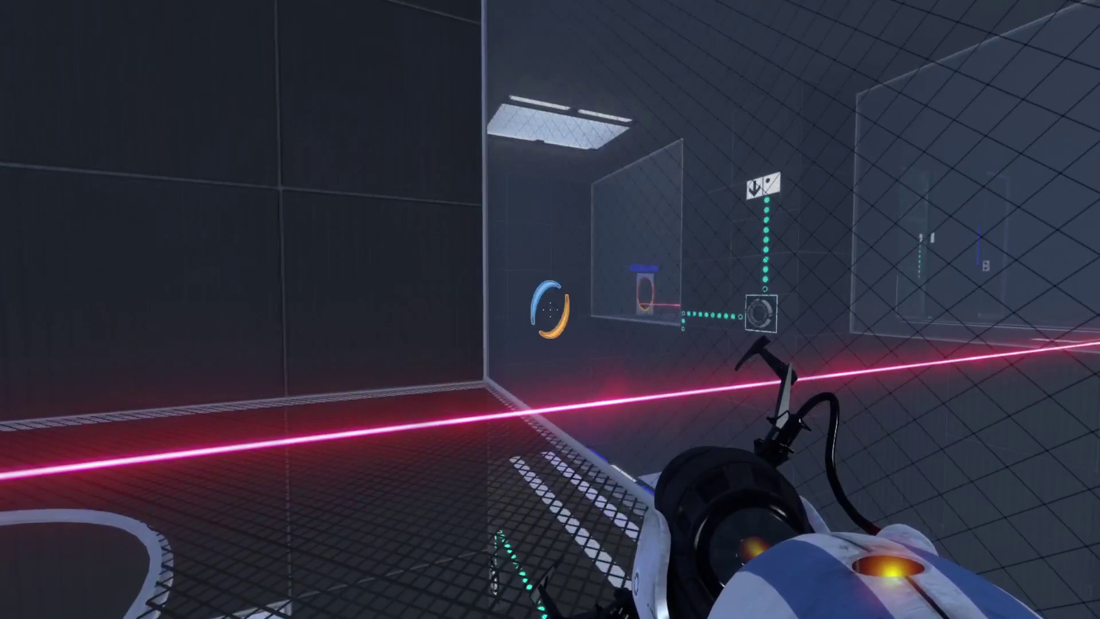
key("w")
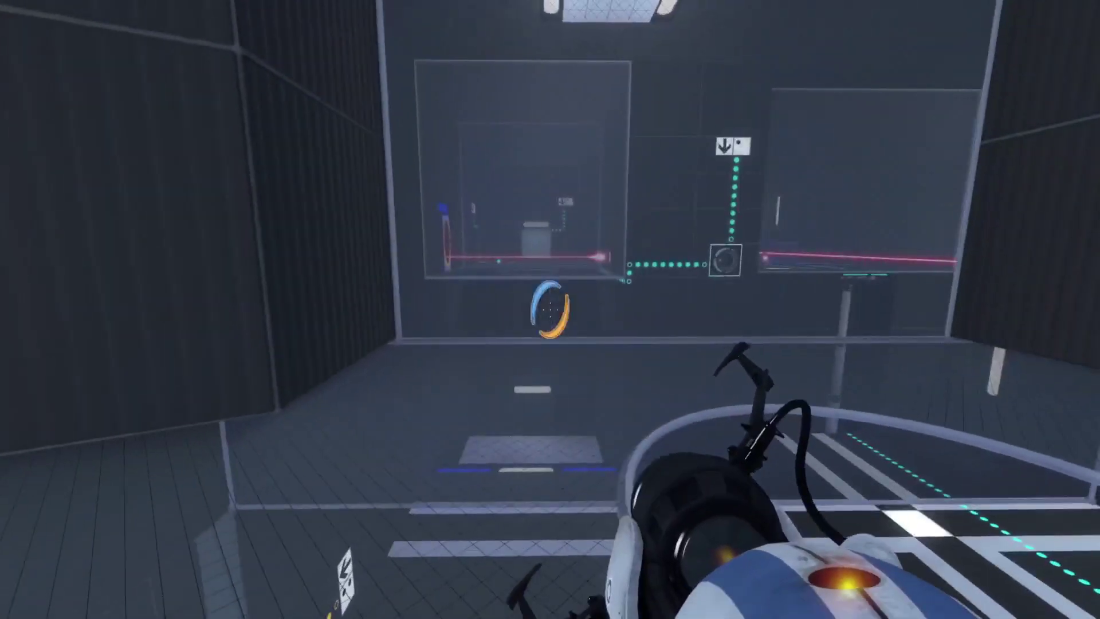
key("w")
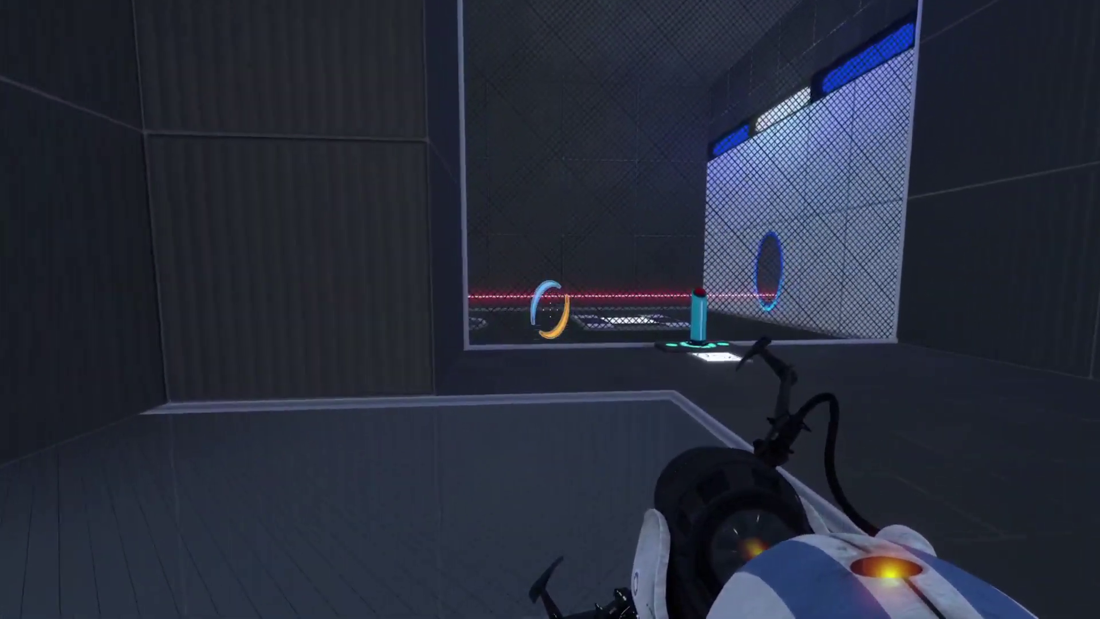
key("w")
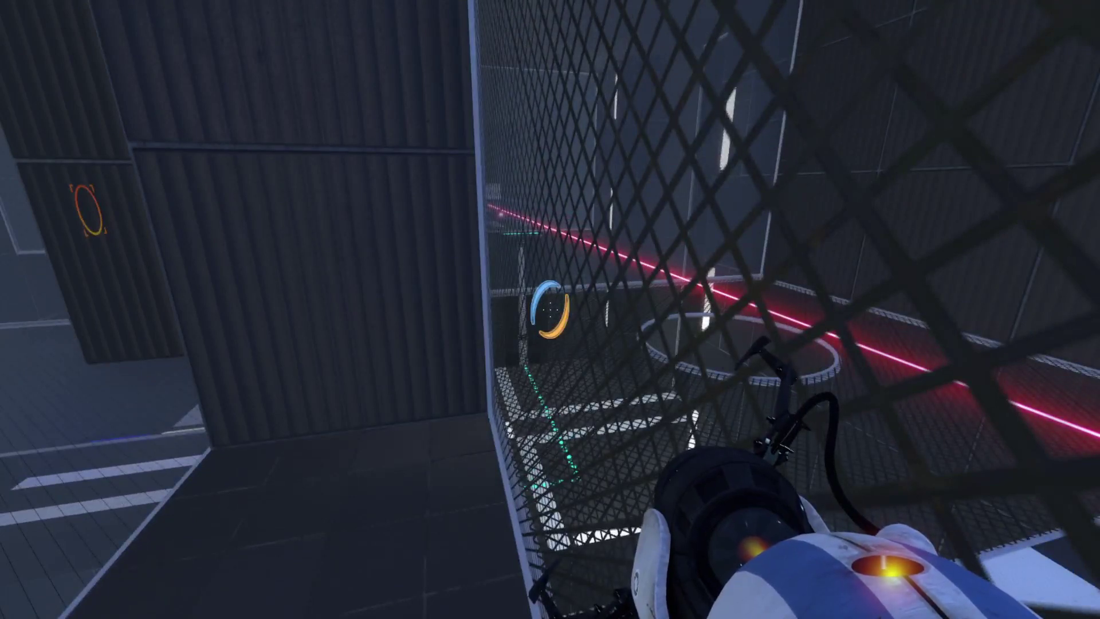
- Go through the portal into the bright chamber and walk toward the glass ledge
key("w")
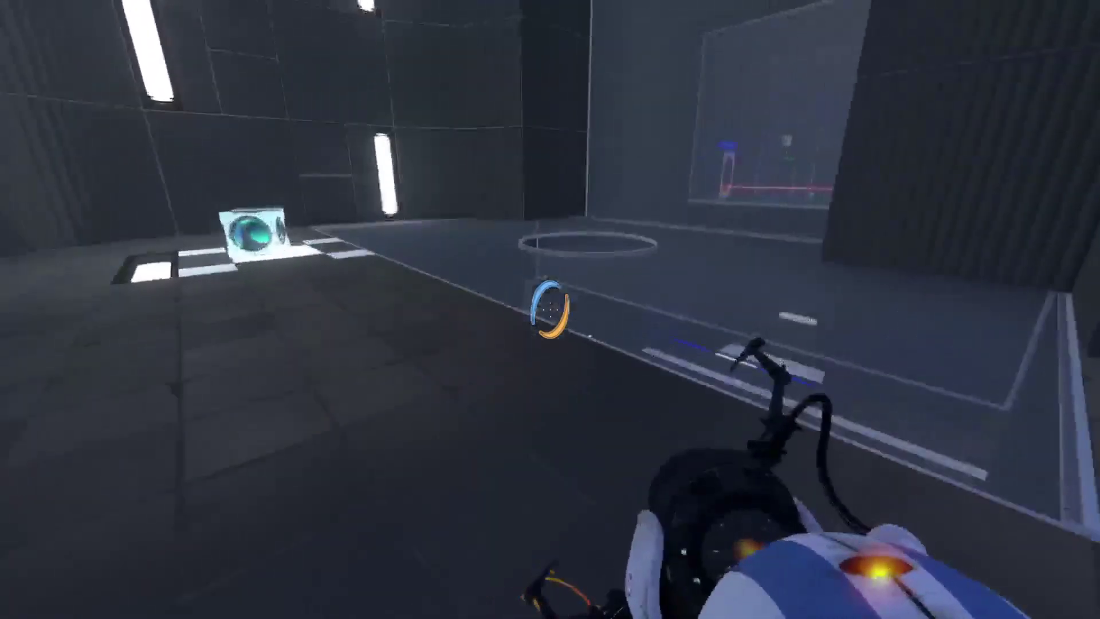
key("w")
key("w")
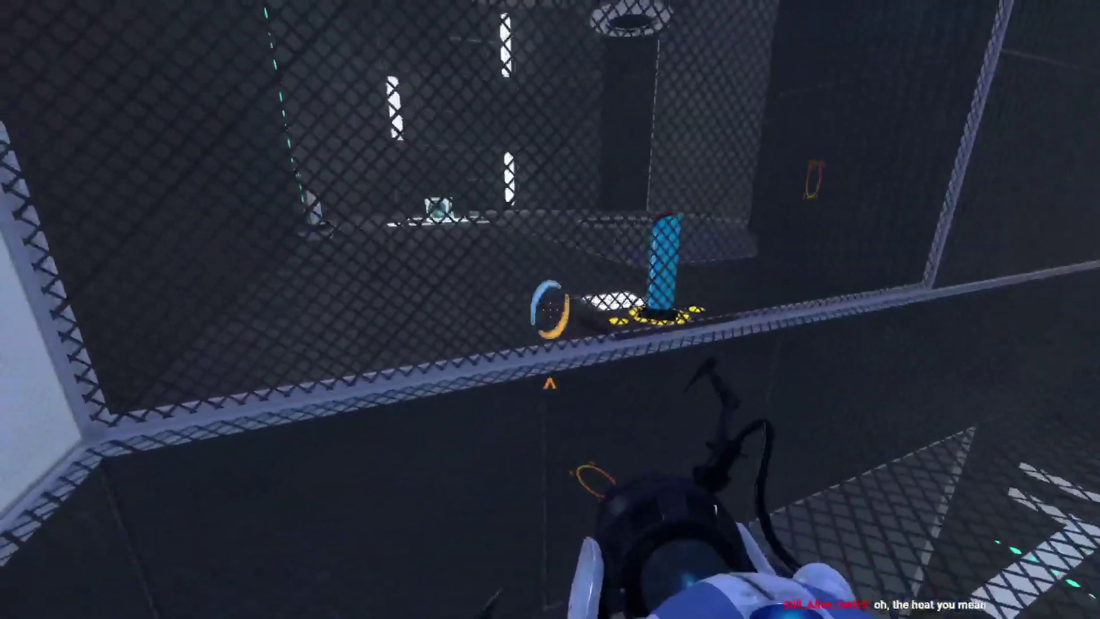
- Place a blue portal on the white wall, pass through the orange portal, and enter the next chamber
left_click(550, 310)
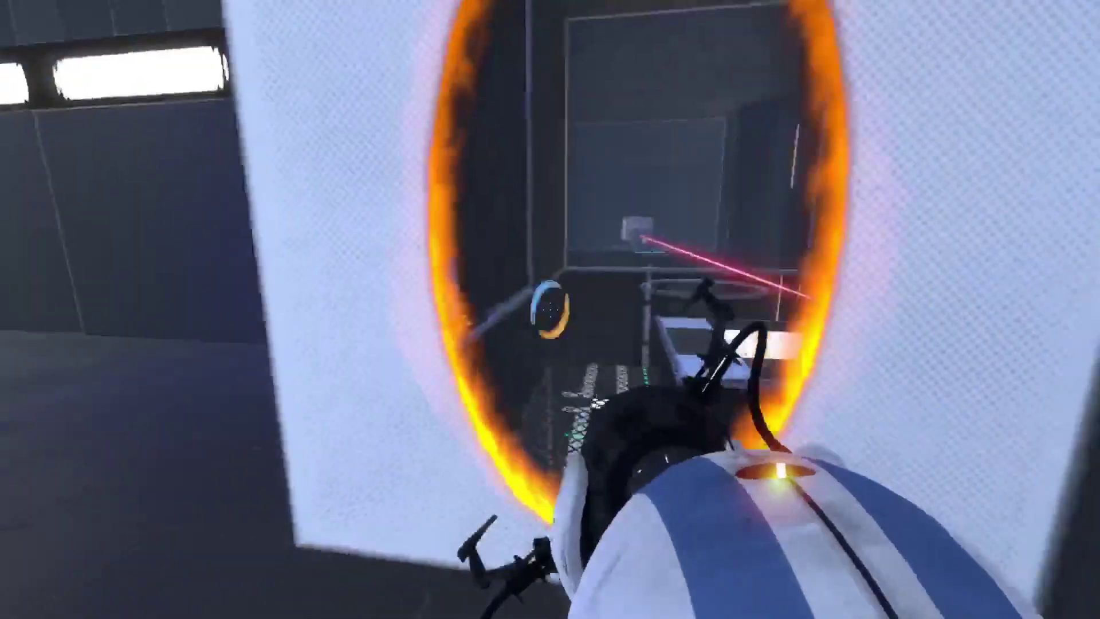
key("w")
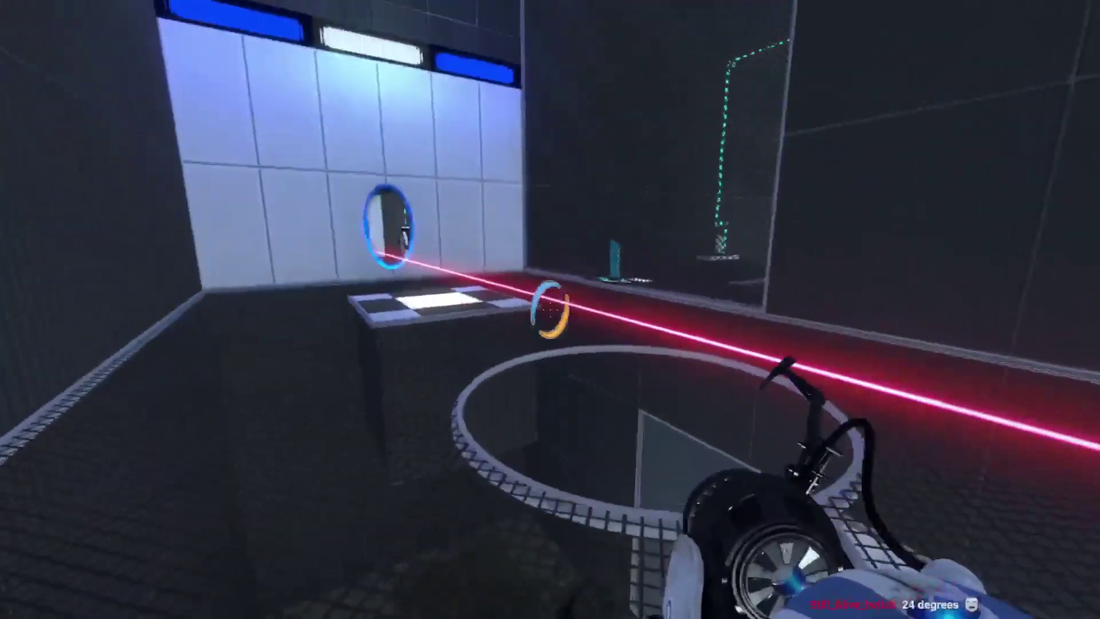
key("w")
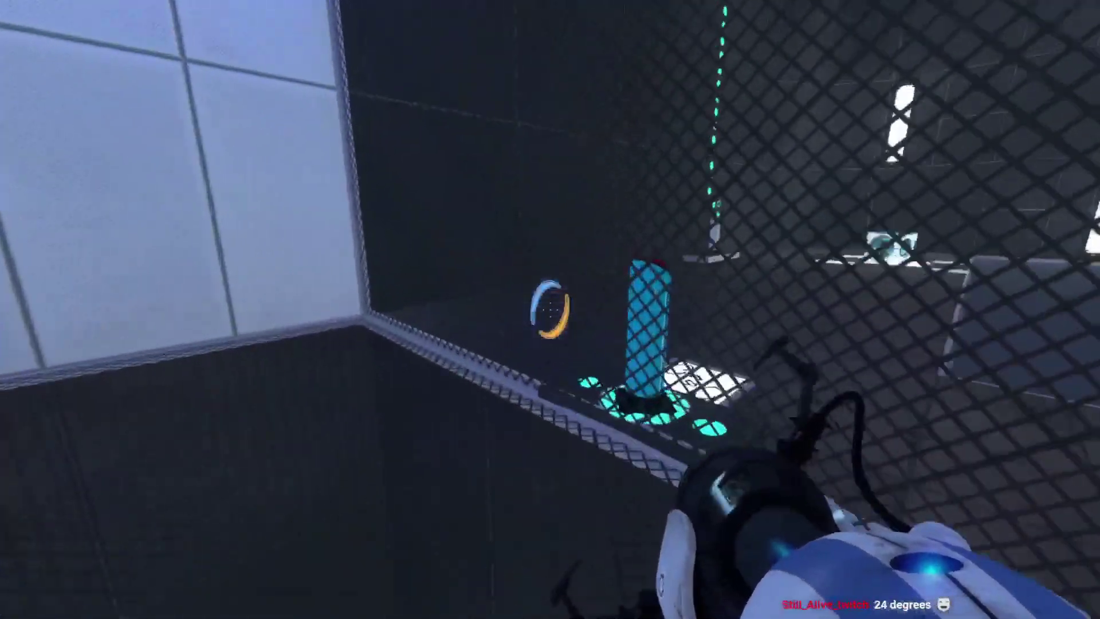
key("w")
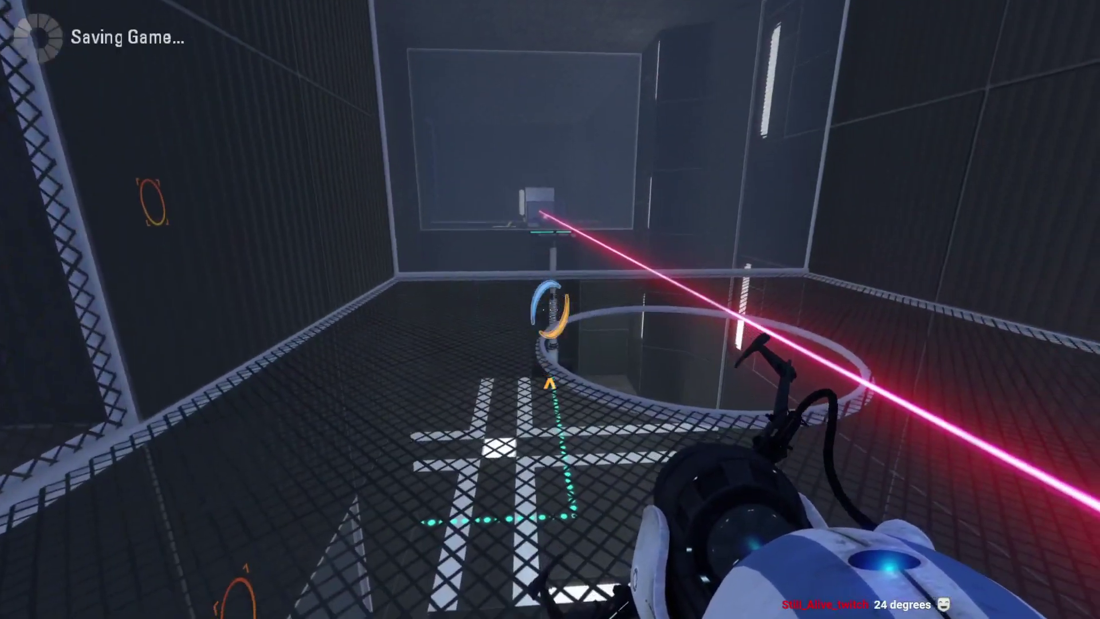
key("w")
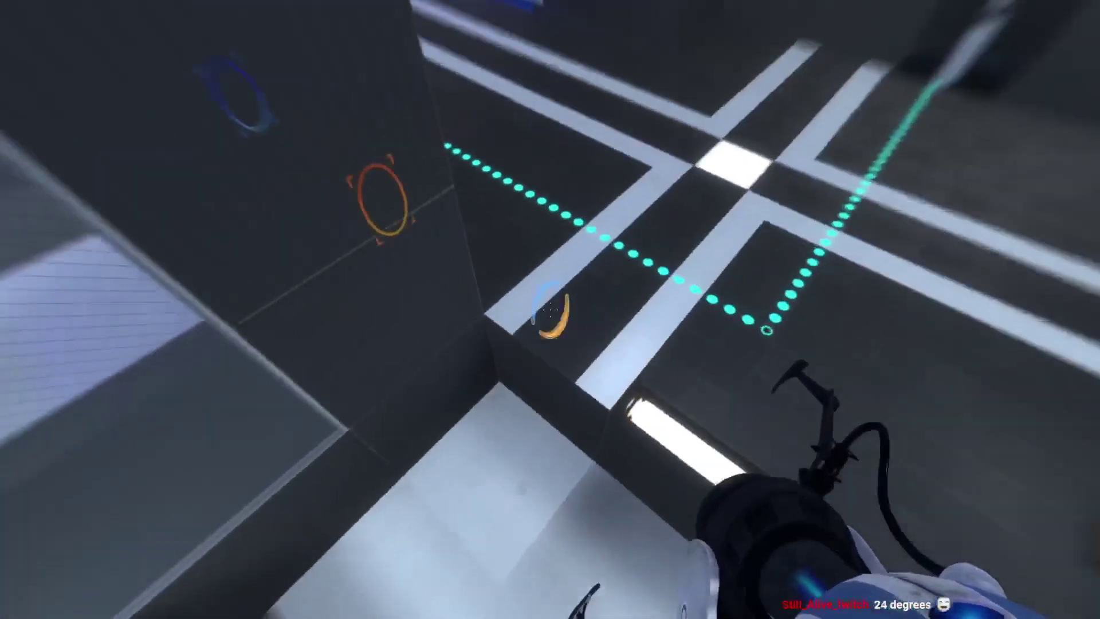
- Follow the cyan-dotted path across the lit chamber, past the laser, and through the orange portal
key("w")
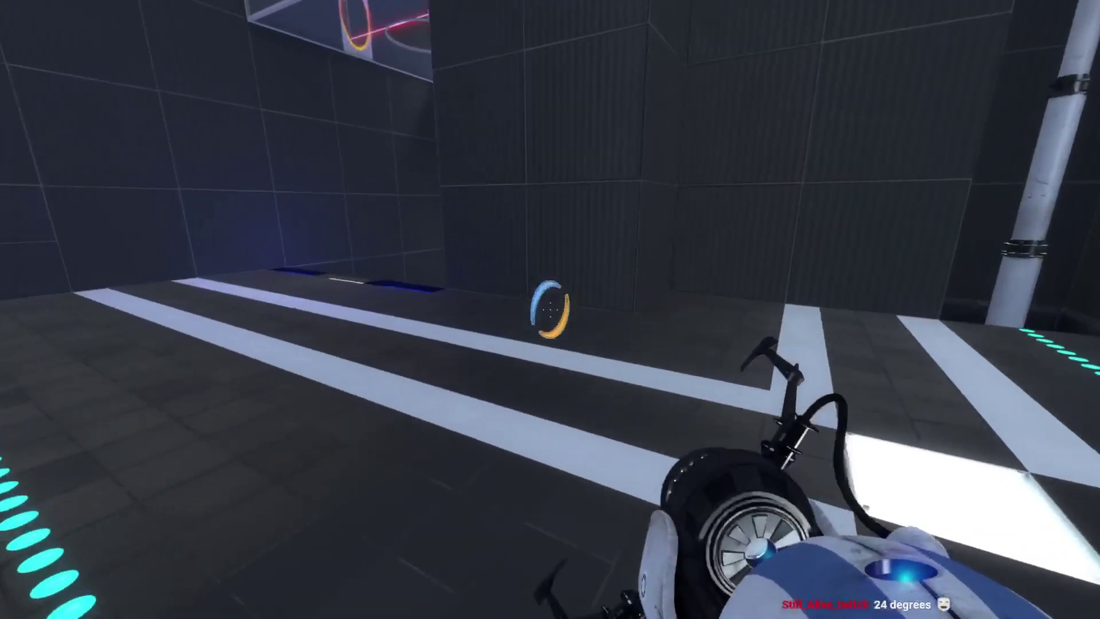
key("w")
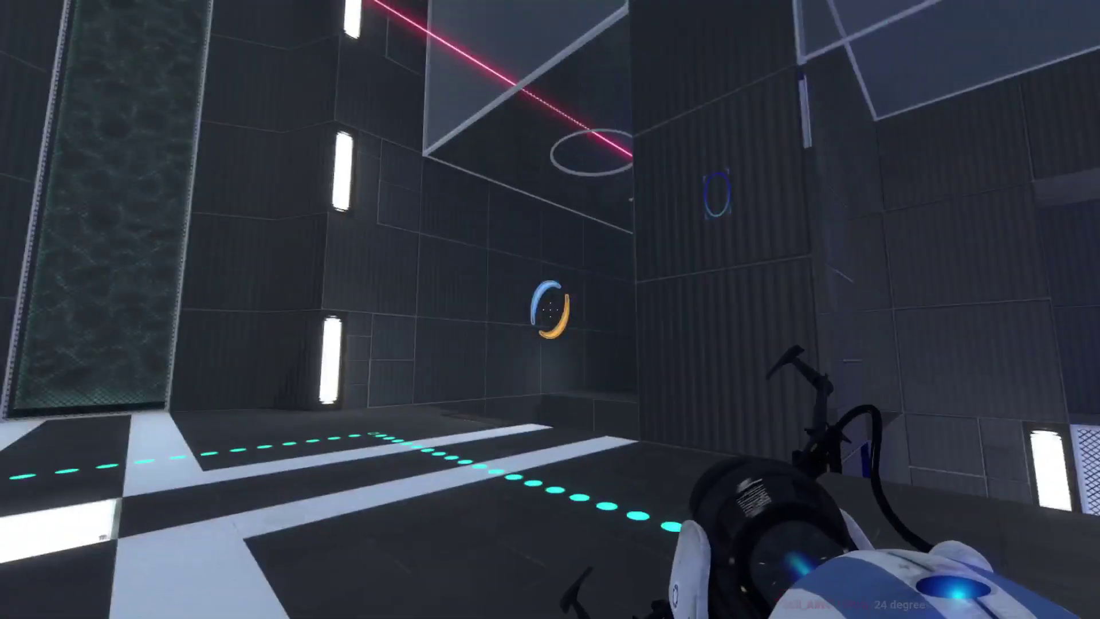
key("w")
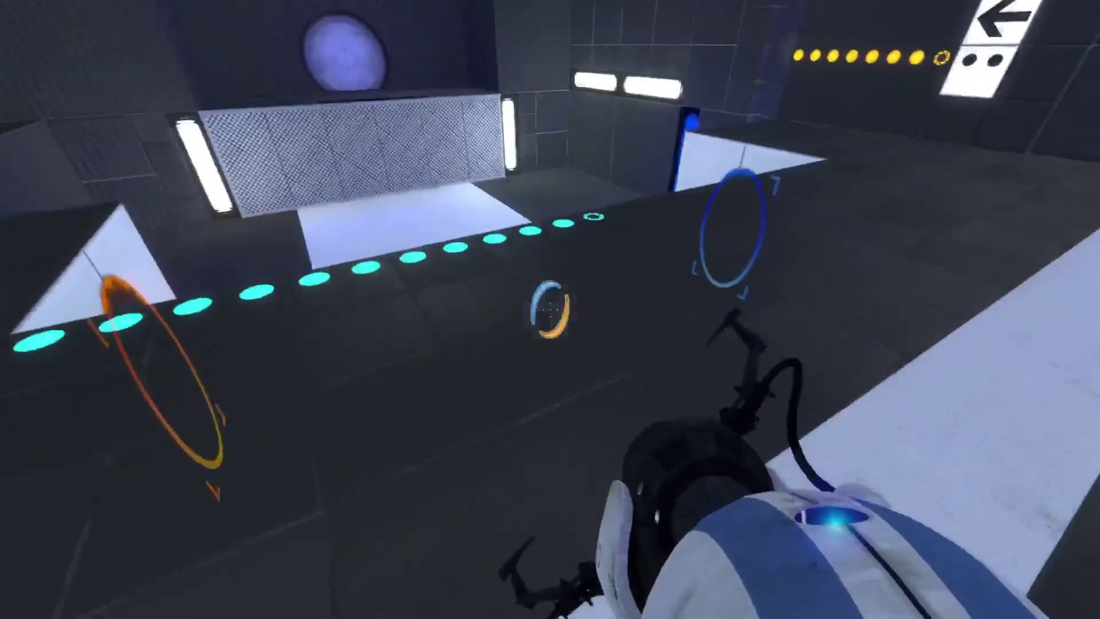
key("w")
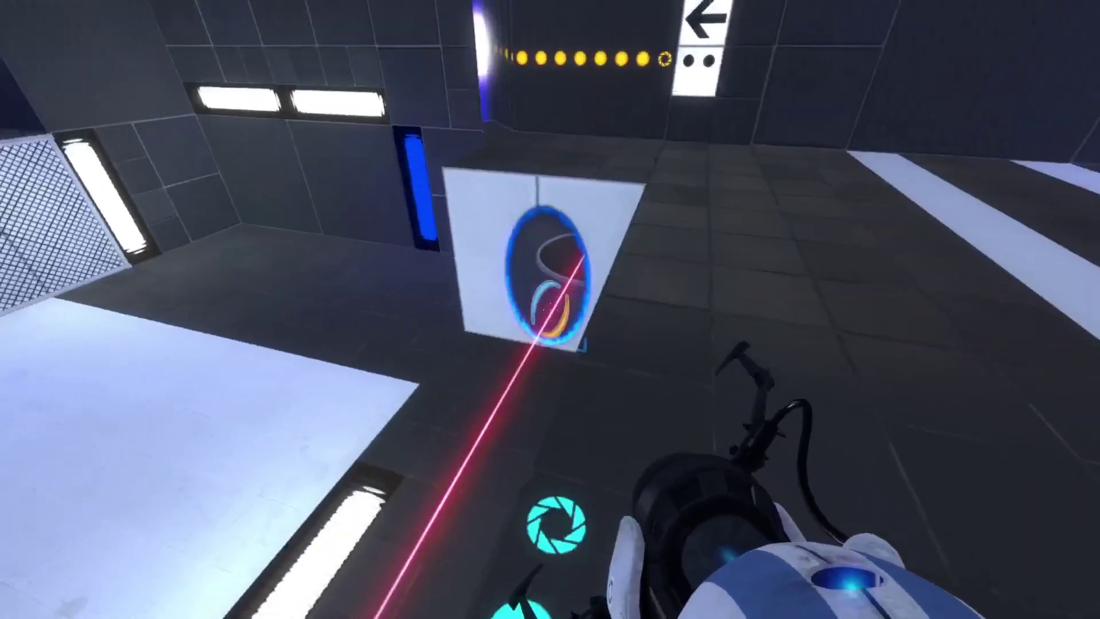
key("w")
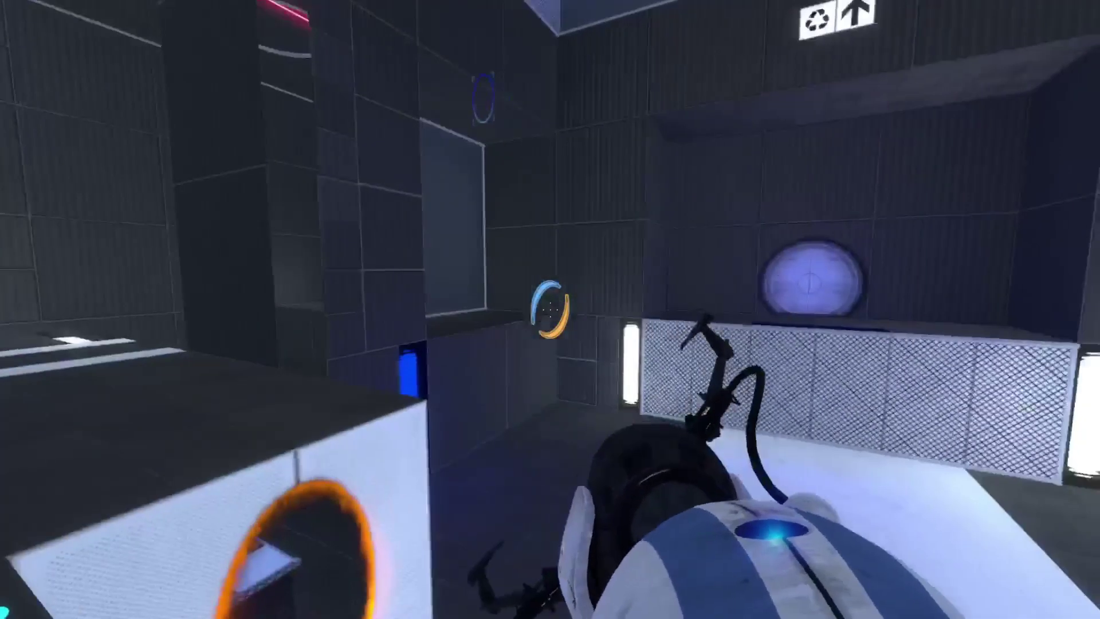
- Cross the striped floor, drop through the floor portal, and face the glass box
key("w")
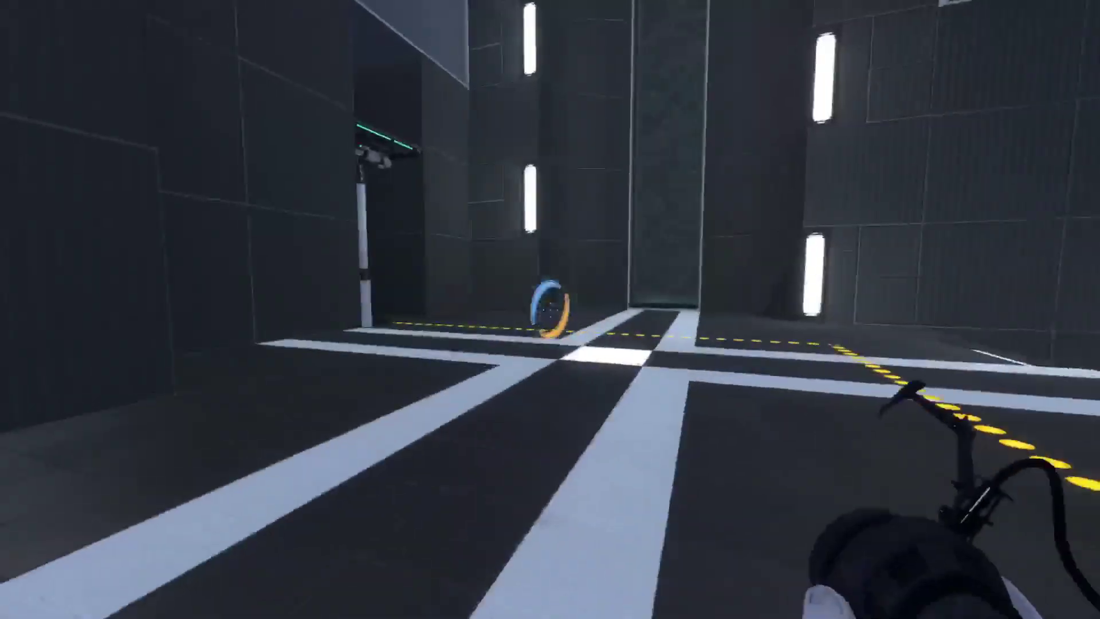
key("w")
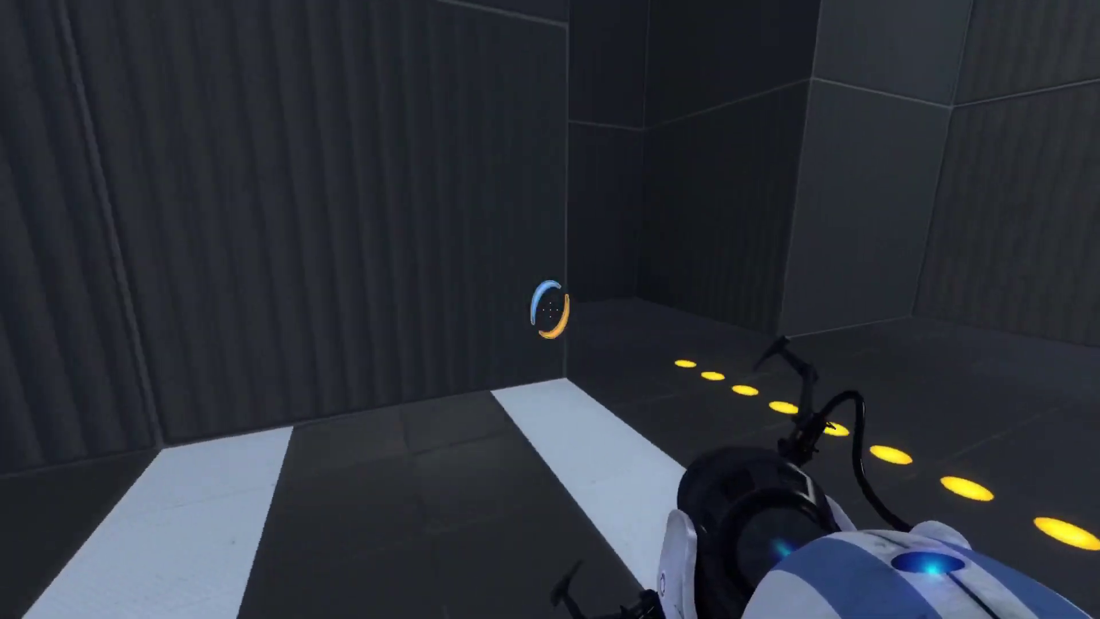
key("w")
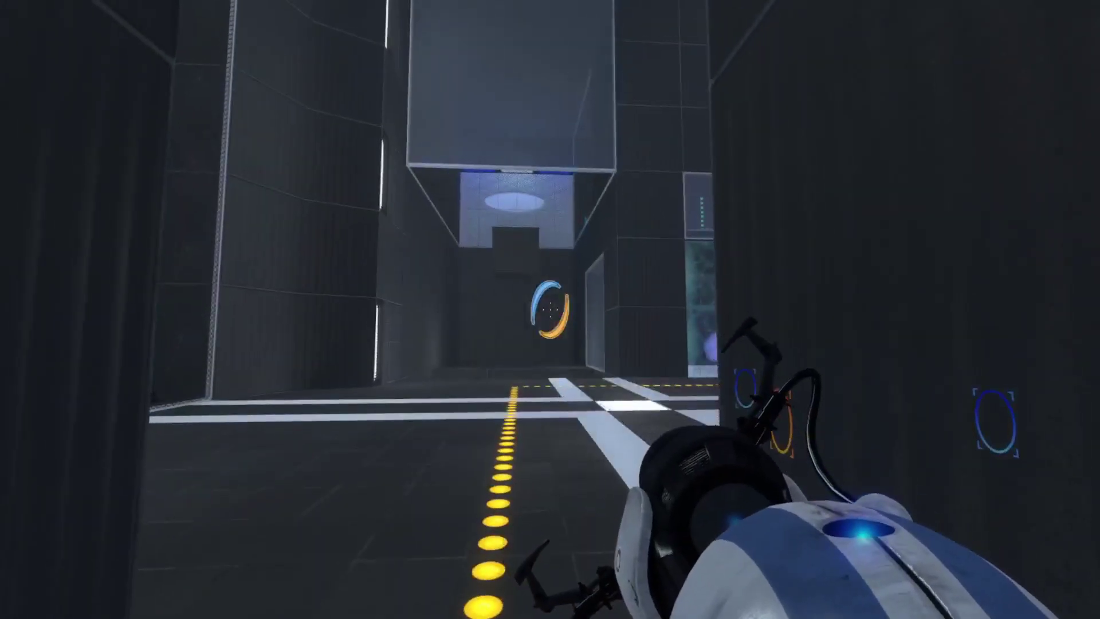
key("w")
key("w")
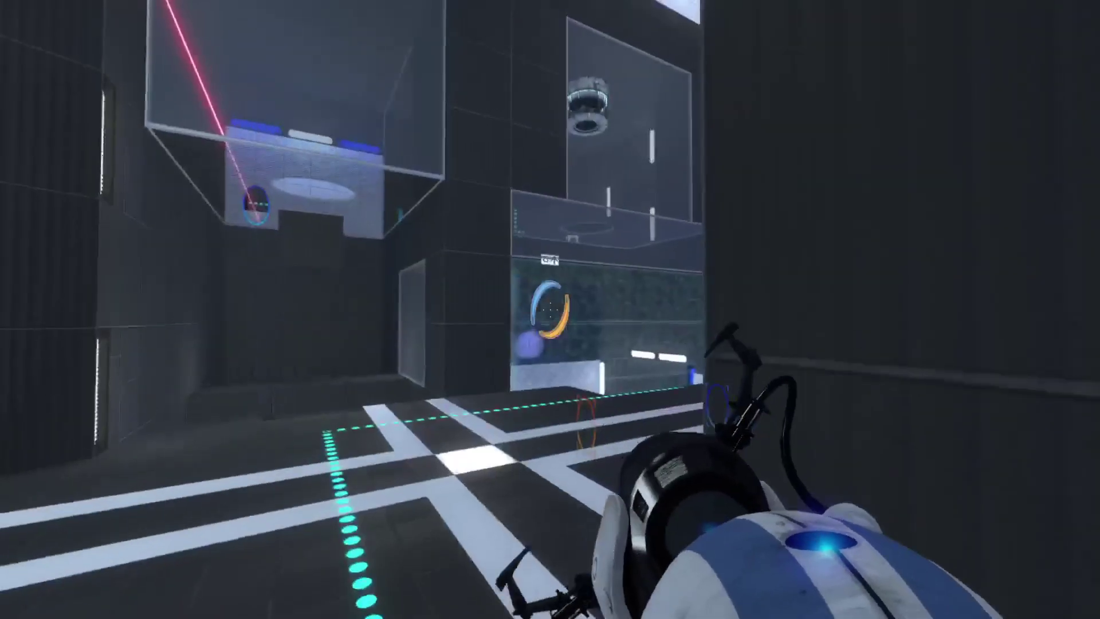
key("w")
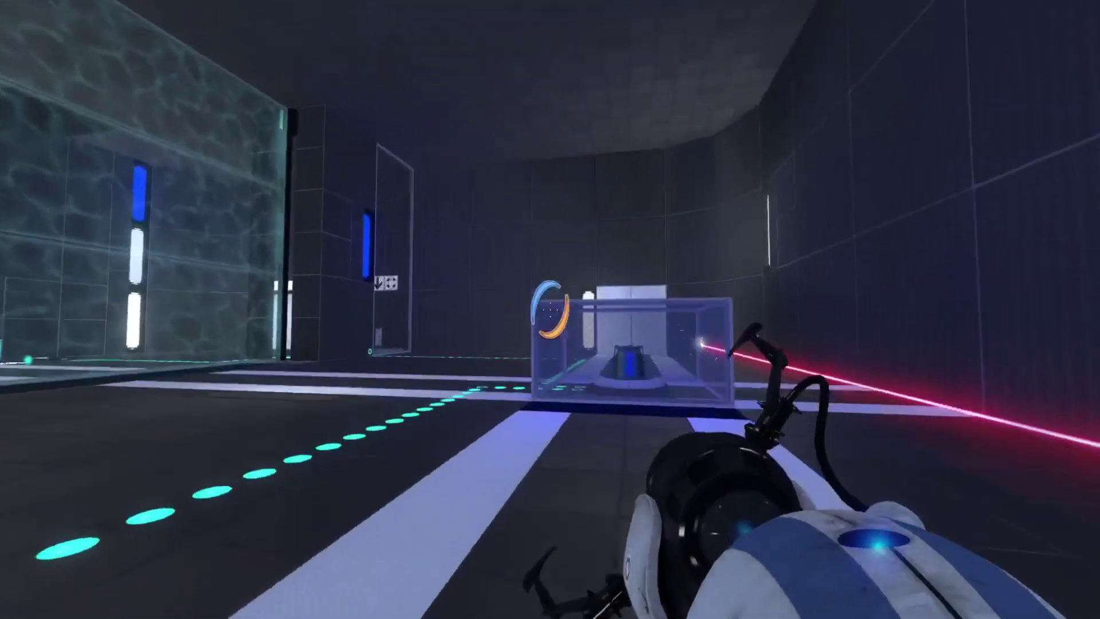
key("w")
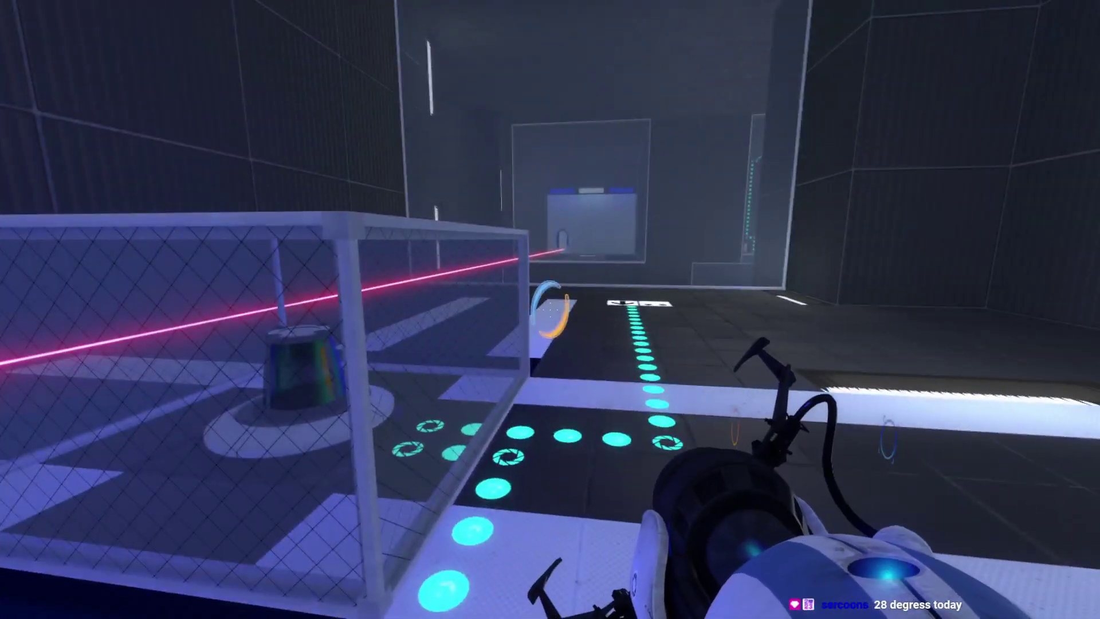
- Look over the glass box, white wall and ceiling panel, then follow the dotted line to the mesh cage
key("s")
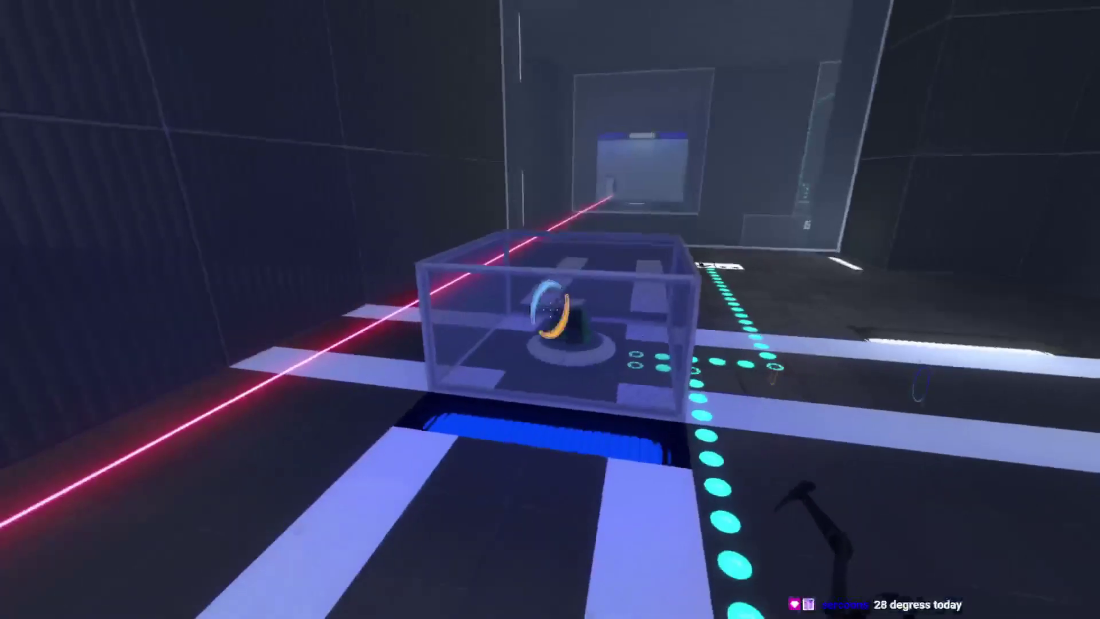
key("w")
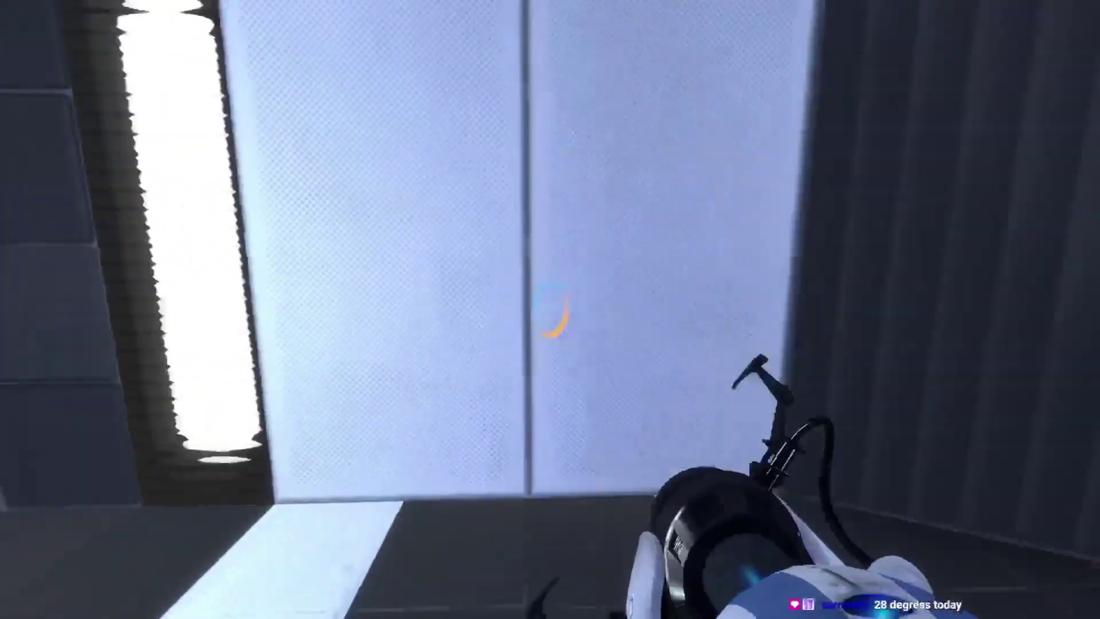
key("w")
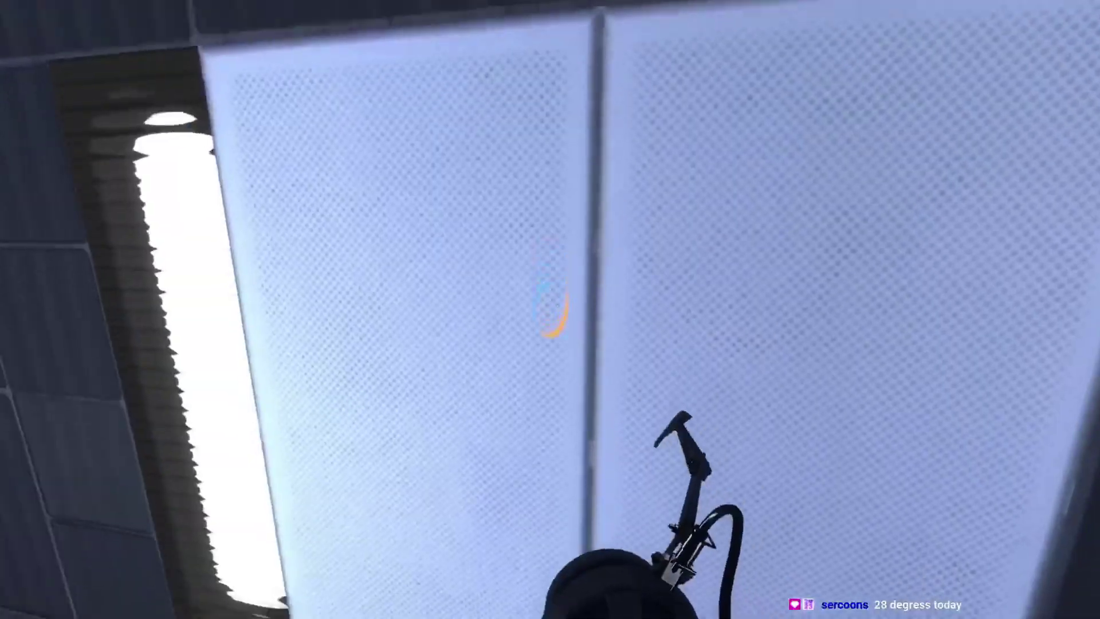
key("w")
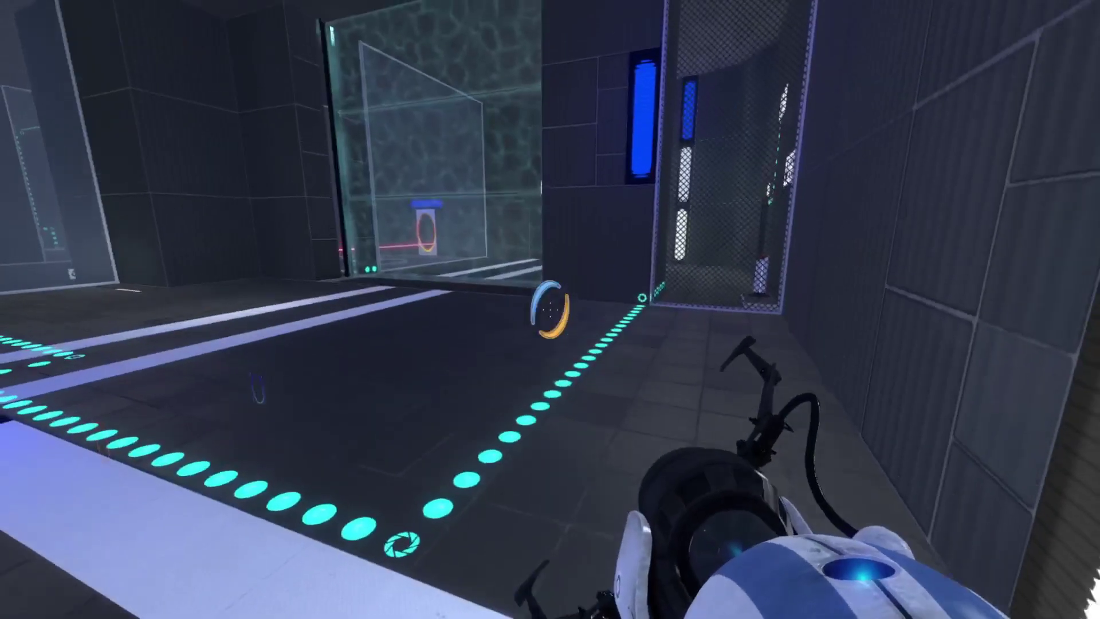
key("w")
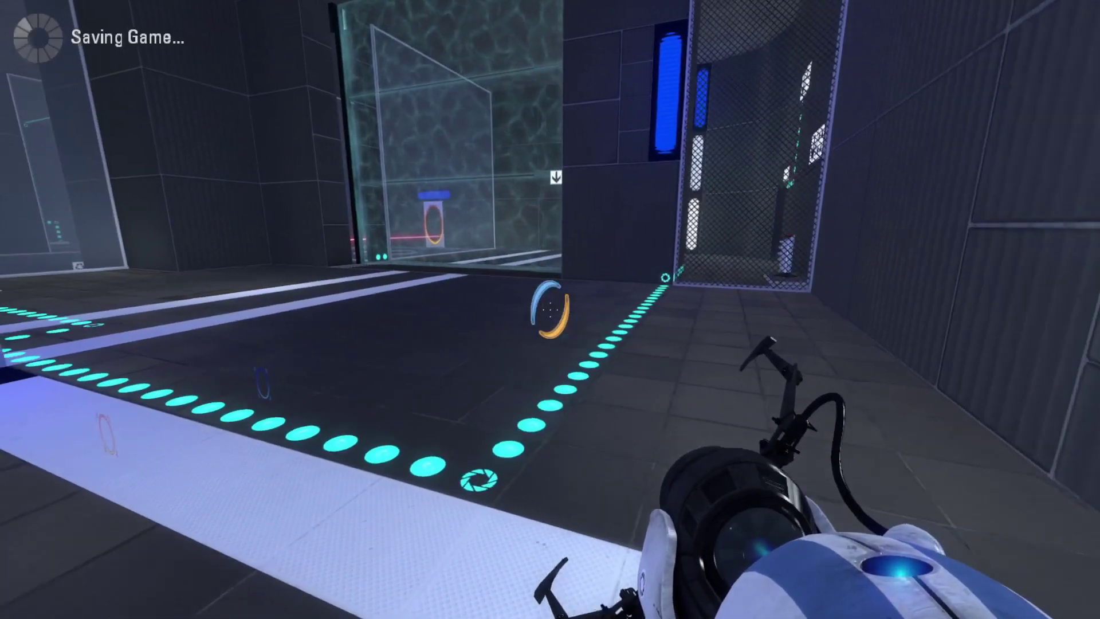
key("w")
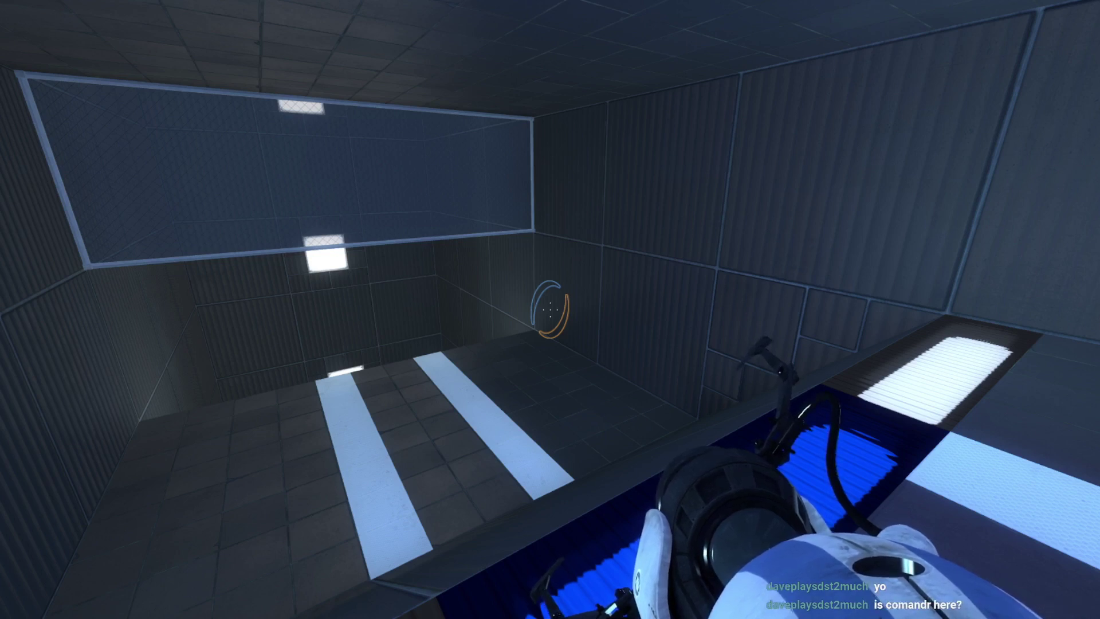
- Cross the striped room and bounce off the blue gel pool toward the far wall
key("w")
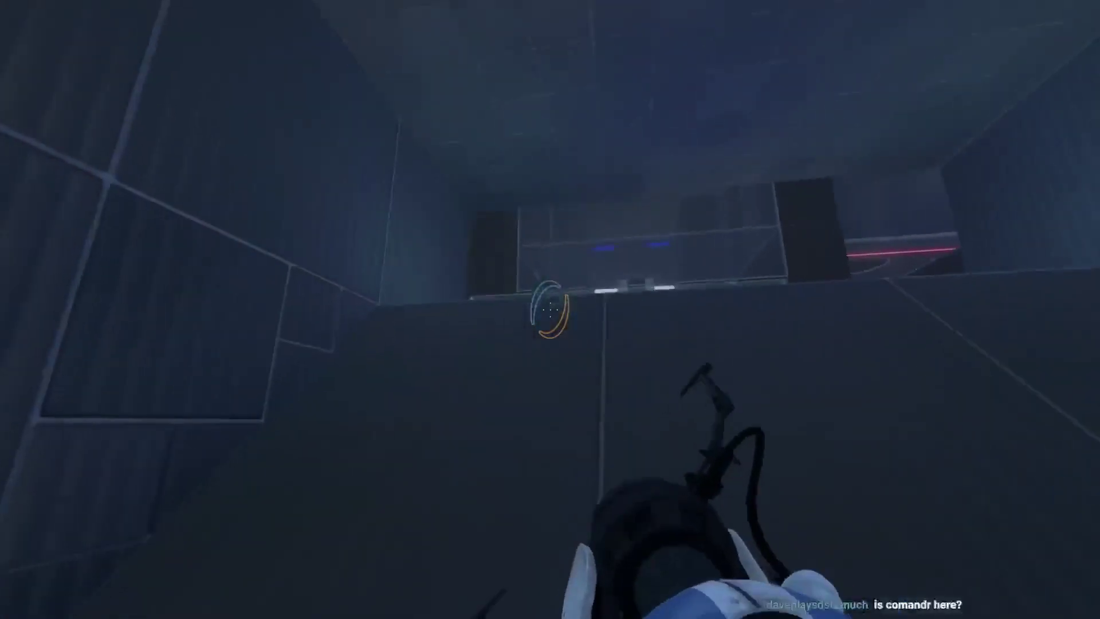
key("w")
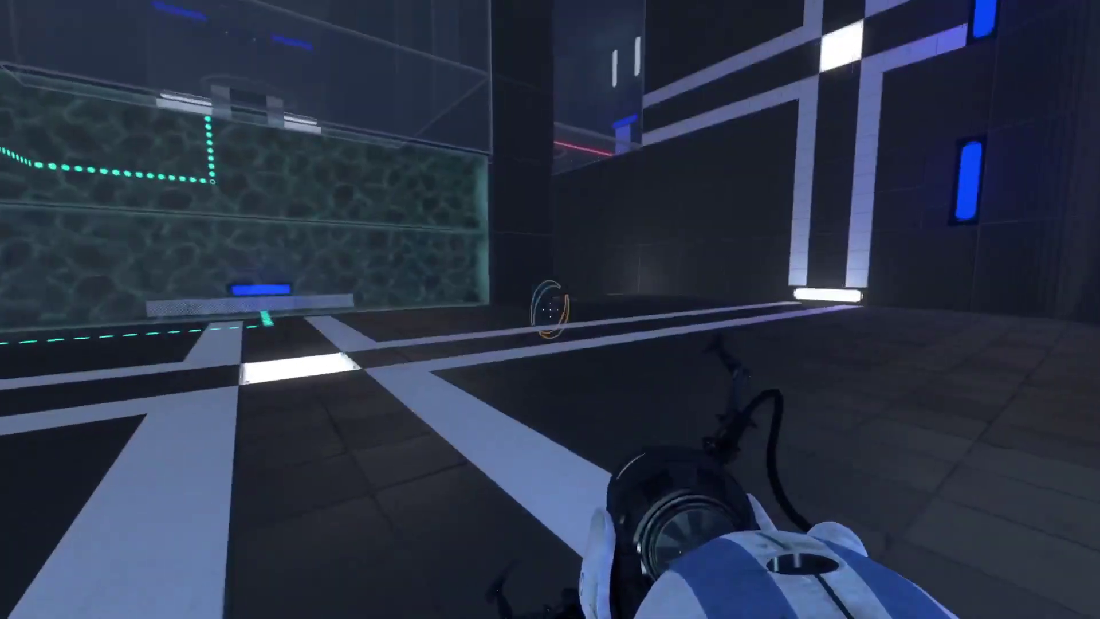
key("w")
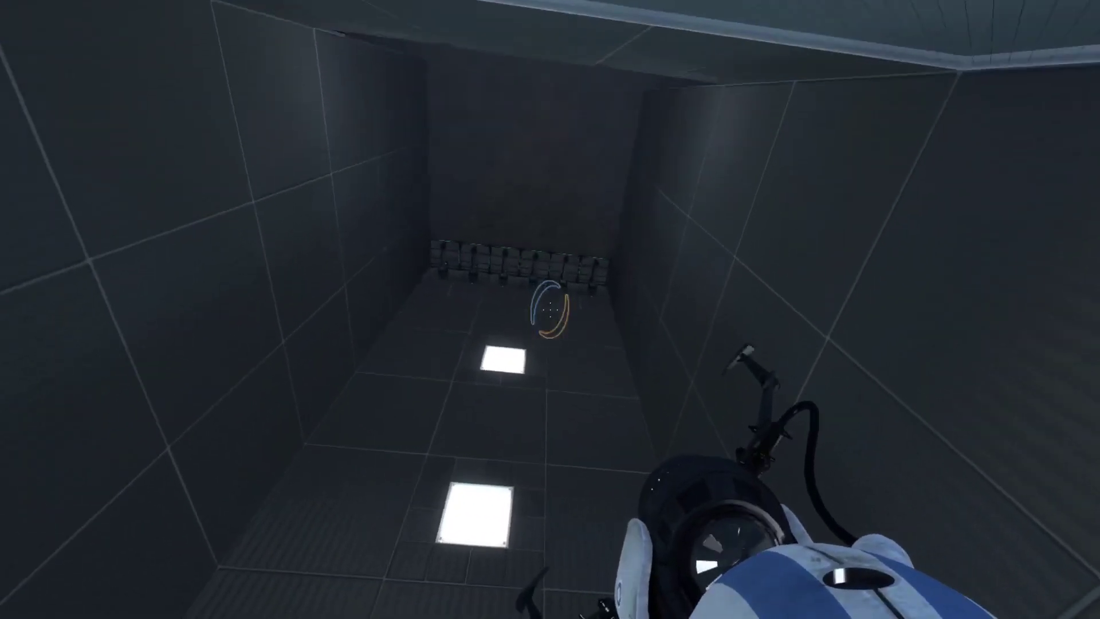
- Climb onto the upper ledge, press the pedestal button, and walk up the ramp into the chamber
key("w")
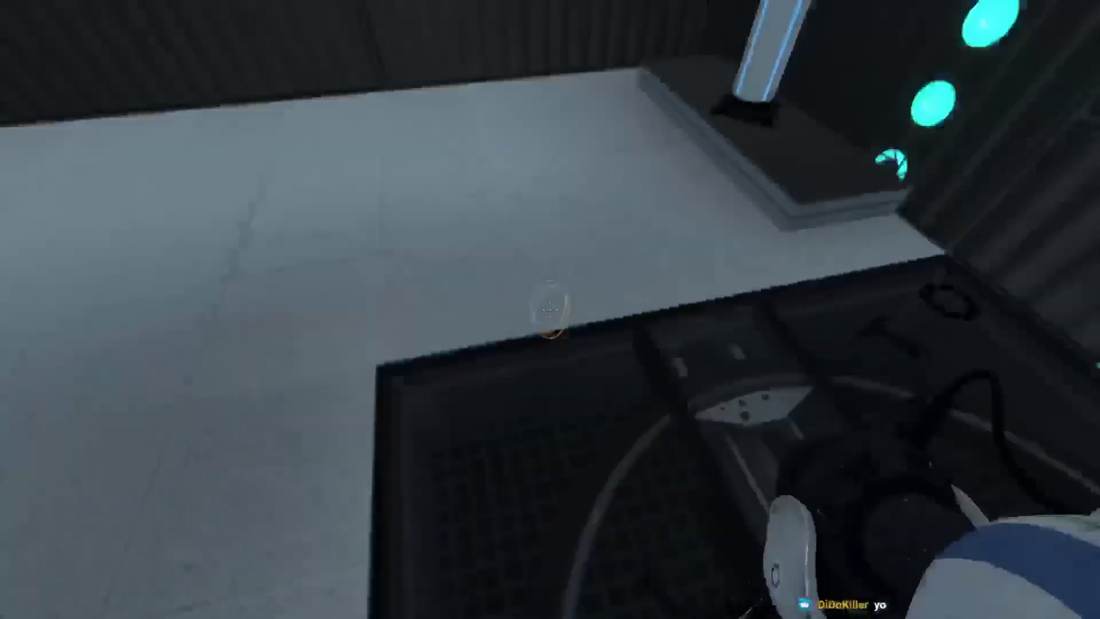
key("e")
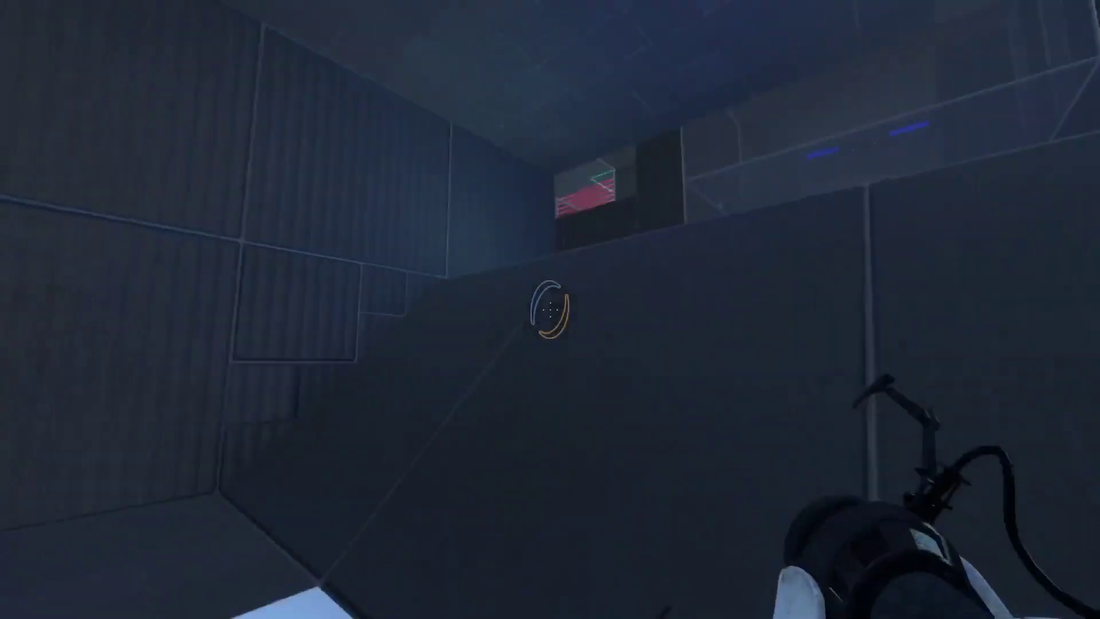
key("w")
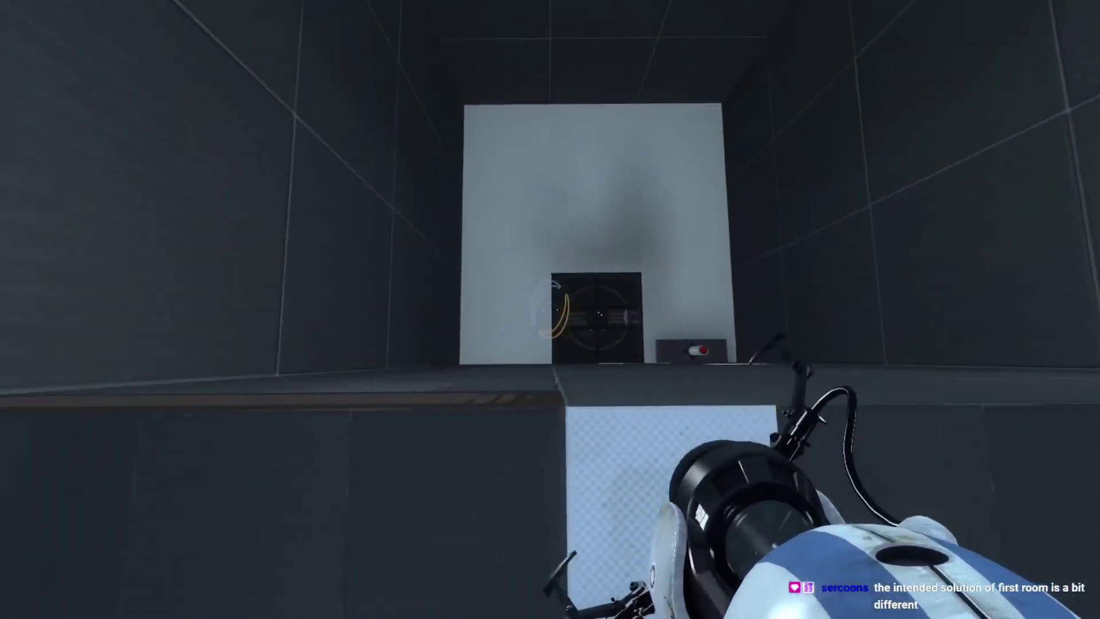
- Place blue and orange portals on the white panel, side-room floor and far wall, then enter the laser room
left_click(550, 310)
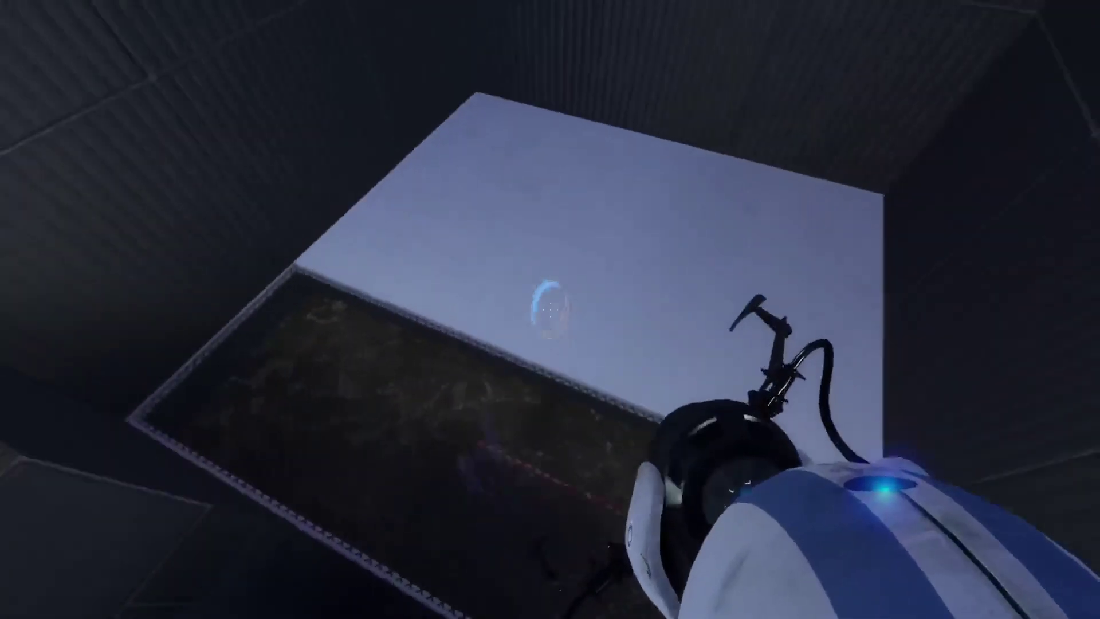
right_click(550, 310)
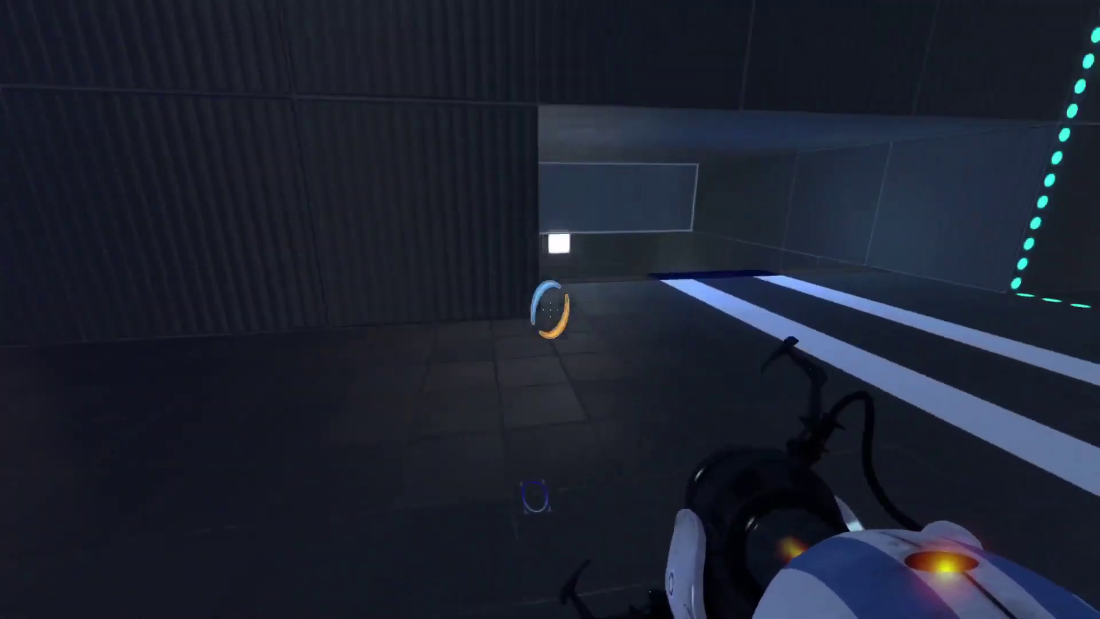
left_click(550, 309)
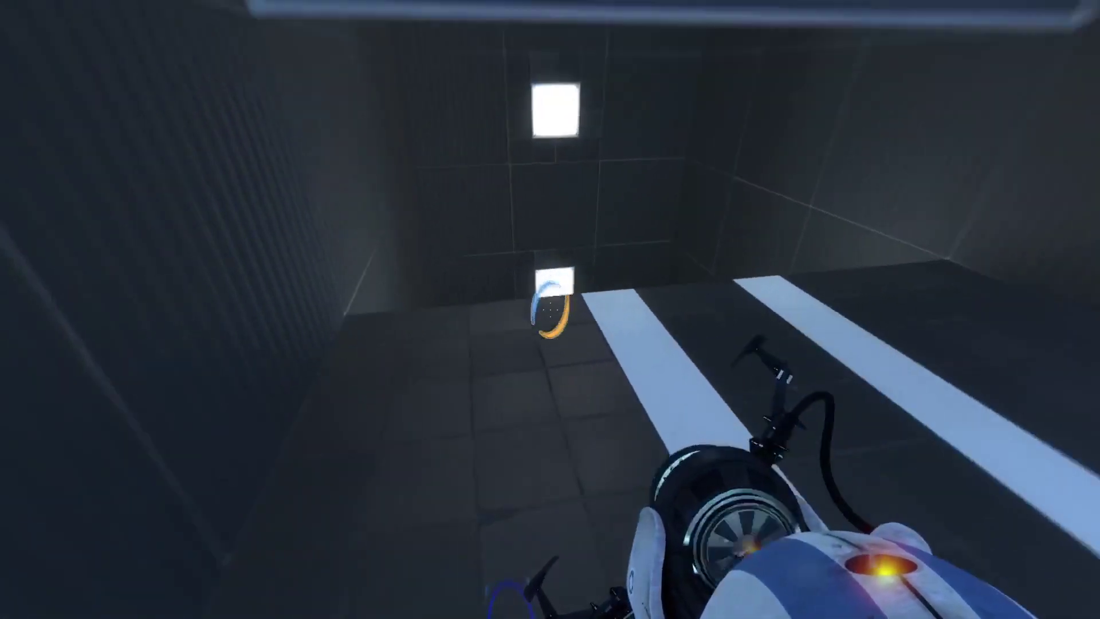
left_click(550, 309)
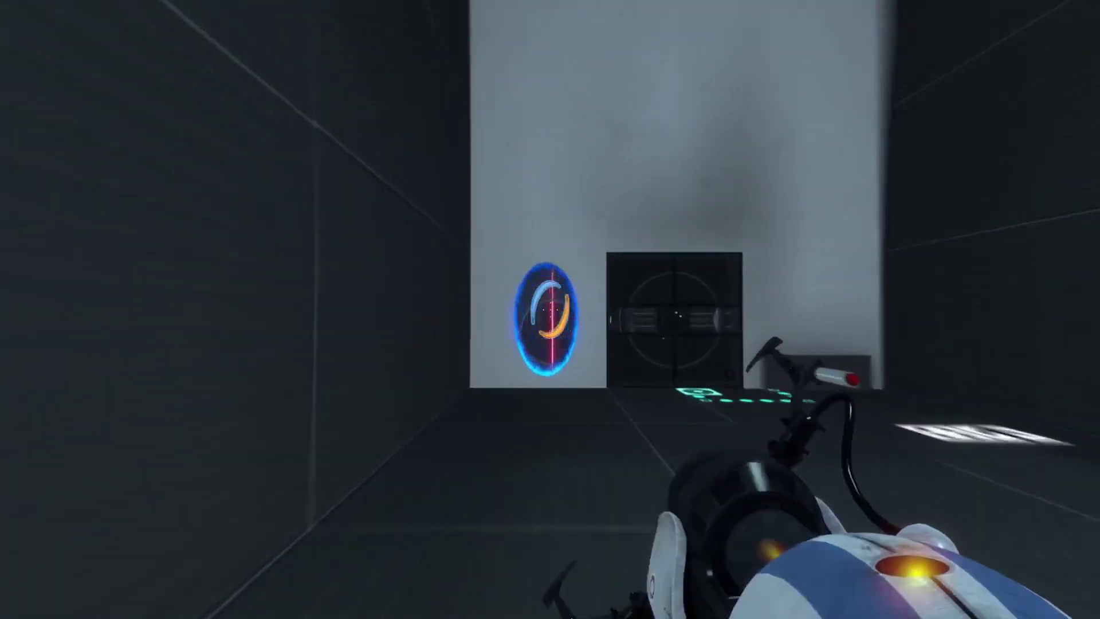
key("w")
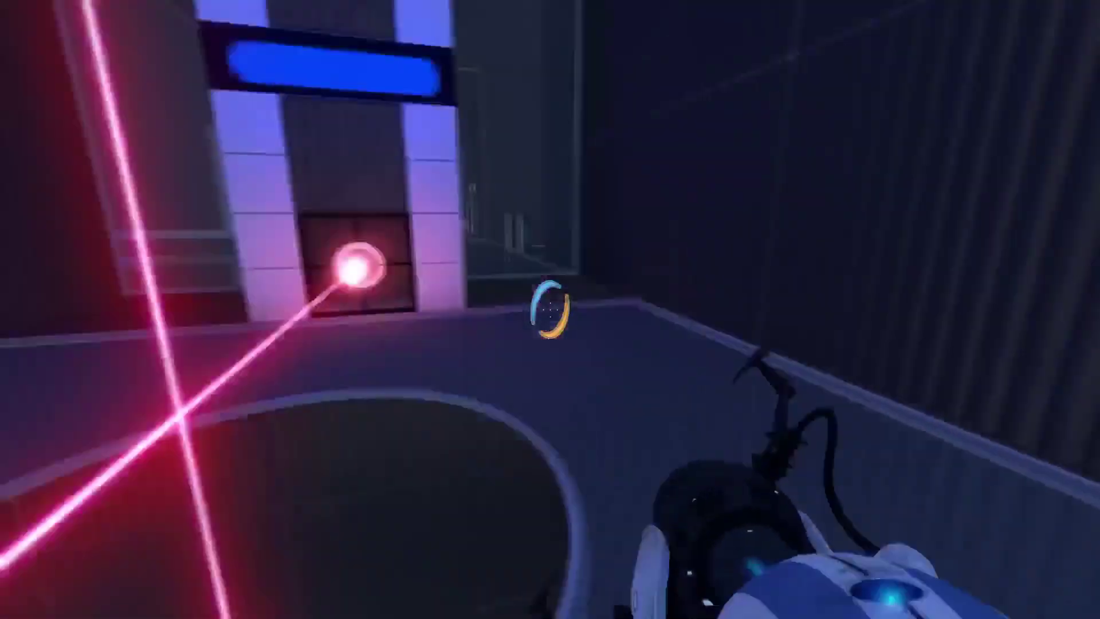
- Drop an orange portal on the floor panel, pass through, and walk the corridor to the glass water wall
right_click(550, 309)
key("w")
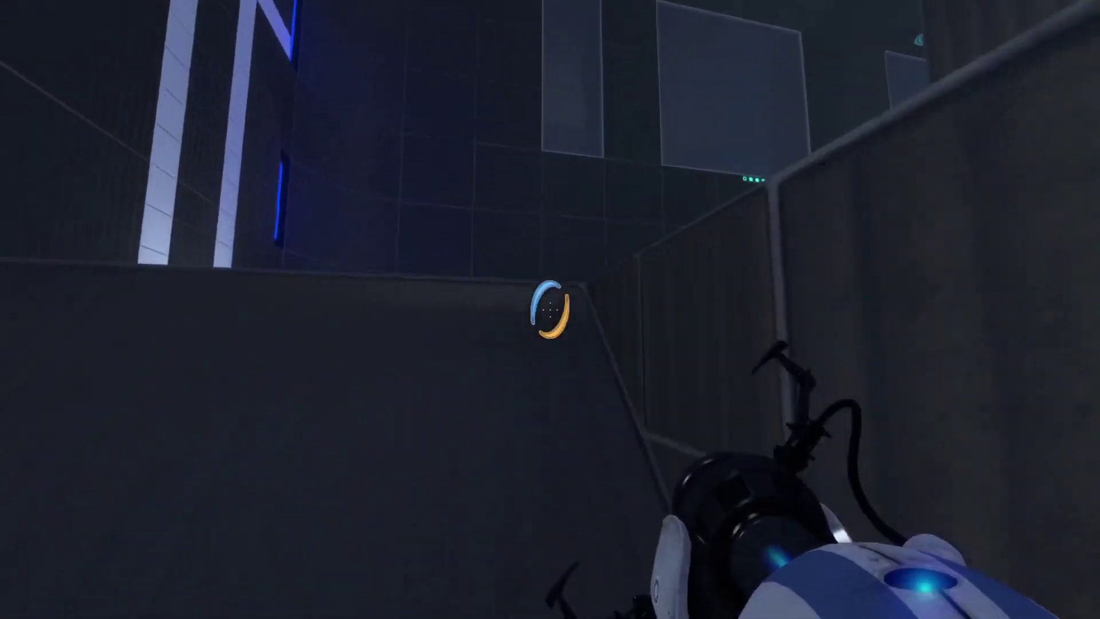
key("w")
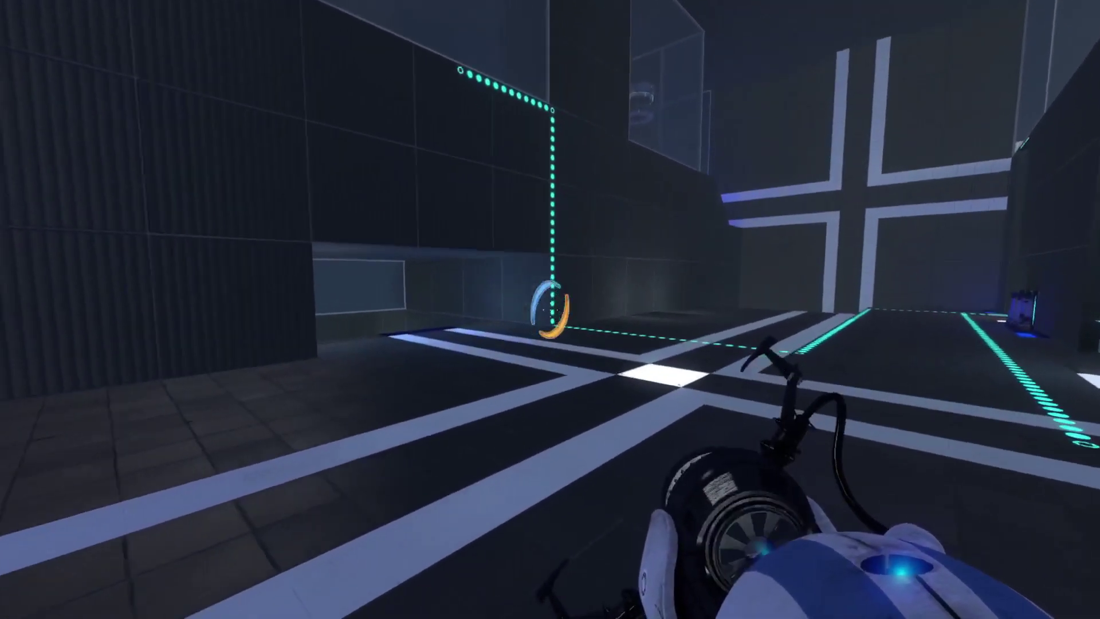
key("w")
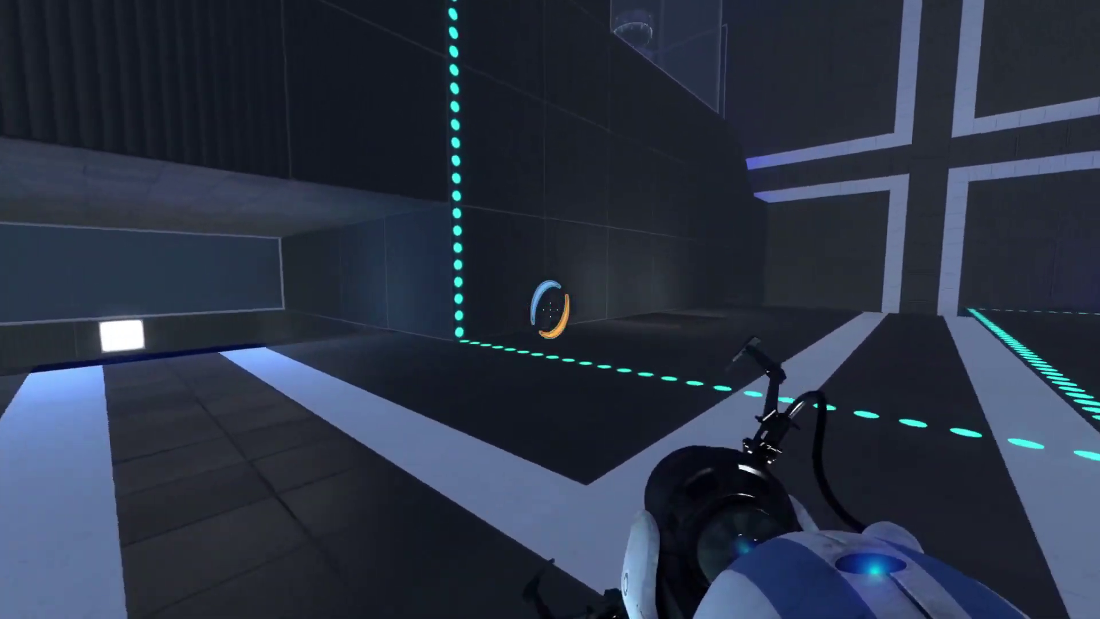
key("w")
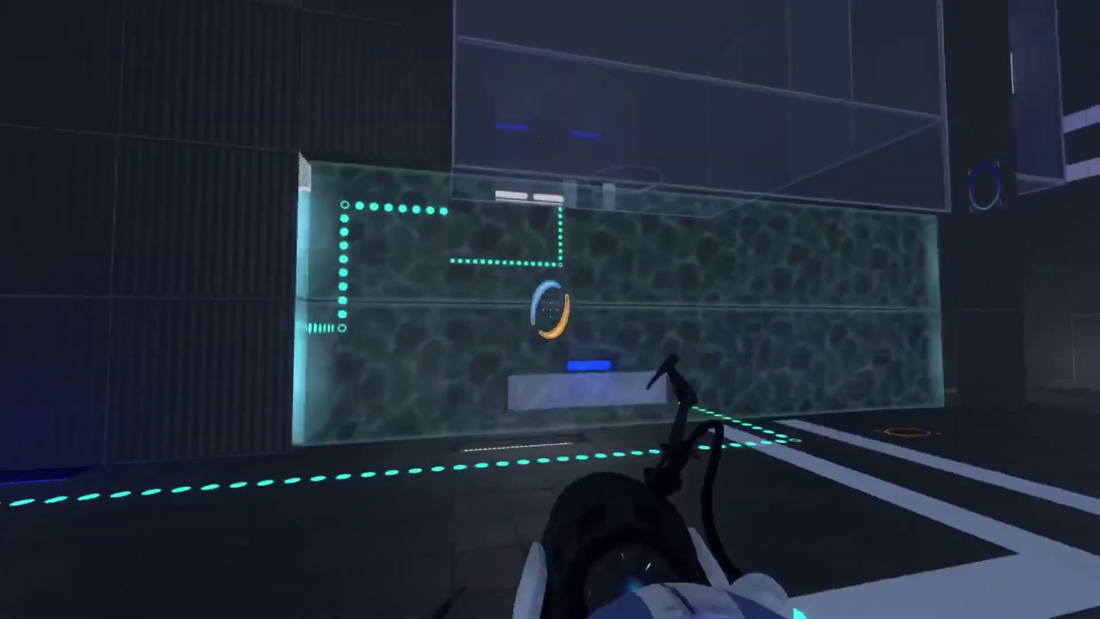
key("w")
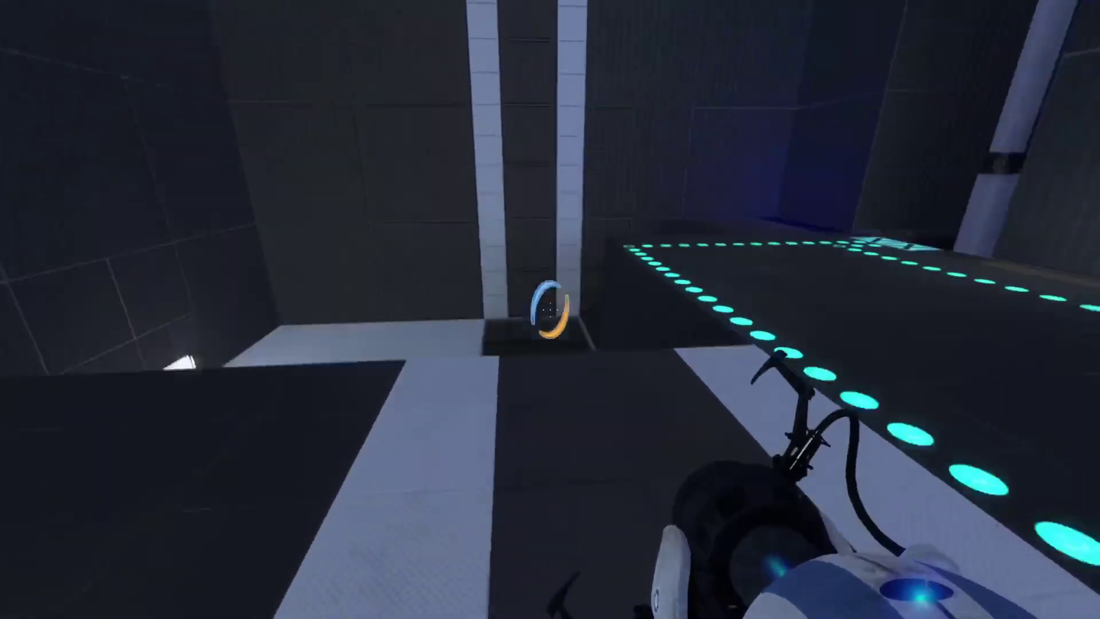
- Look toward the turret and the white-cross corridor, then put a blue portal on the white wall panel
key("w")
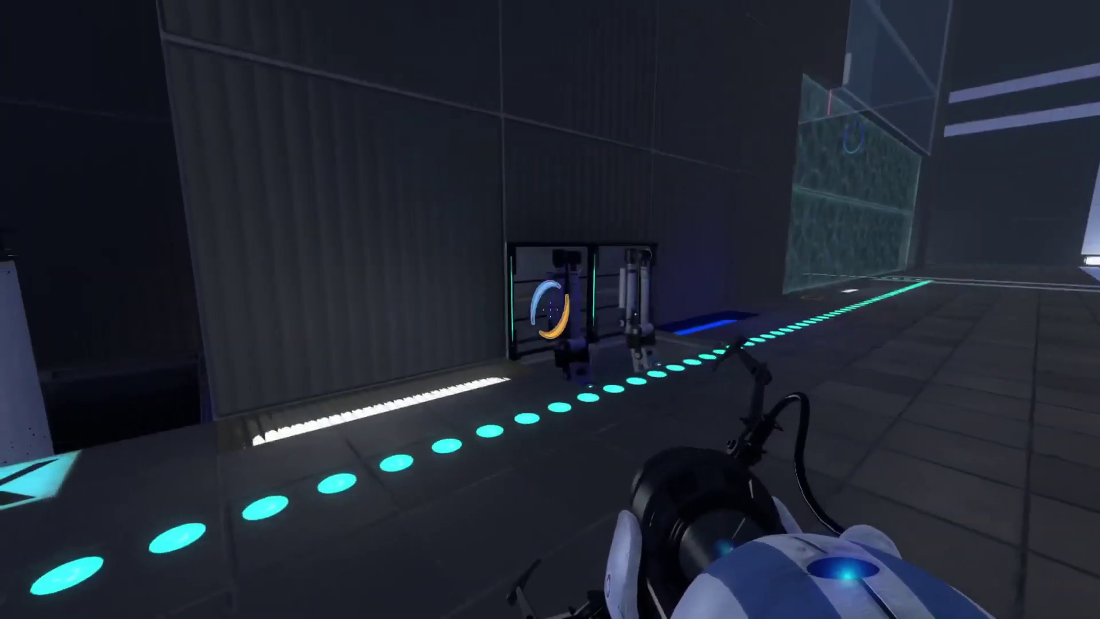
key("w")
key("w")
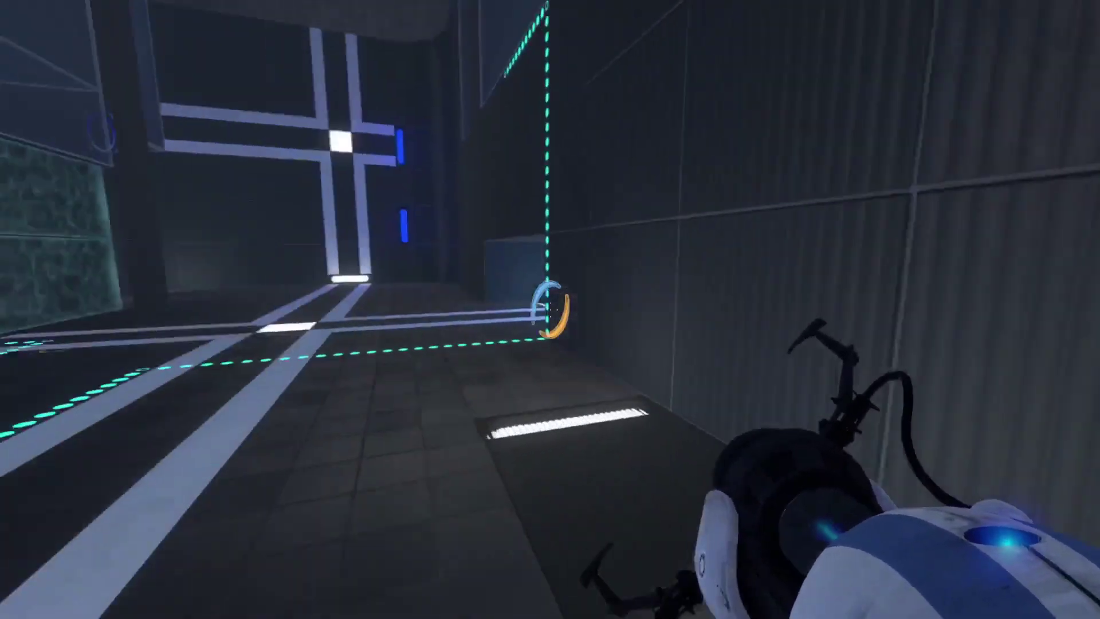
key("w")
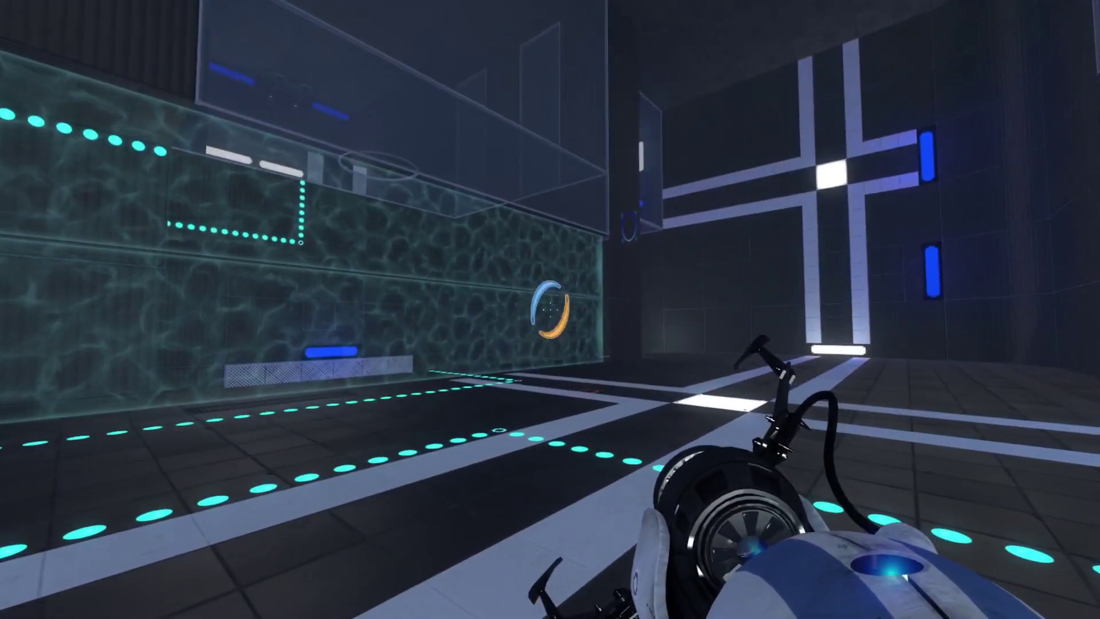
key("w")
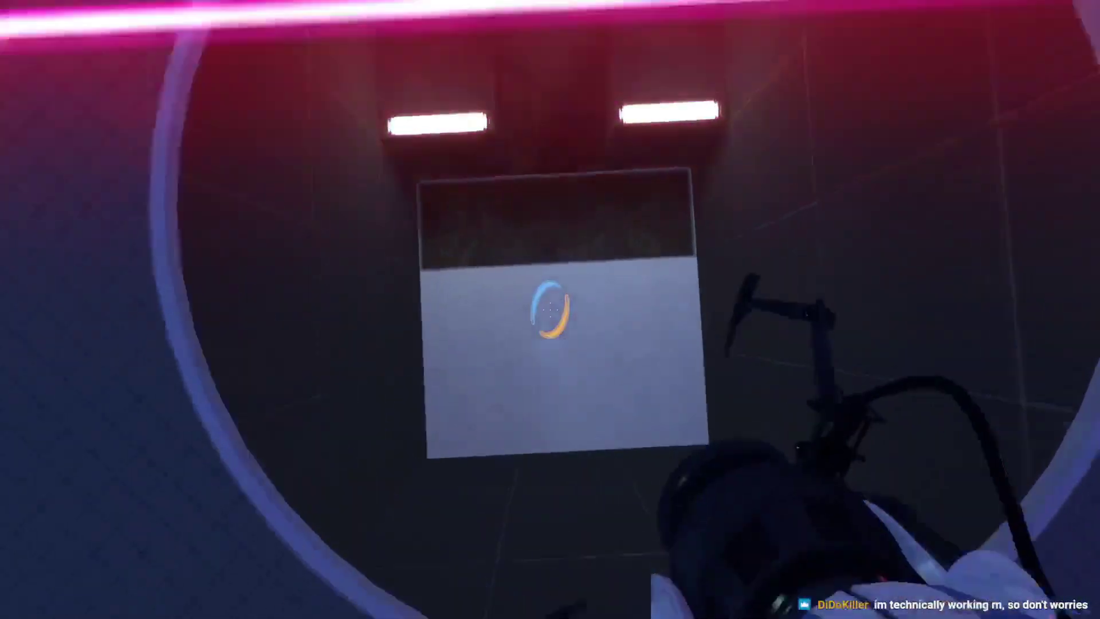
left_click(550, 309)
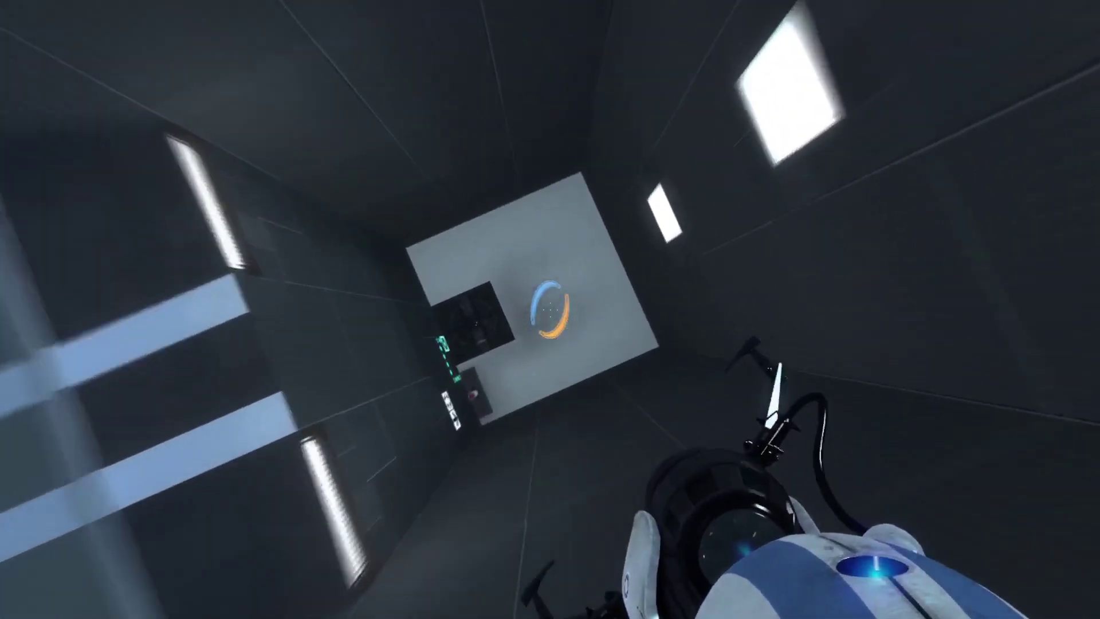
- Shoot a blue portal up the wall, then land an orange portal beside it on the white wall
left_click(550, 309)
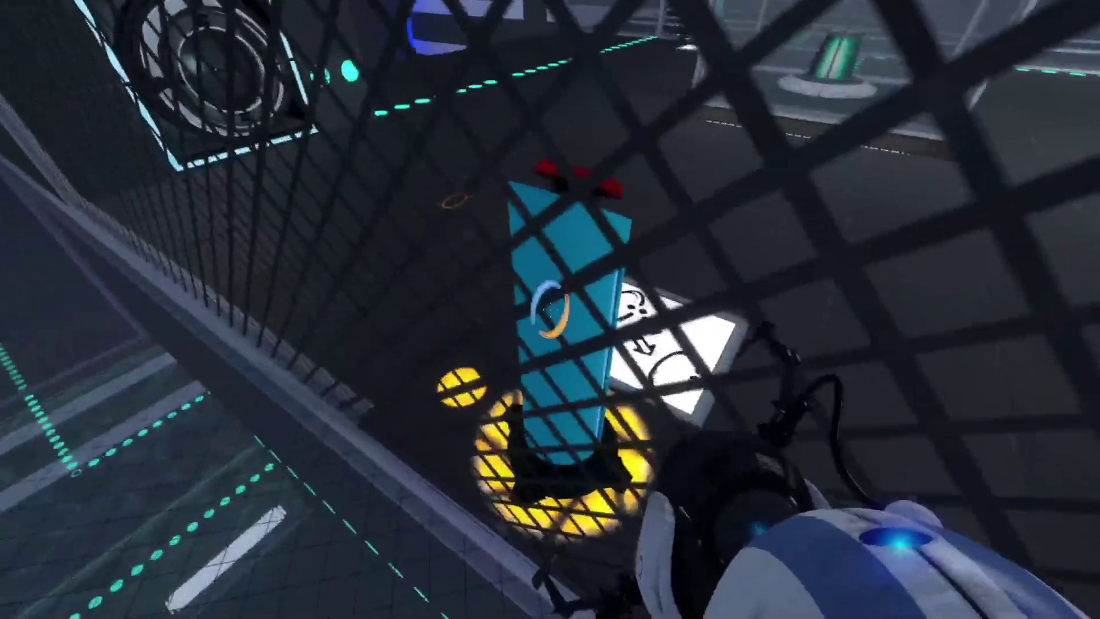
right_click(550, 310)
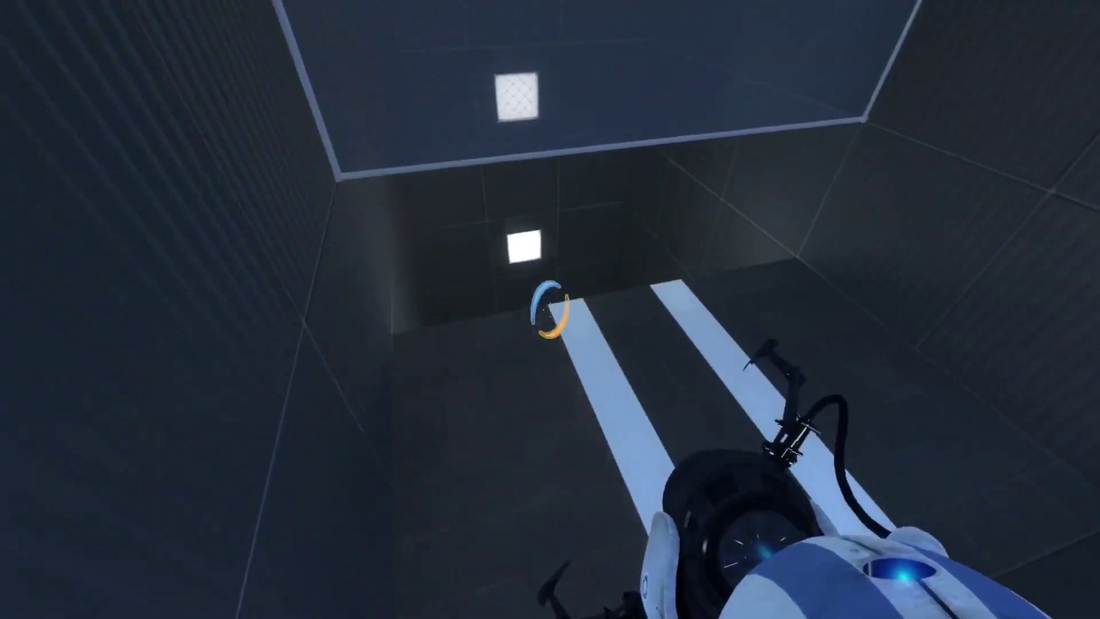
right_click(550, 309)
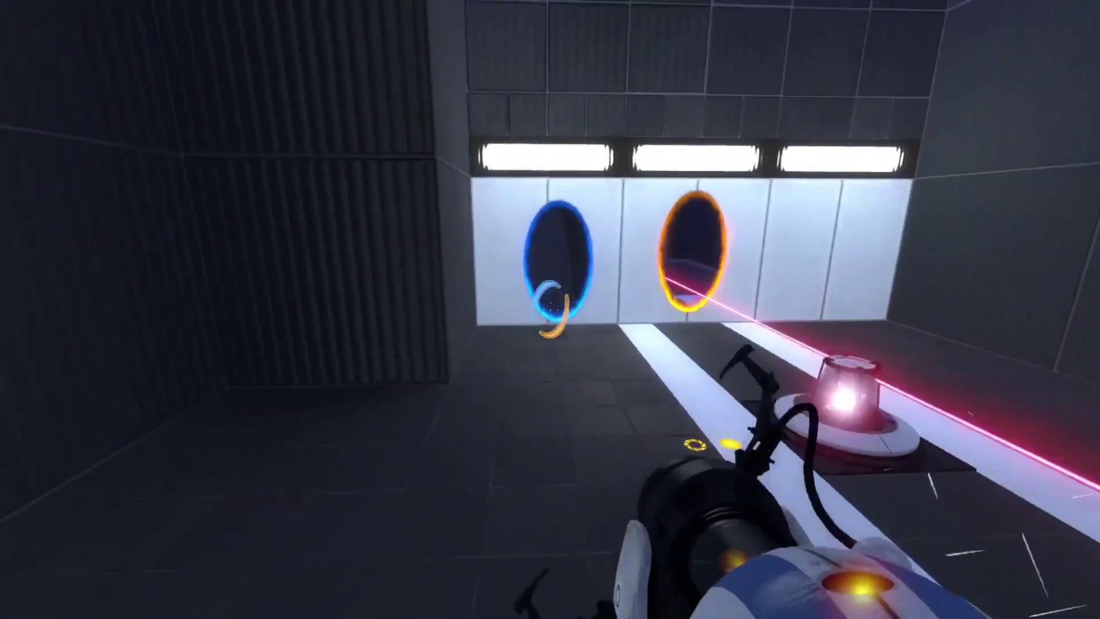
- Walk back through the blue and orange portals and the lit room's blue portal
key("w")
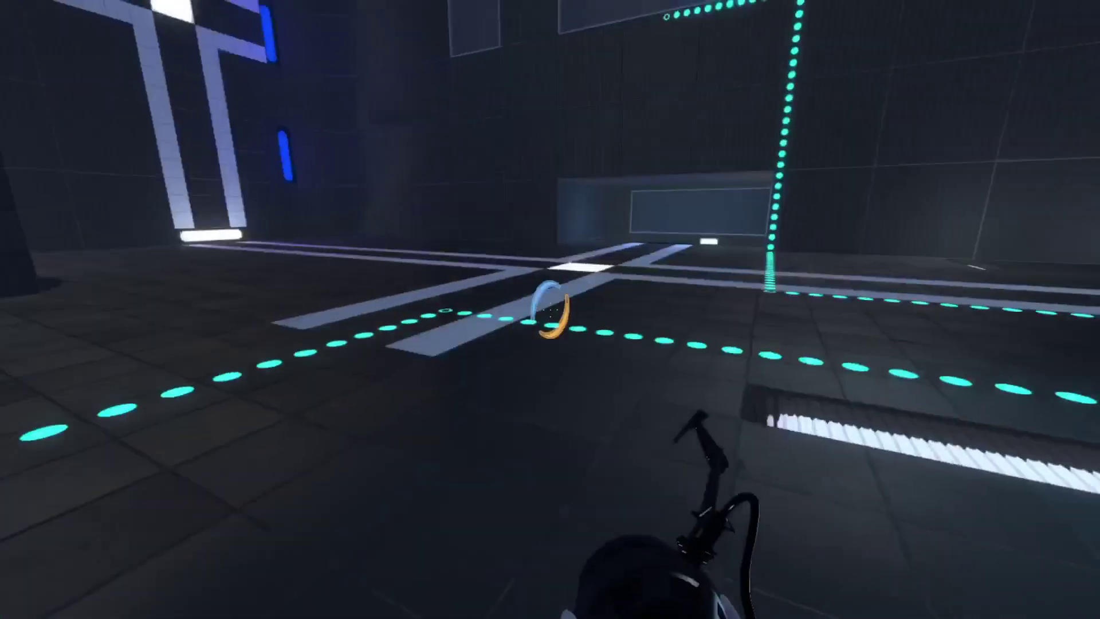
key("w")
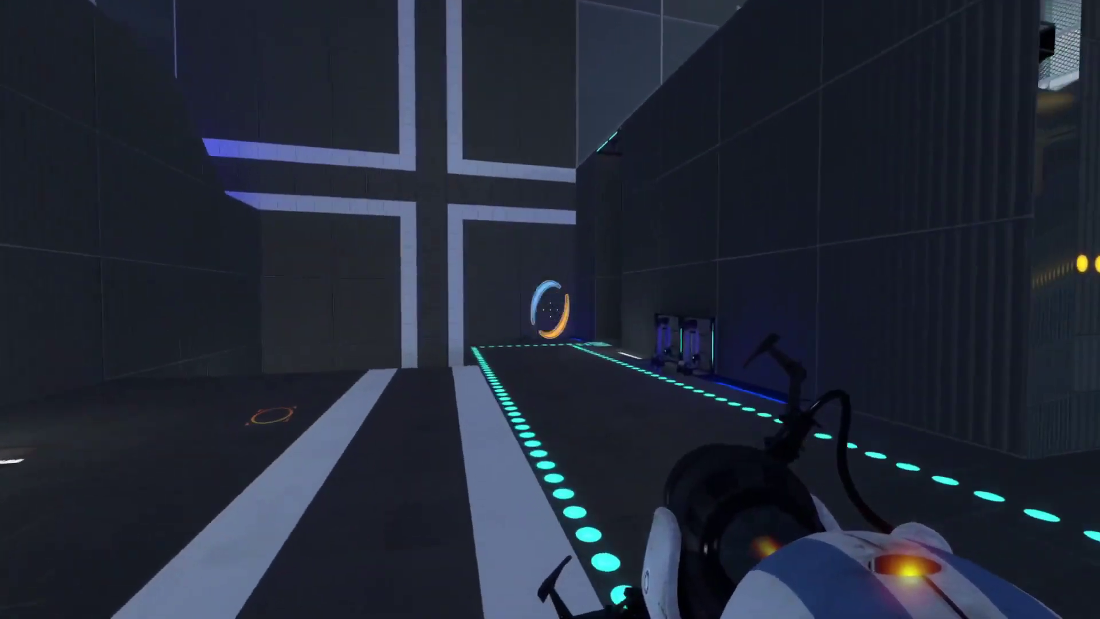
key("w")
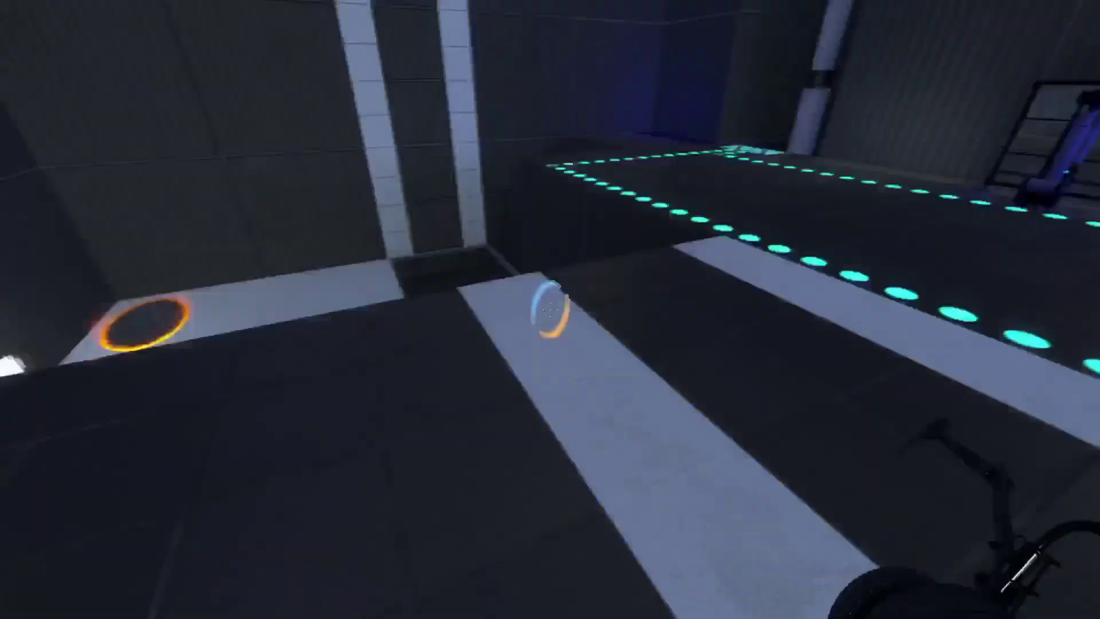
key("w")
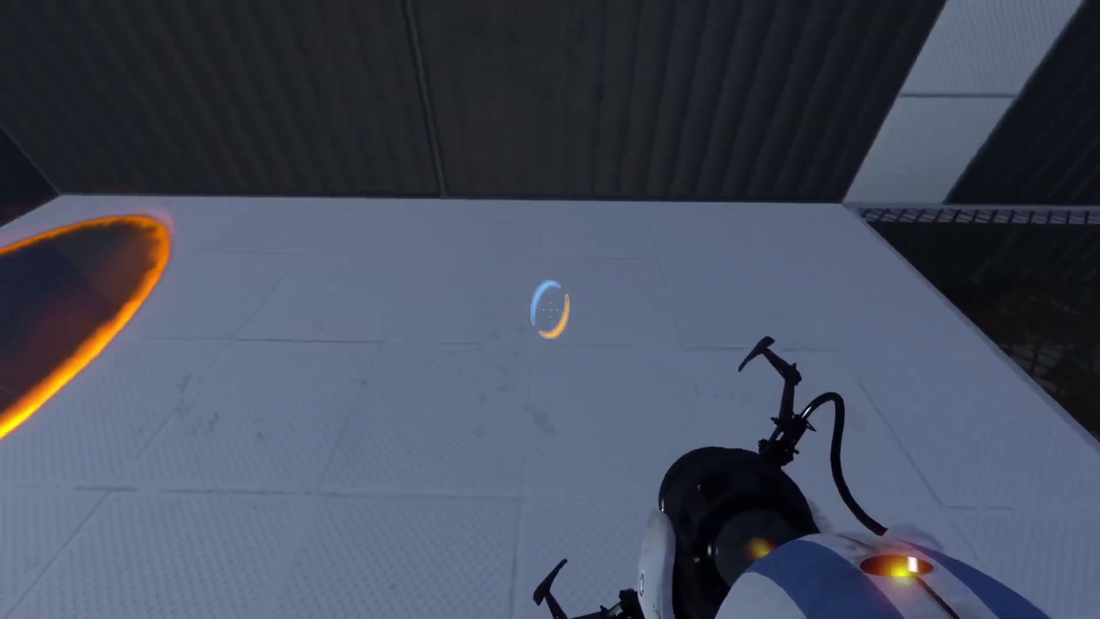
key("w")
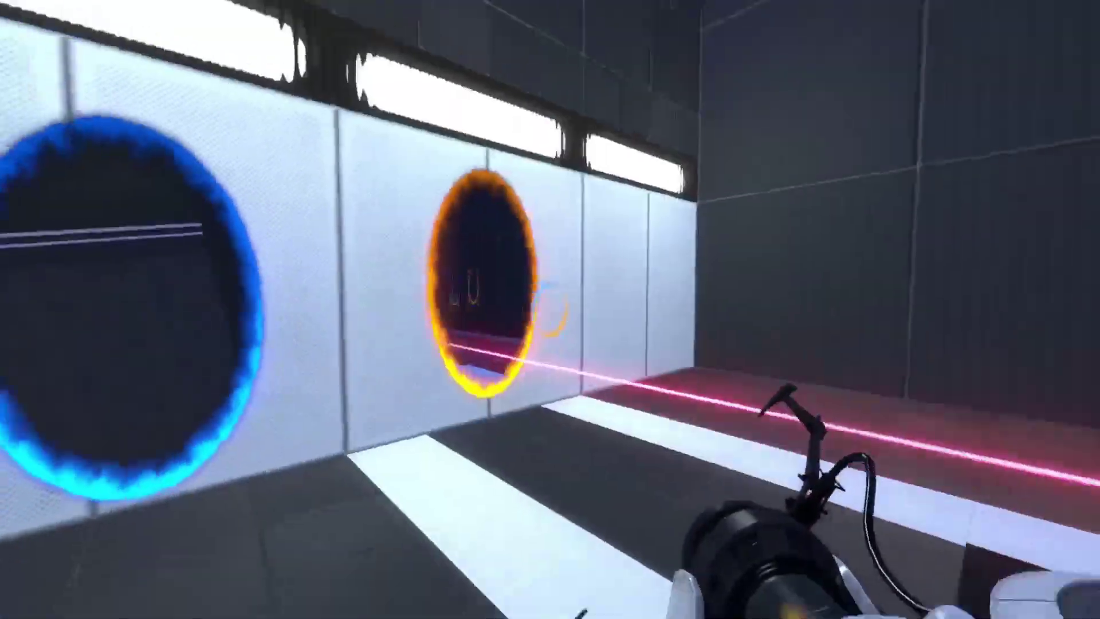
key("s")
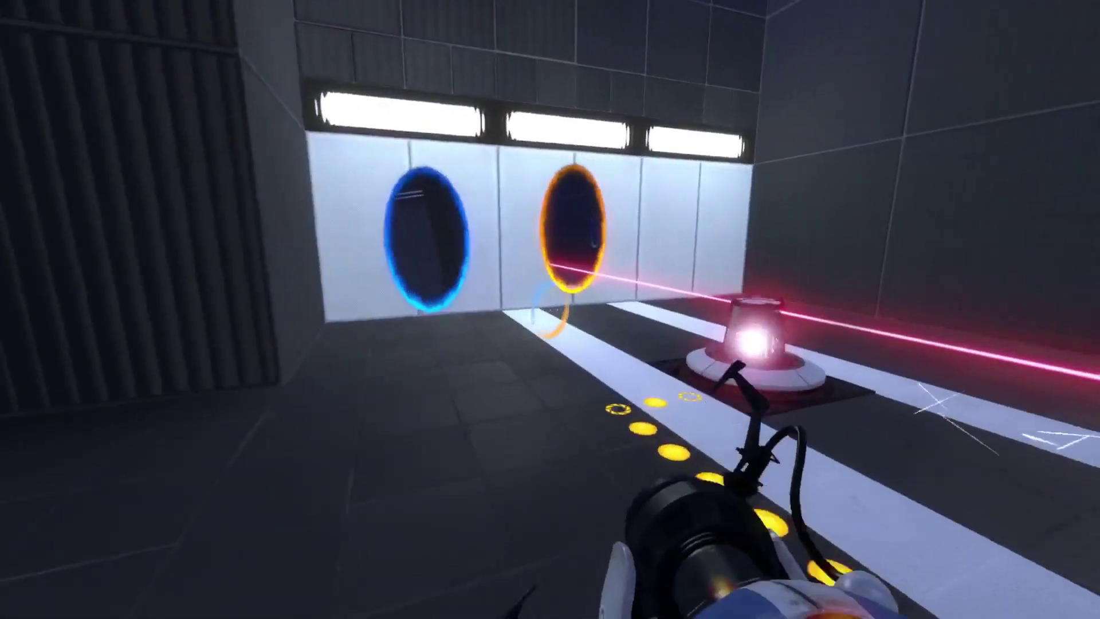
key("w")
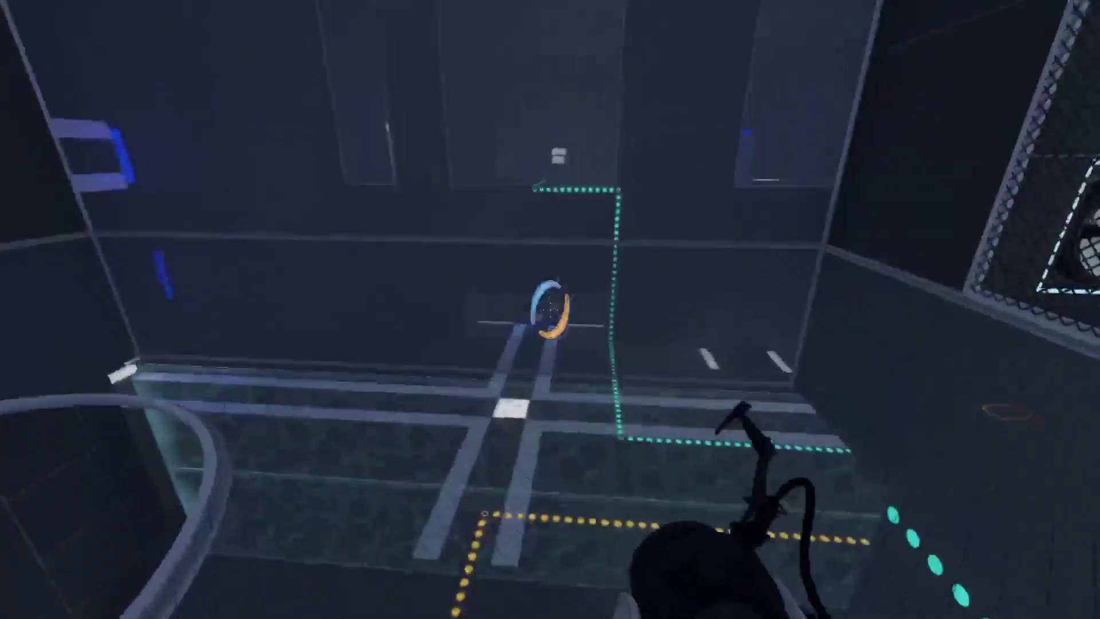
key("w")
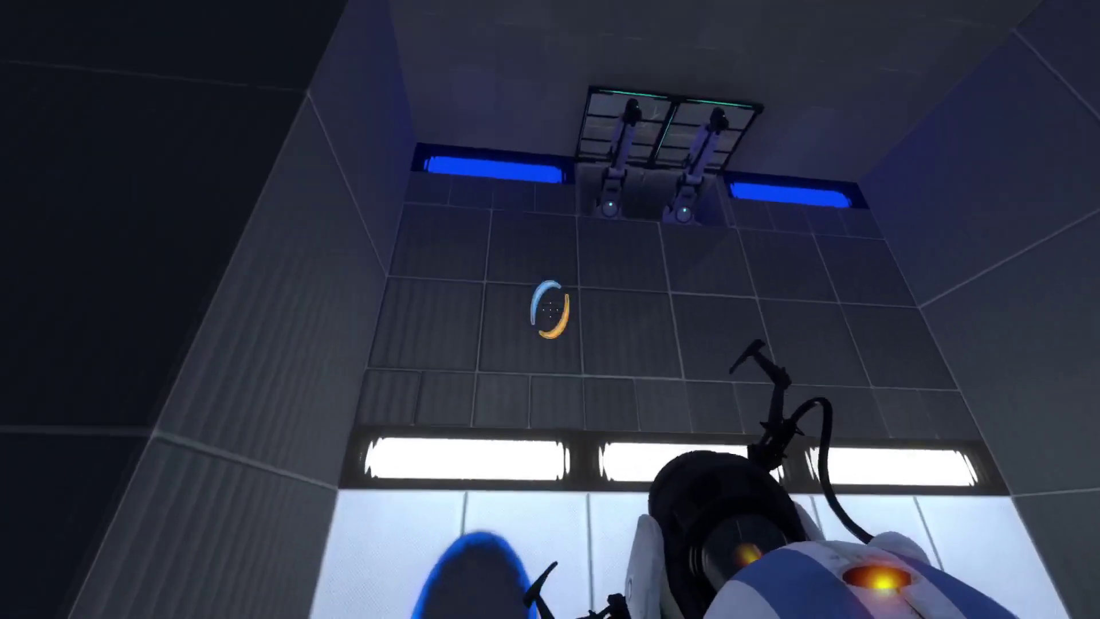
key("w")
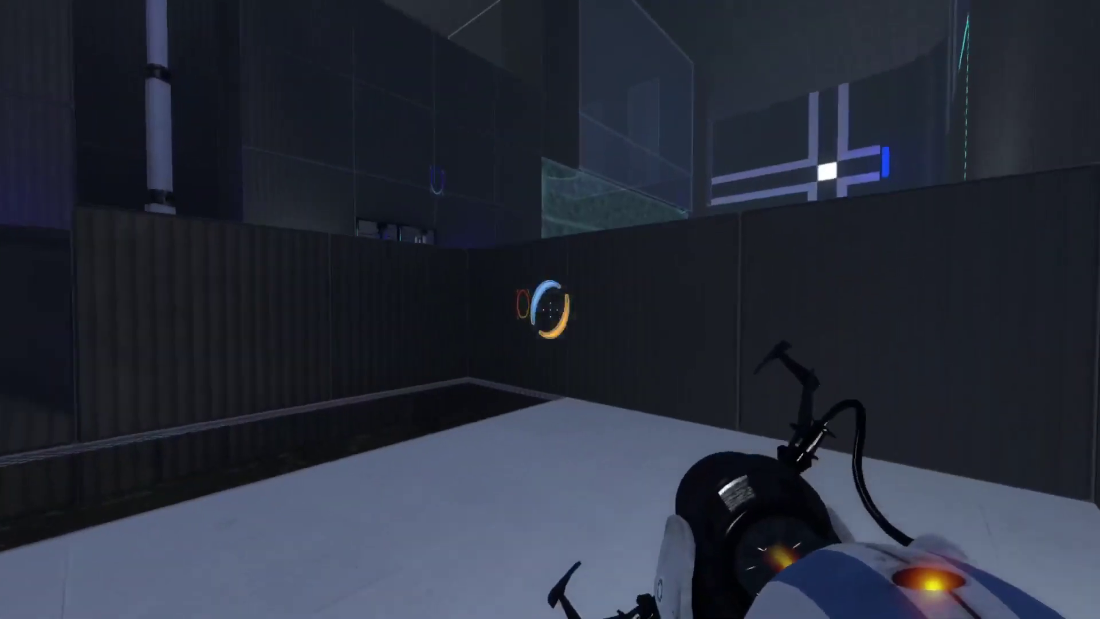
- Cross the cross-patterned room, drop through the pit and pass the blue light bridge
key("w")
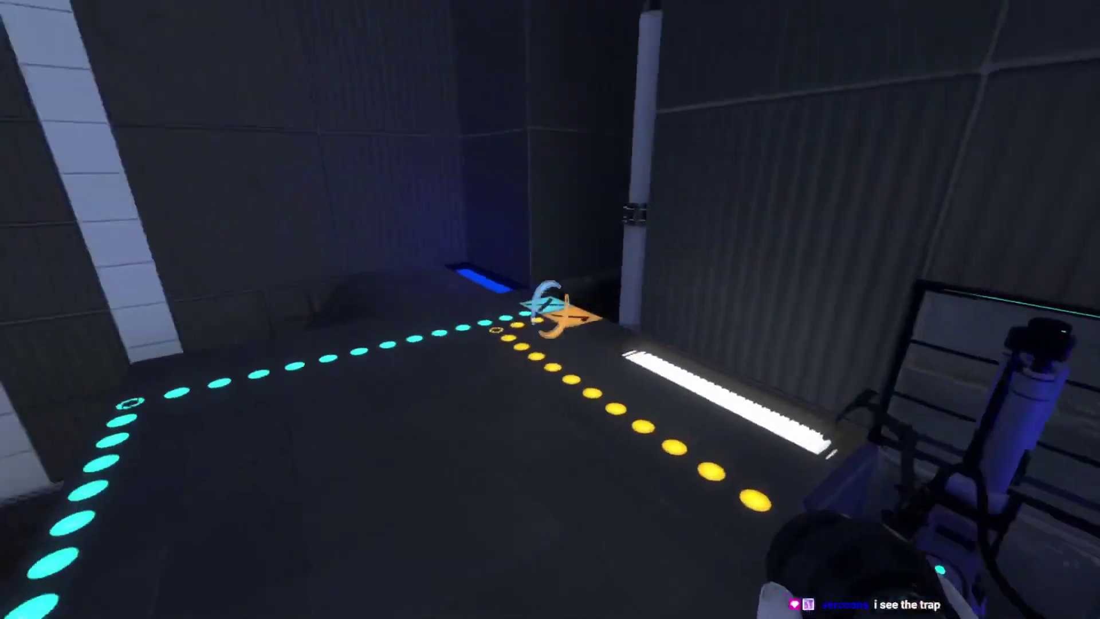
key("w")
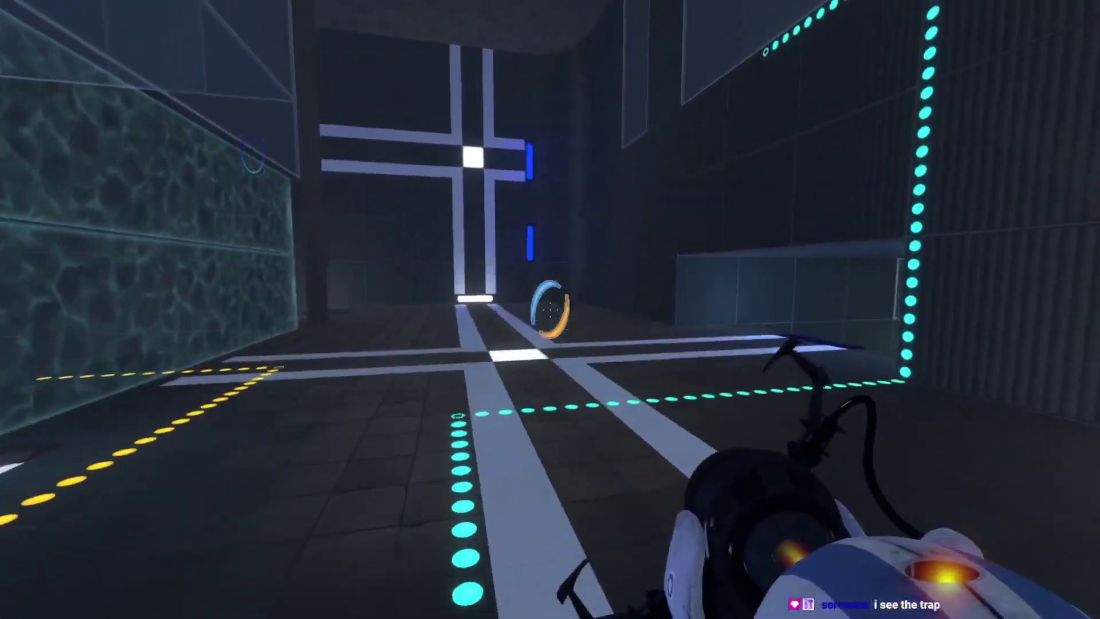
key("w")
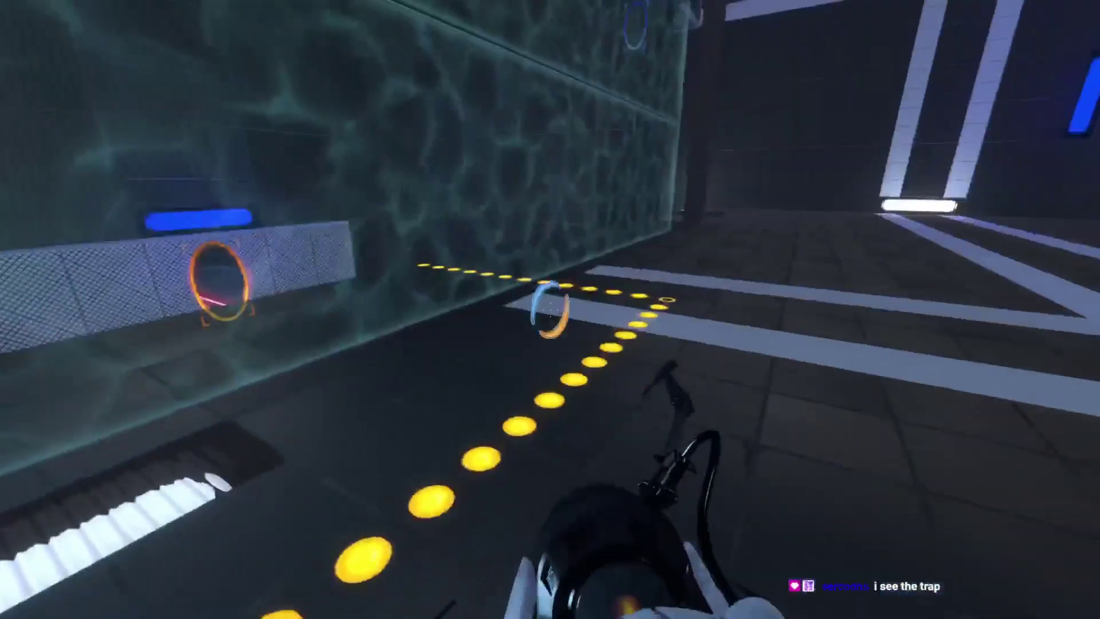
key("w")
key("w")
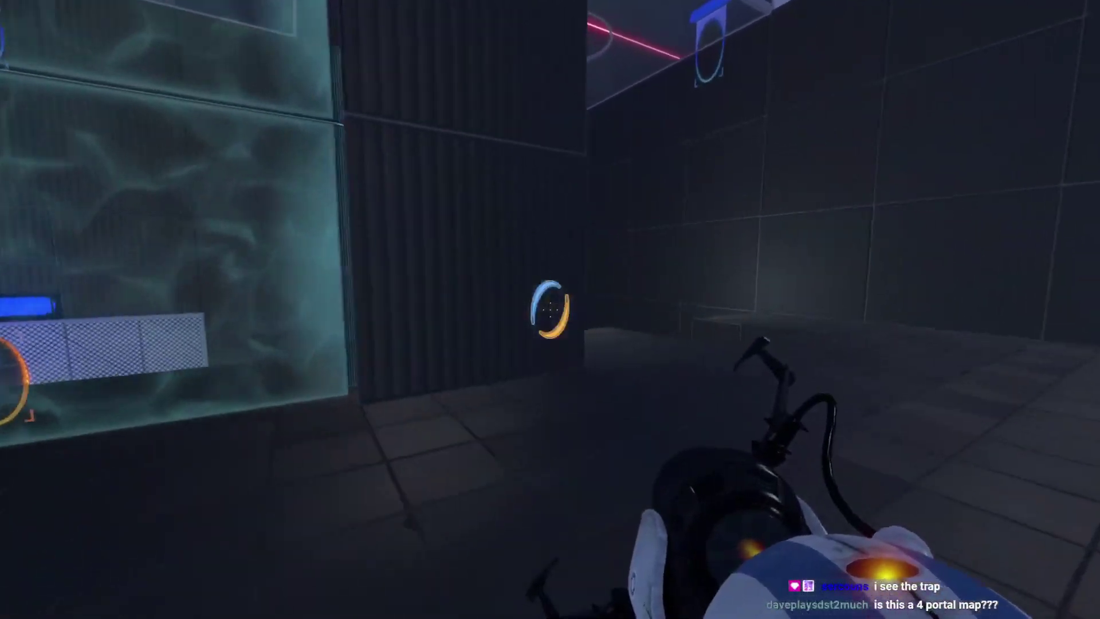
key("a")
key("w")
key("w")
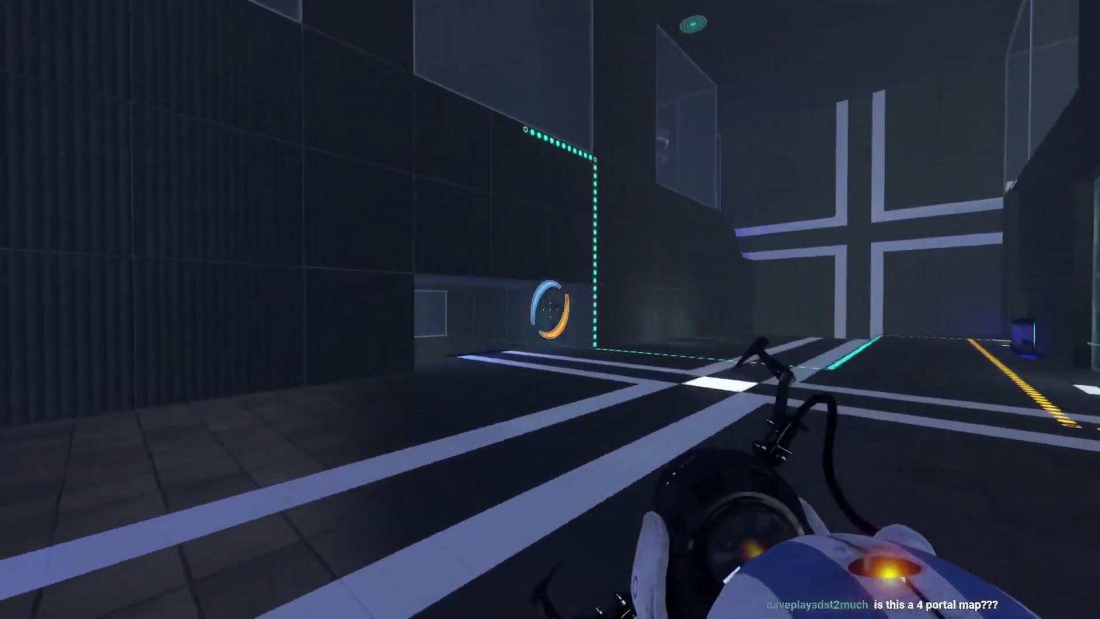
key("w")
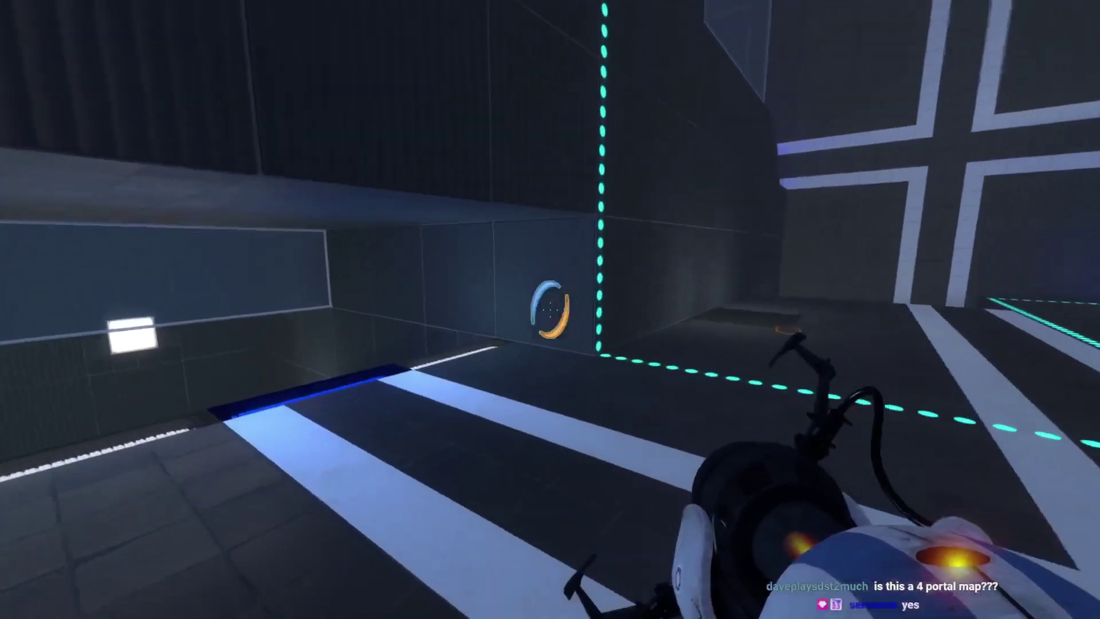
key("w")
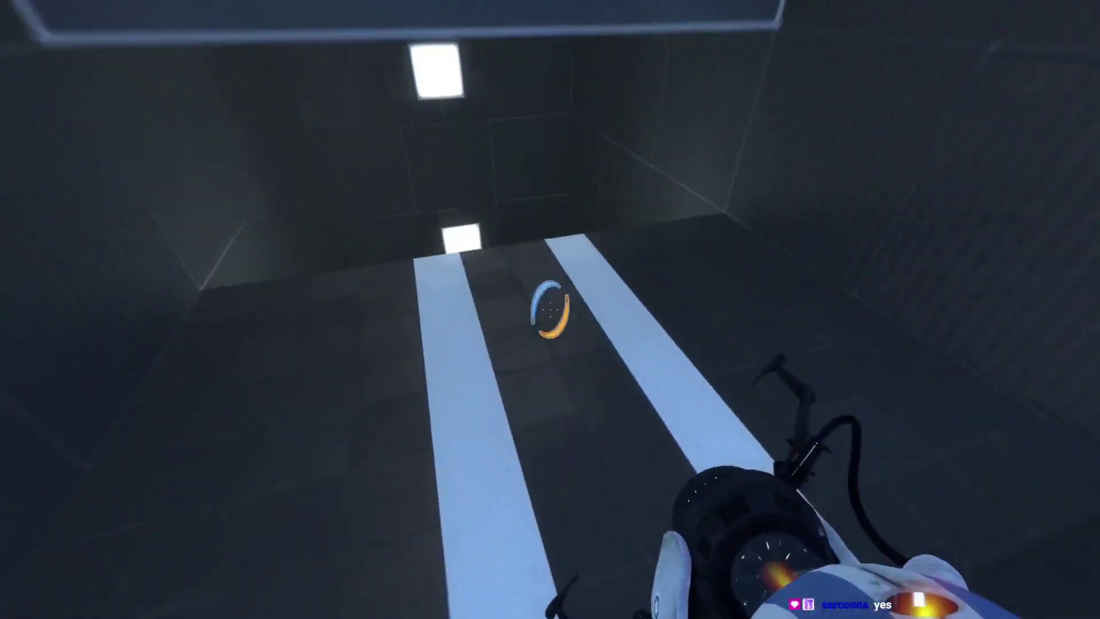
key("w")
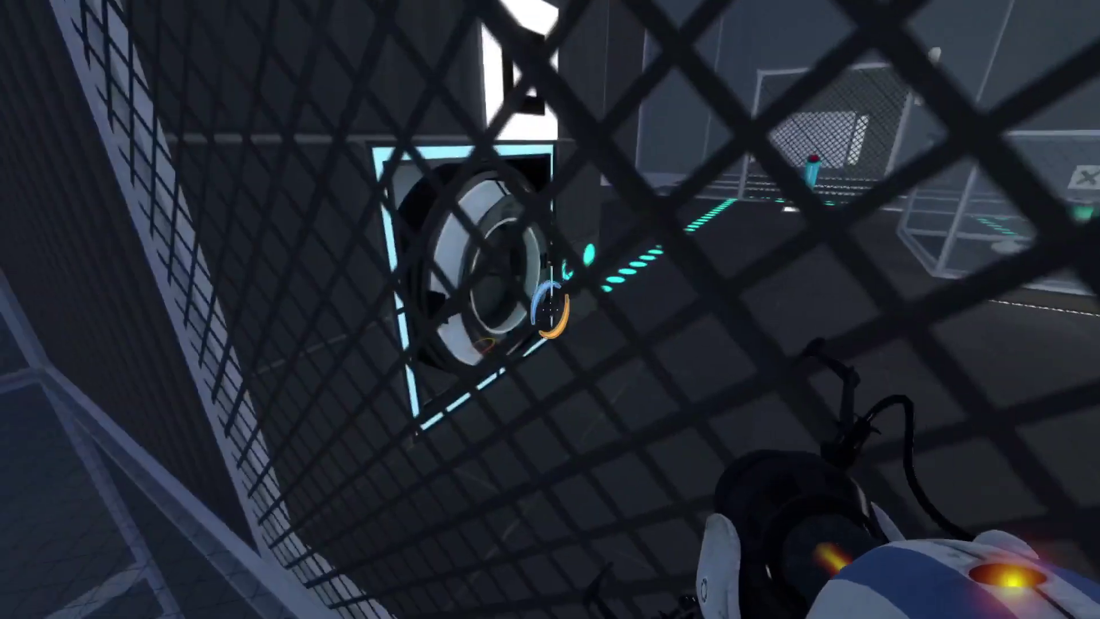
- Leave the mesh cage, drop toward the glass room and shoot a blue portal onto the lit panel
key("w")
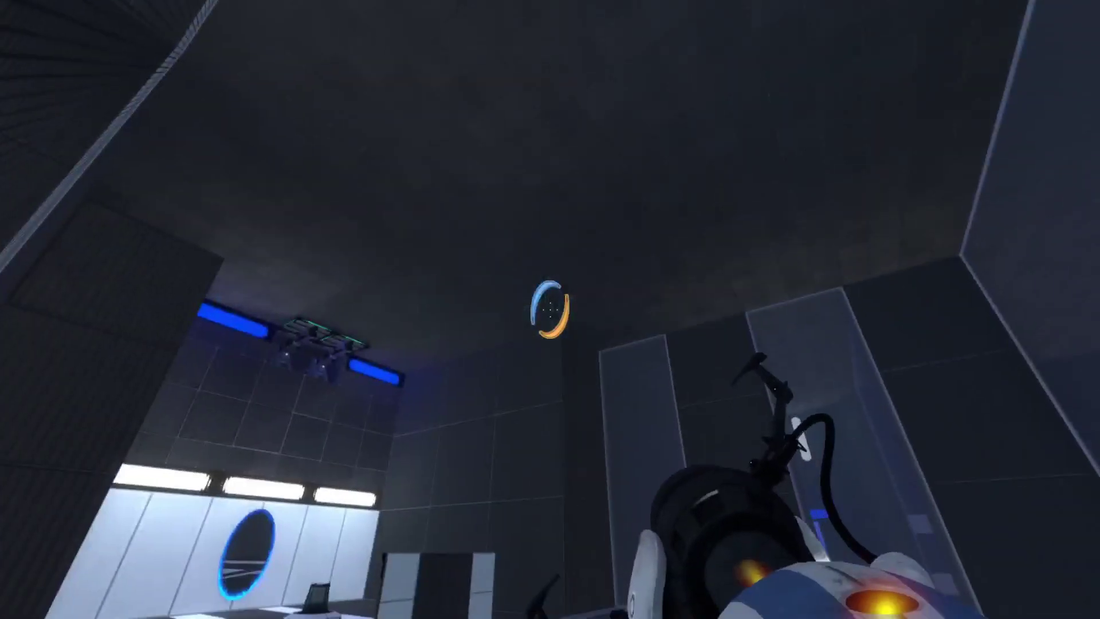
key("w")
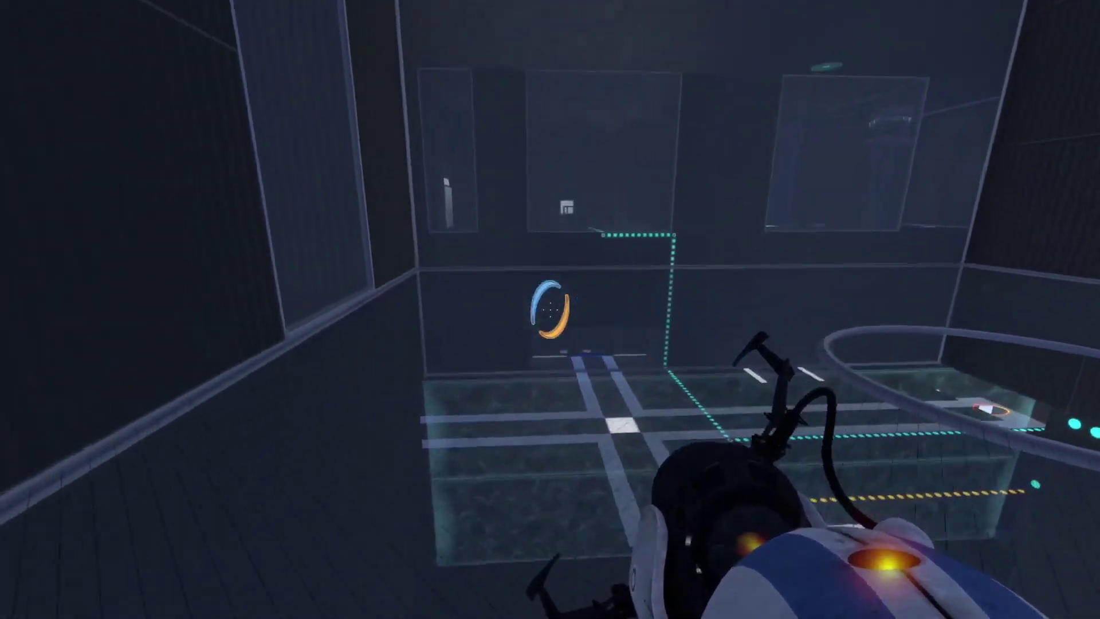
left_click(550, 310)
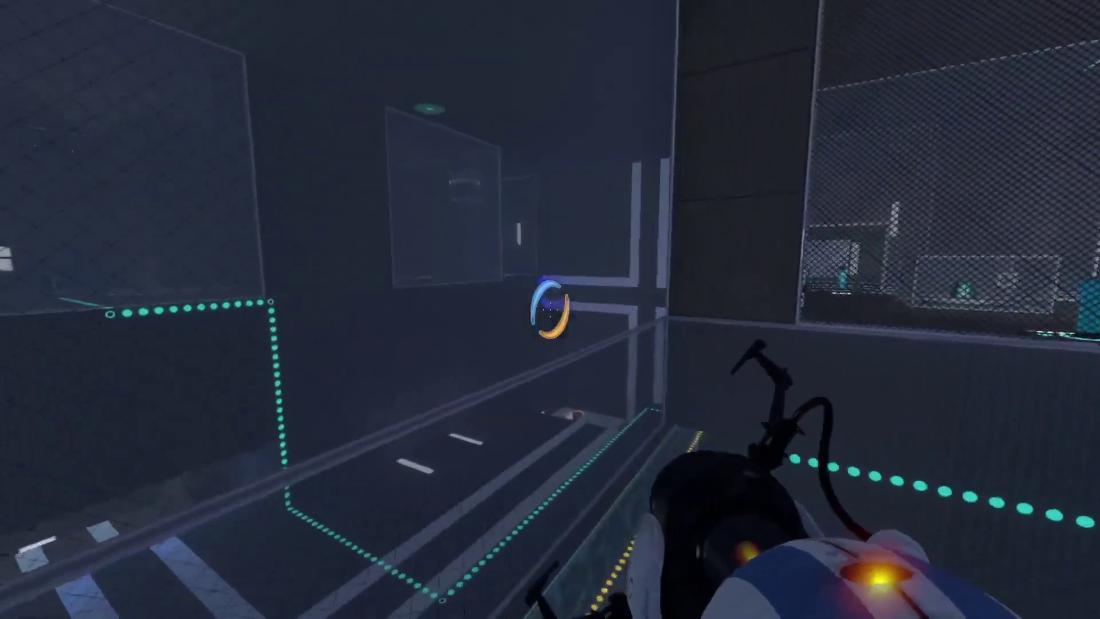
- Follow the railing through the portal into the laser room, then pause the game
key("w")
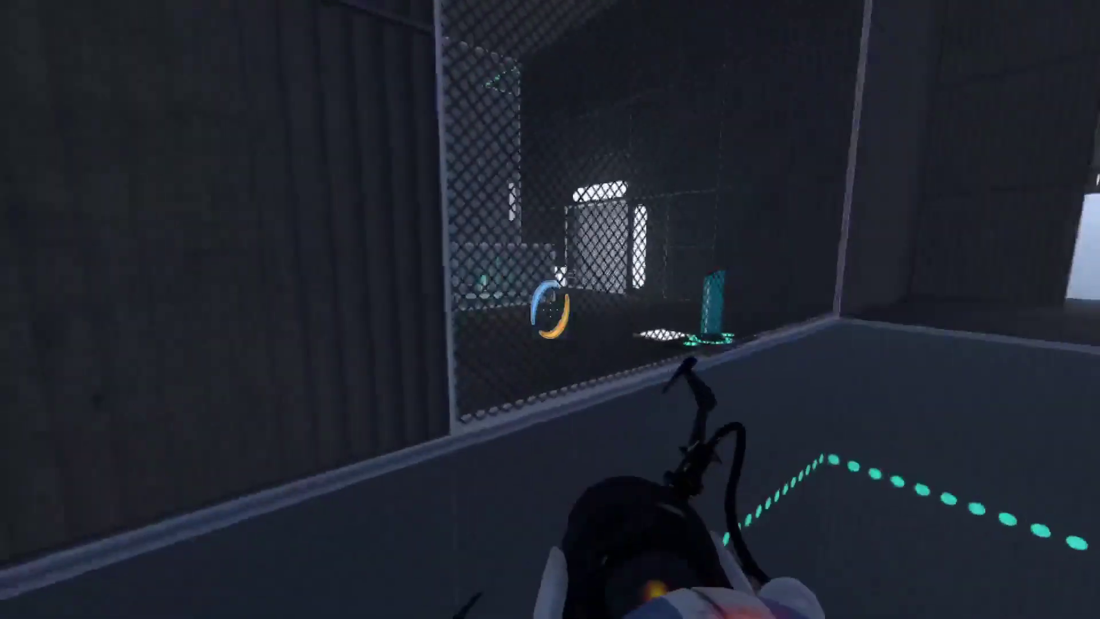
key("w")
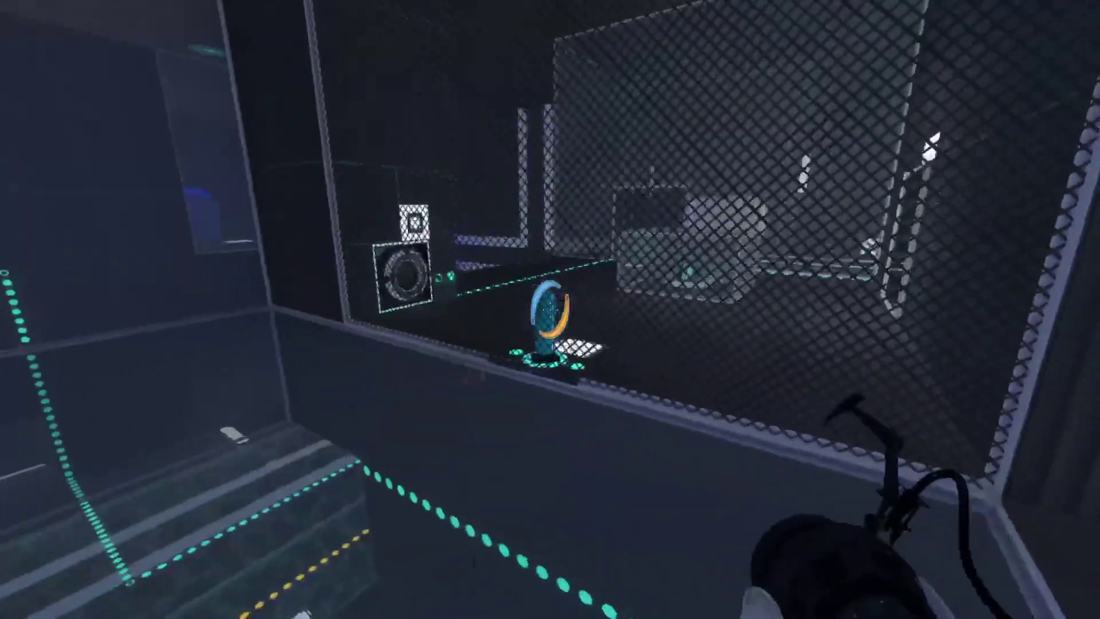
key("w")
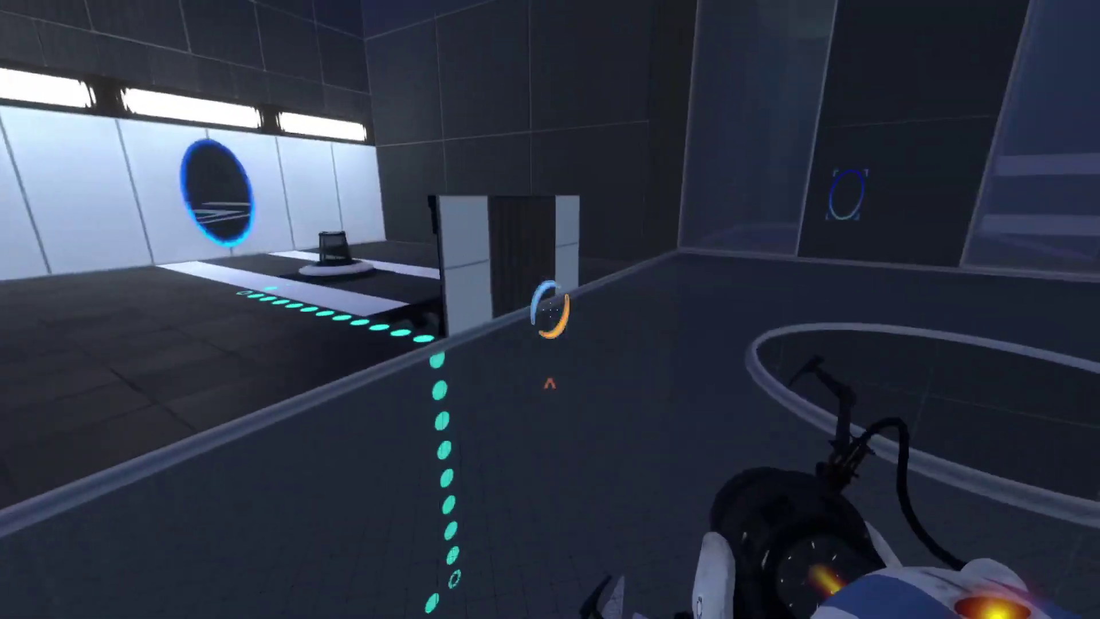
key("w")
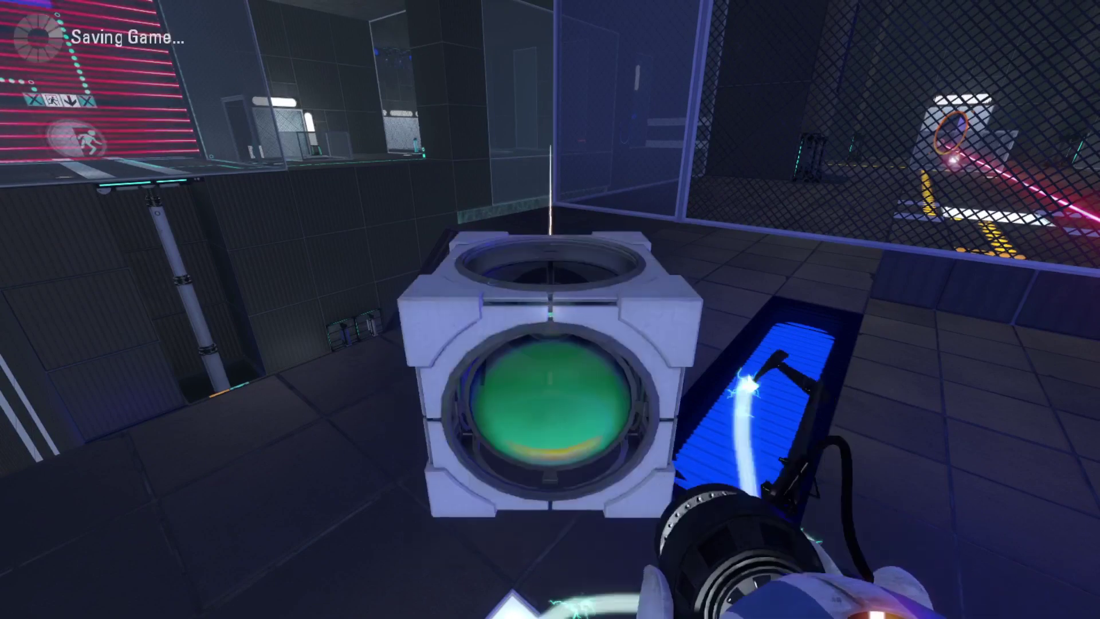
key("Escape")
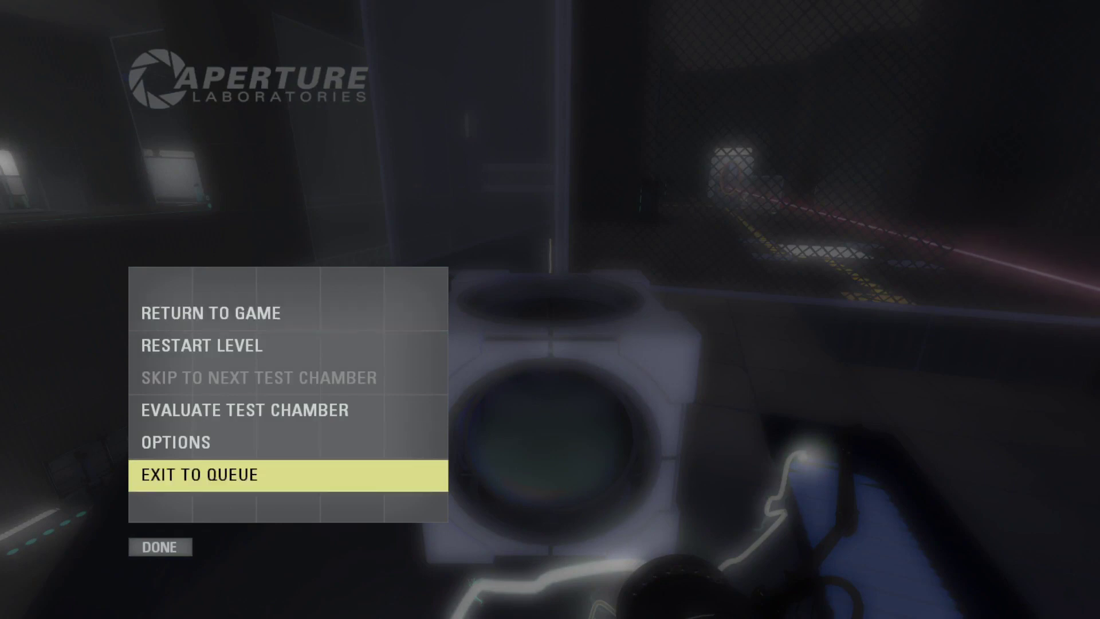
- Resume the game and shoot an orange portal onto the white panel beneath the suspended cube
left_click(248, 300)
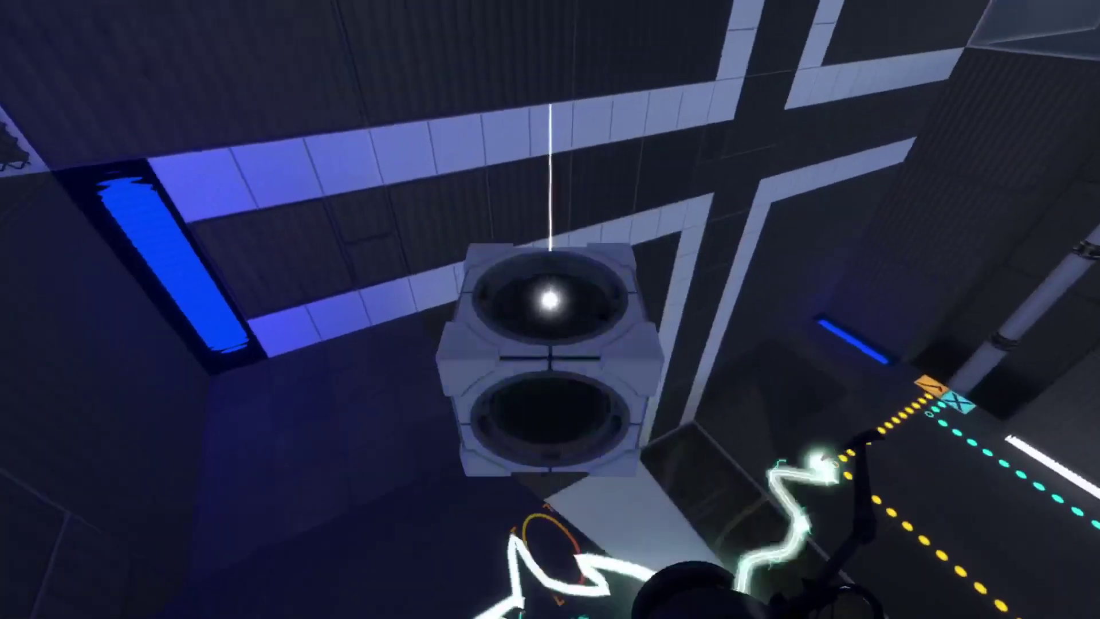
right_click(550, 309)
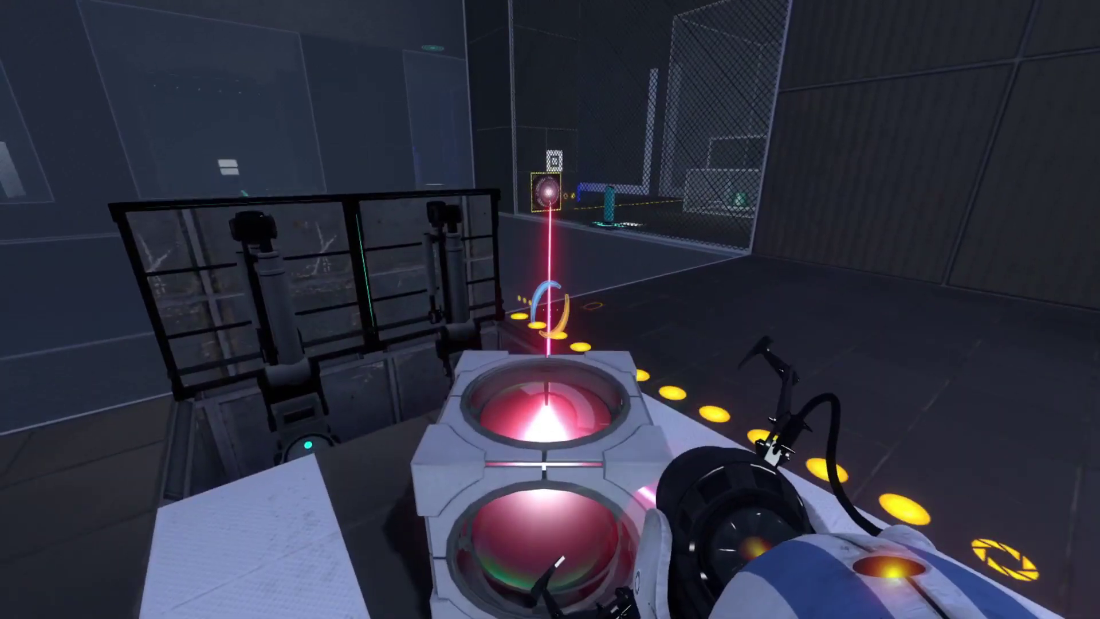
- Leave the cube powering the wall catcher, turn toward the fenced lift and pick the cube up
key("e")
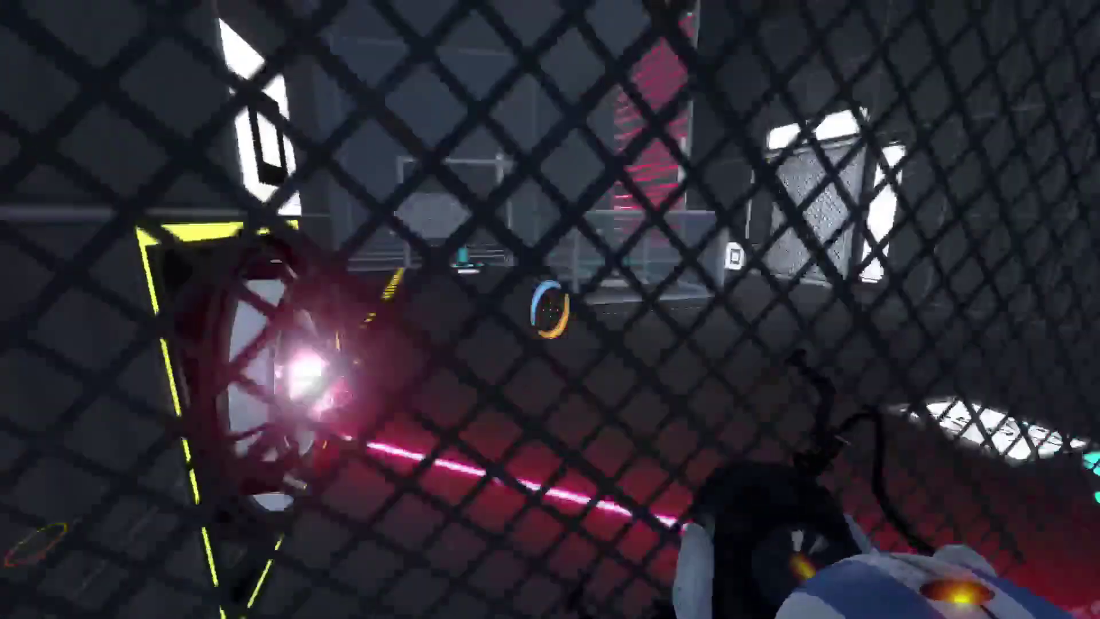
key("e")
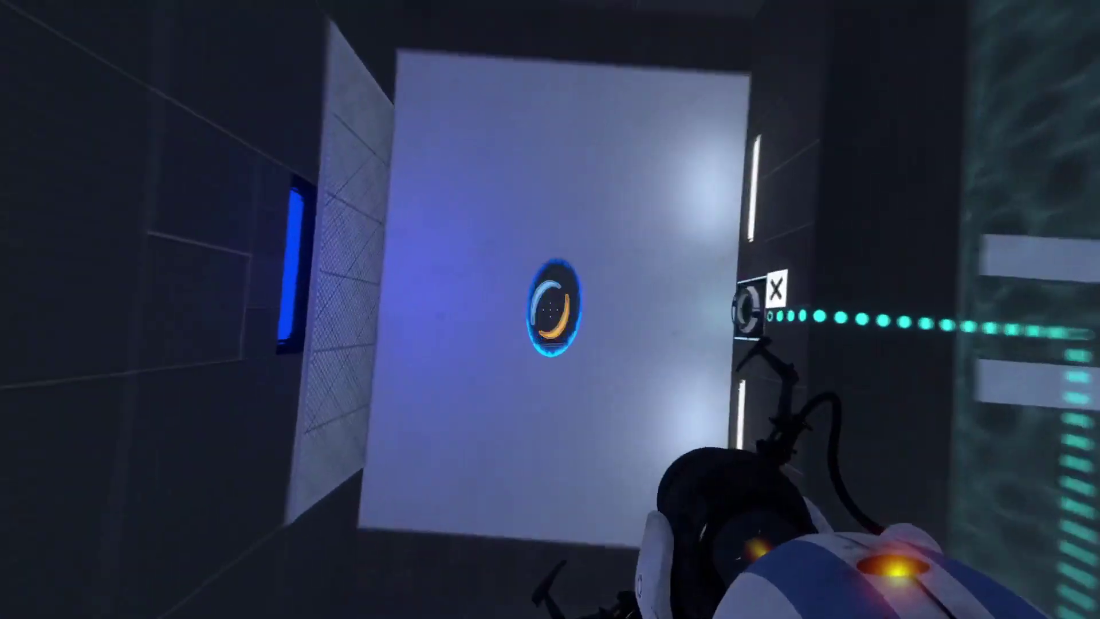
- Shoot a blue portal onto the white panel and drop through to the ledge above the chamber
left_click(550, 310)
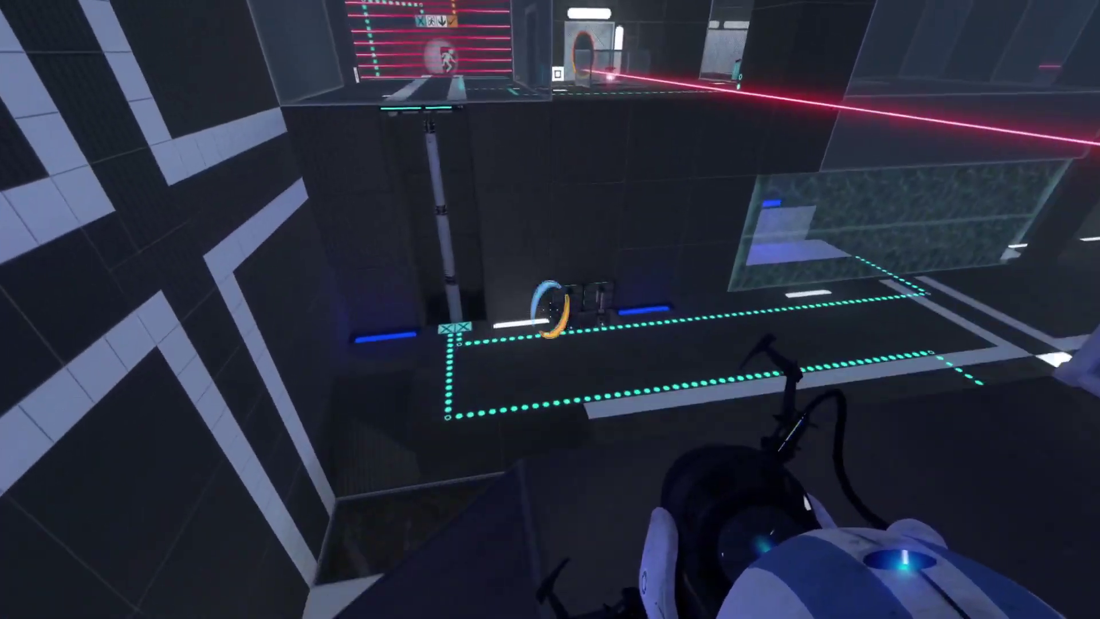
- Shoot an orange portal onto the white floor panel twice and step through it
right_click(550, 309)
right_click(550, 309)
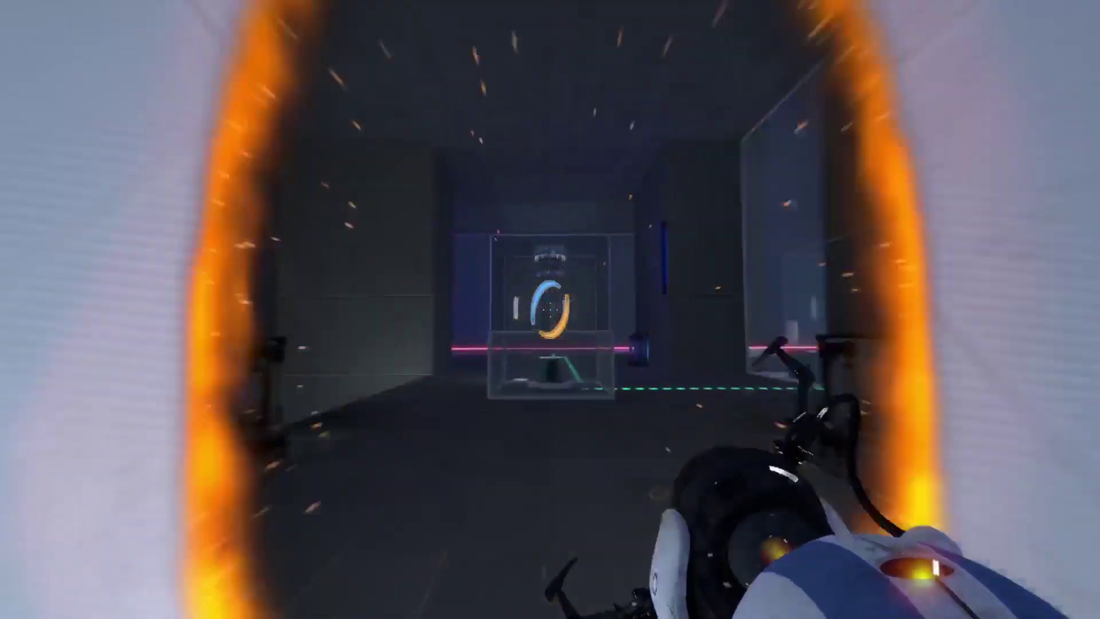